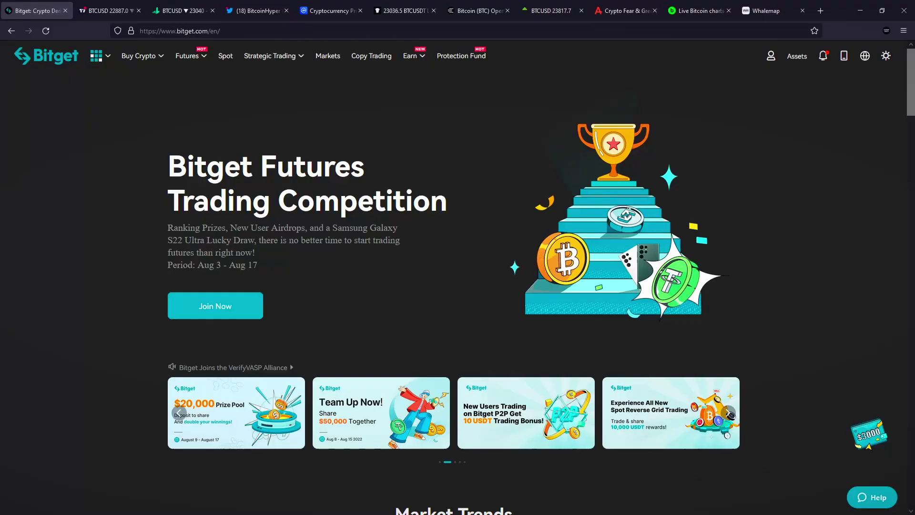
Open the Normal grid setup panel and highlight the available 1000 USDT balance.
{"action": "mouse_move", "coordinate": [285, 64]}
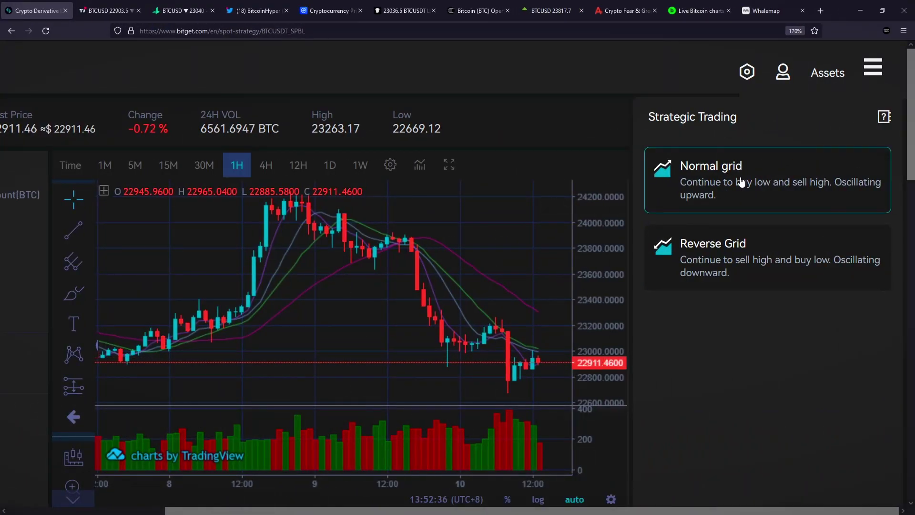
{"action": "left_click", "coordinate": [741, 182]}
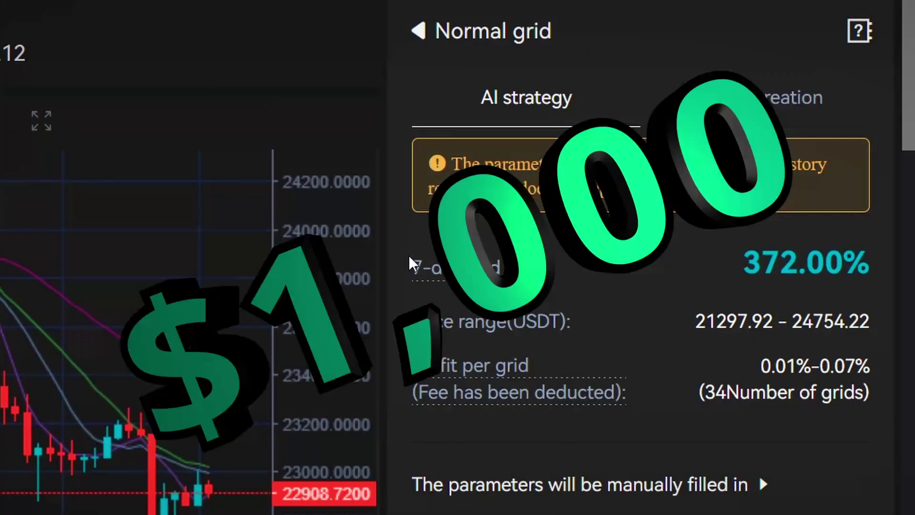
{"action": "left_click_drag", "start_coordinate": [667, 234], "coordinate": [860, 234]}
{"action": "left_click_drag", "start_coordinate": [828, 414], "coordinate": [637, 414]}
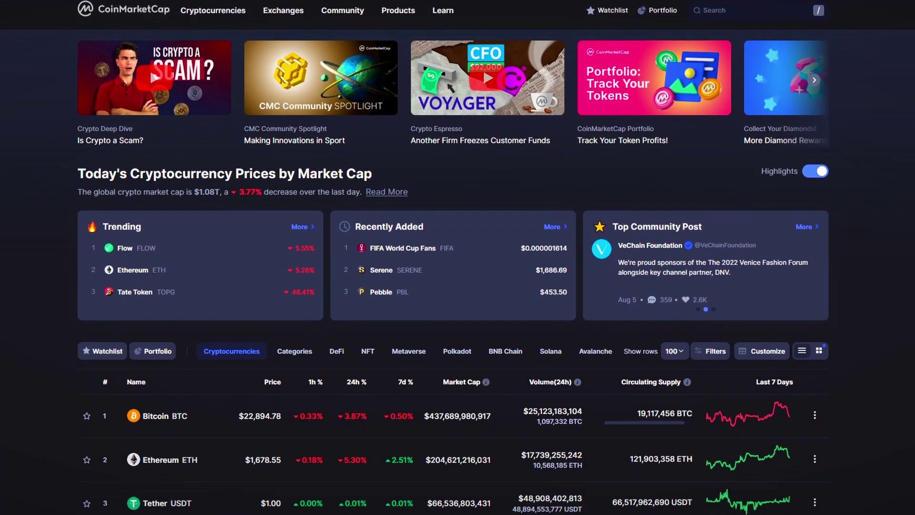
{"action": "scroll", "coordinate": [458, 258], "scroll_direction": "down", "scroll_amount": 4}
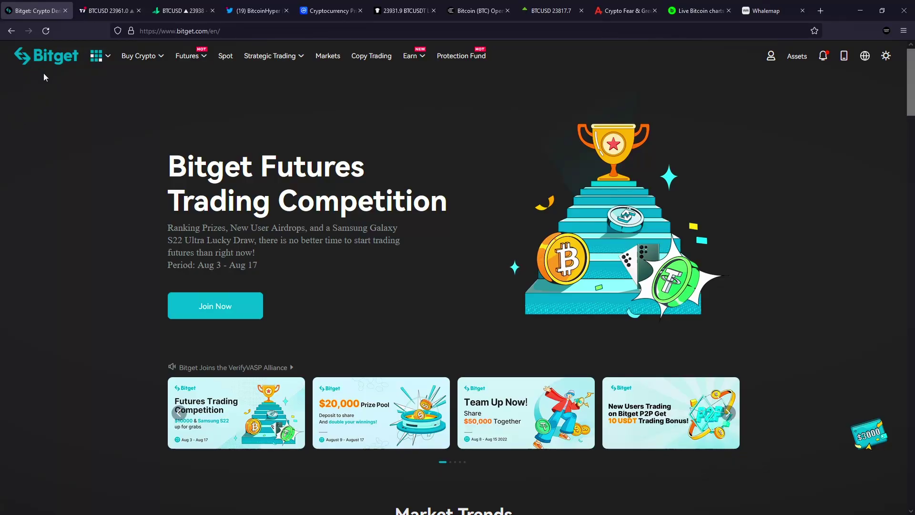
Go to the BTC/USDT Spot Grid Trading page from Strategic Trading.
{"action": "mouse_move", "coordinate": [270, 58]}
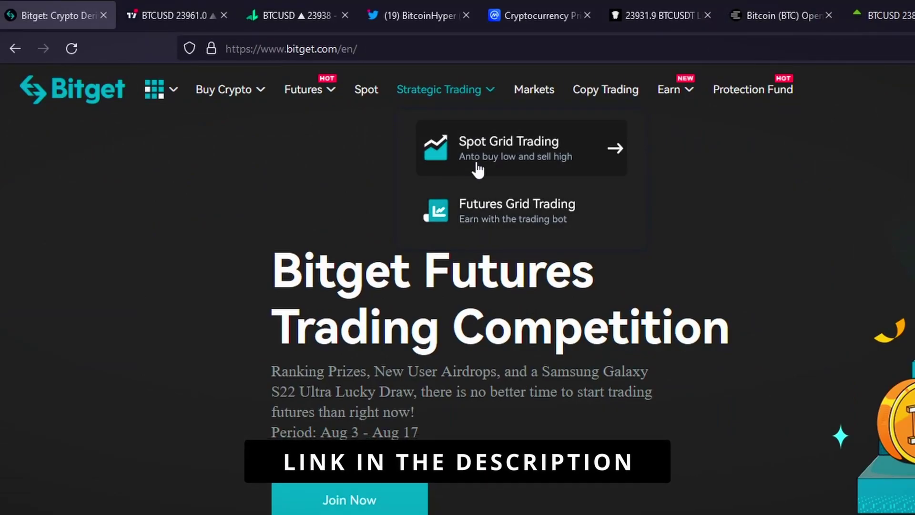
{"action": "left_click", "coordinate": [619, 153]}
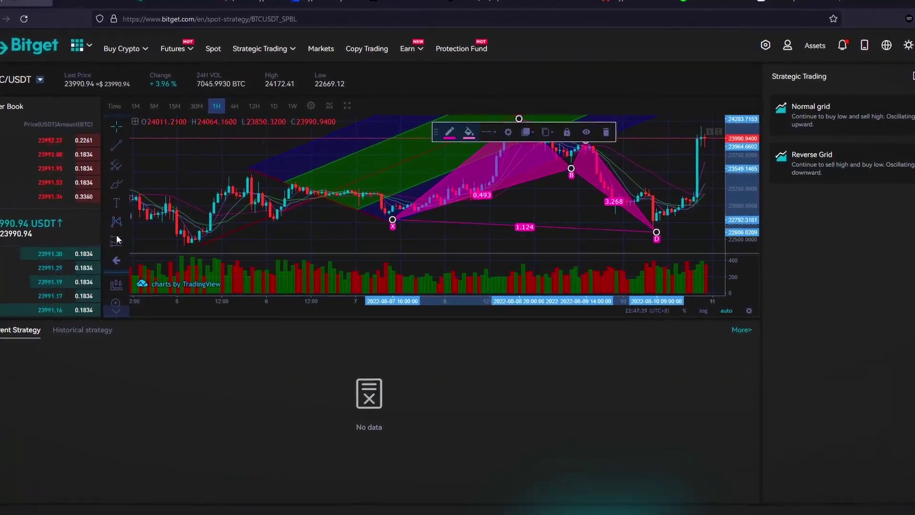
{"action": "left_click", "coordinate": [525, 248]}
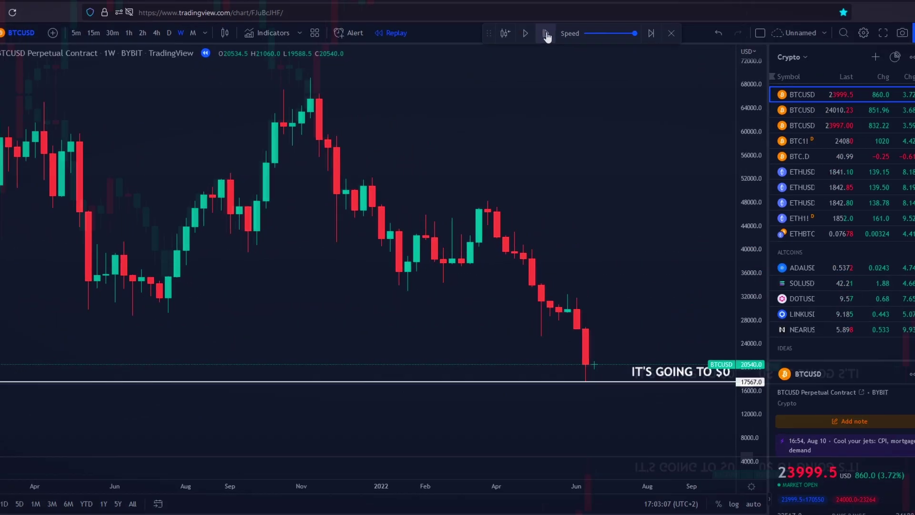
Place a long position at the latest candle and unhide the Fib Time, Harmonics, Pitchforks and Fib Speed Fan drawings.
{"action": "left_click", "coordinate": [678, 409]}
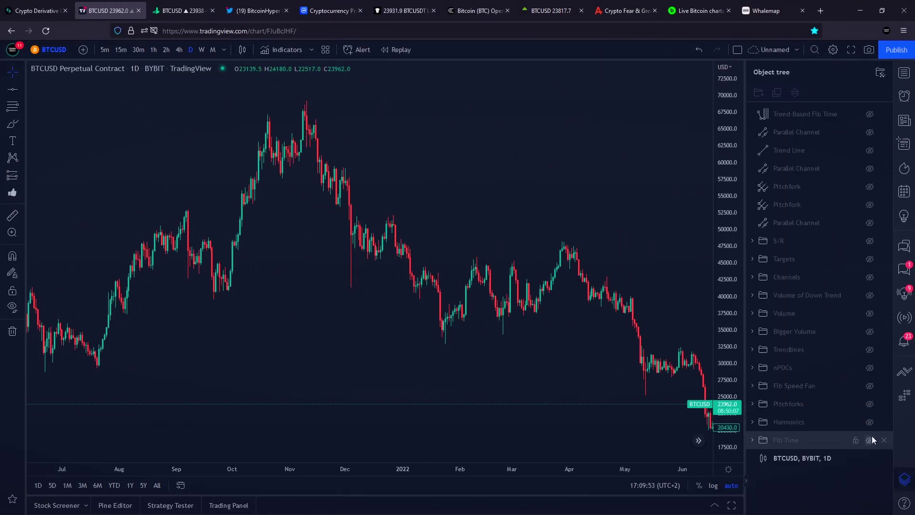
{"action": "left_click", "coordinate": [871, 439]}
{"action": "left_click", "coordinate": [870, 422]}
{"action": "left_click", "coordinate": [870, 404]}
{"action": "left_click", "coordinate": [870, 386]}
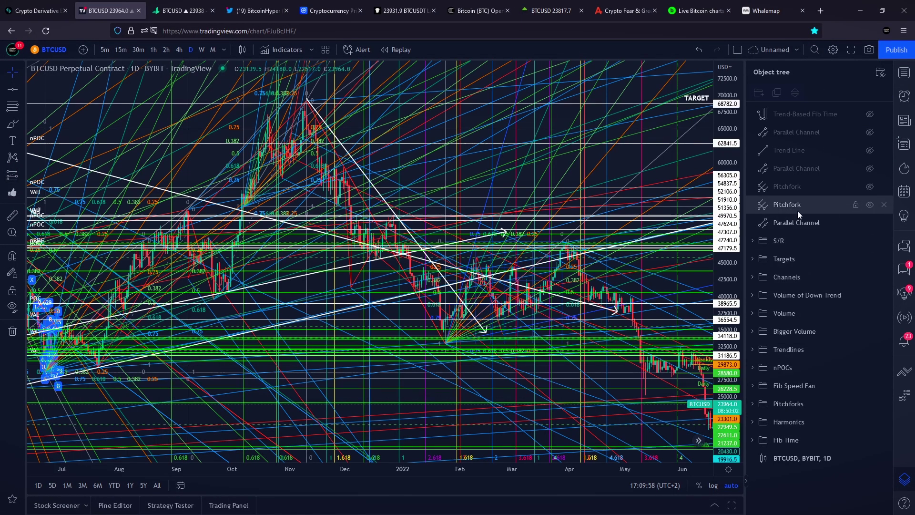
{"action": "left_click", "coordinate": [865, 439], "text": "shift"}
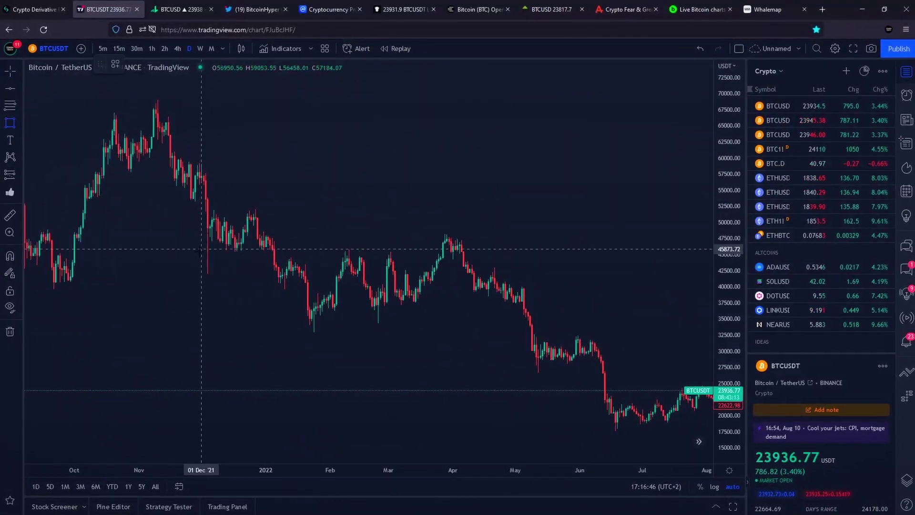
Box the 44600–46990 resistance zone and add short positions targeting about 18399 and 22678.
{"action": "left_click_drag", "start_coordinate": [191, 242], "coordinate": [580, 257]}
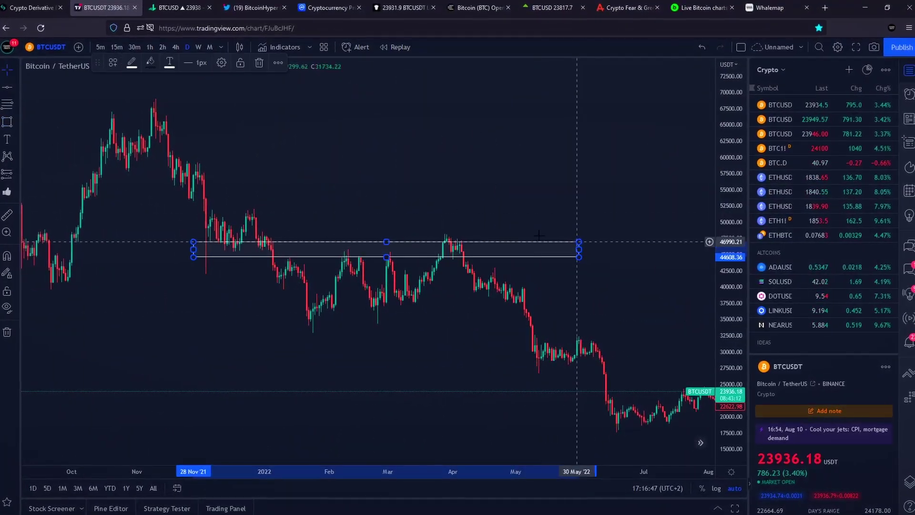
{"action": "left_click", "coordinate": [4, 174]}
{"action": "left_click", "coordinate": [57, 193]}
{"action": "left_click", "coordinate": [453, 249]}
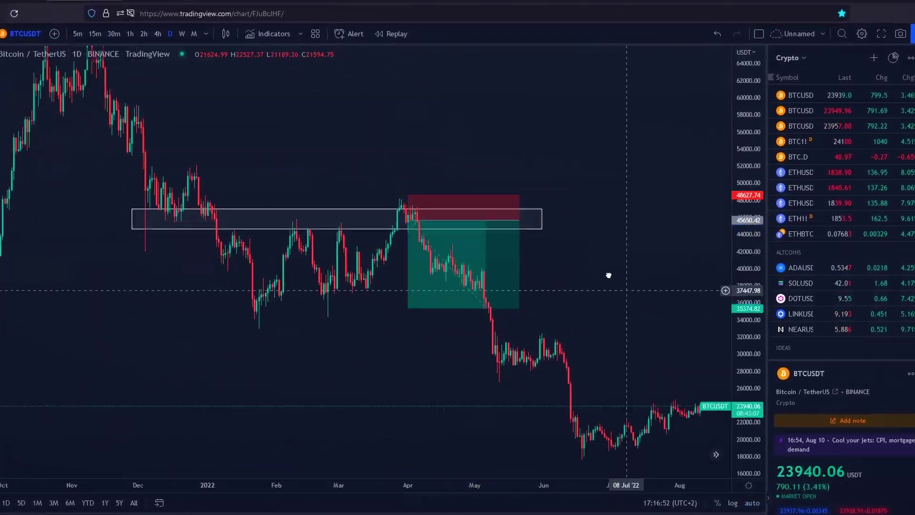
{"action": "left_click_drag", "start_coordinate": [410, 308], "coordinate": [343, 368]}
{"action": "left_click_drag", "start_coordinate": [457, 129], "coordinate": [589, 129]}
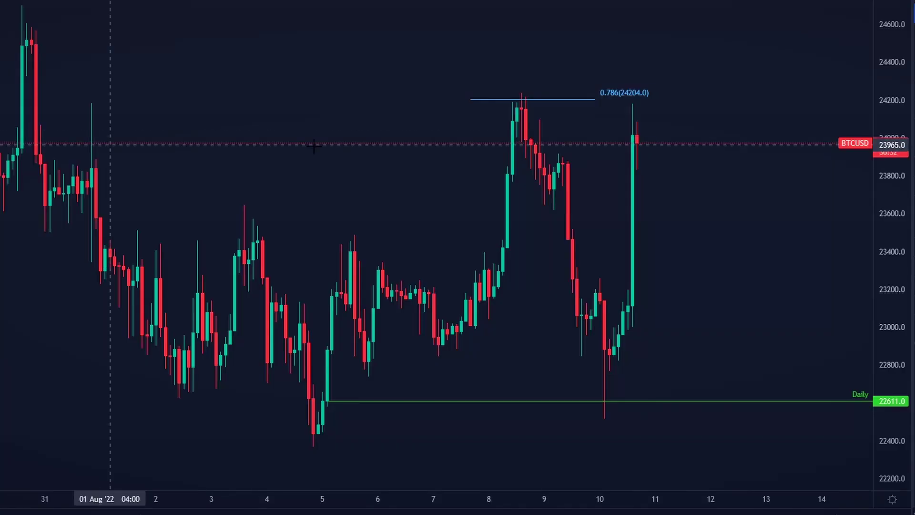
{"action": "left_click_drag", "start_coordinate": [512, 104], "coordinate": [513, 16]}
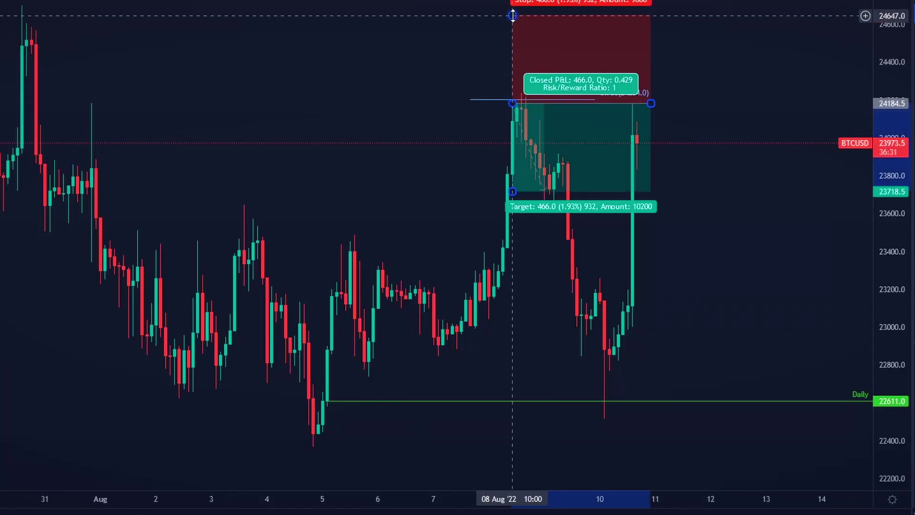
{"action": "left_click_drag", "start_coordinate": [522, 296], "coordinate": [522, 387]}
Add a long position near 22631, switch its sell to market, lower its stop, and move it to early August.
{"action": "left_click", "coordinate": [604, 397]}
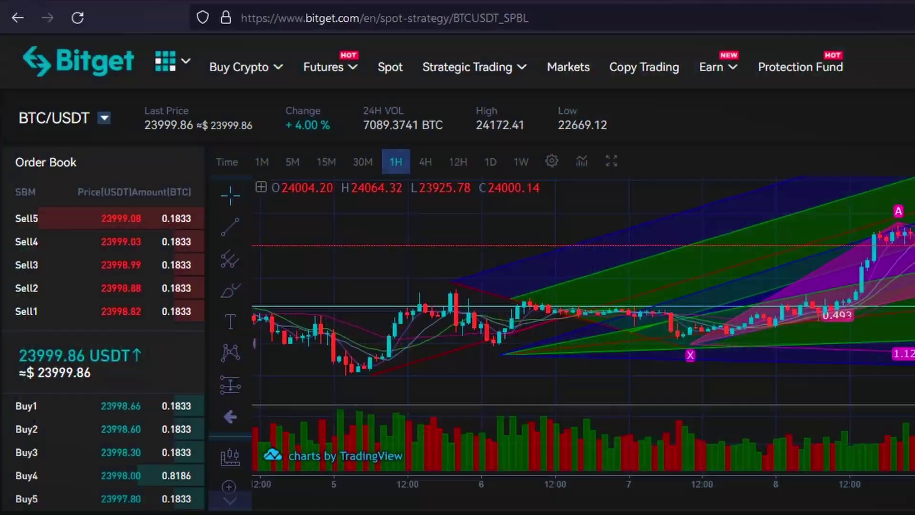
{"action": "mouse_move", "coordinate": [464, 74]}
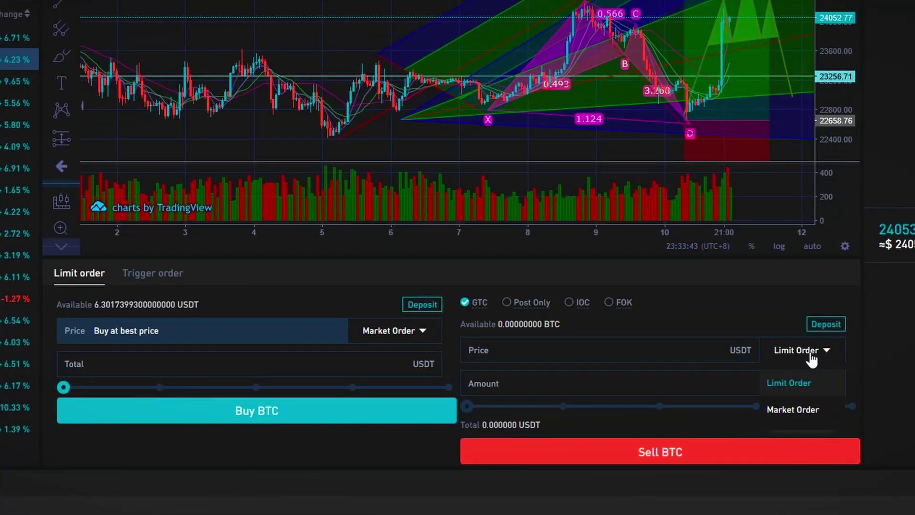
{"action": "left_click", "coordinate": [792, 410]}
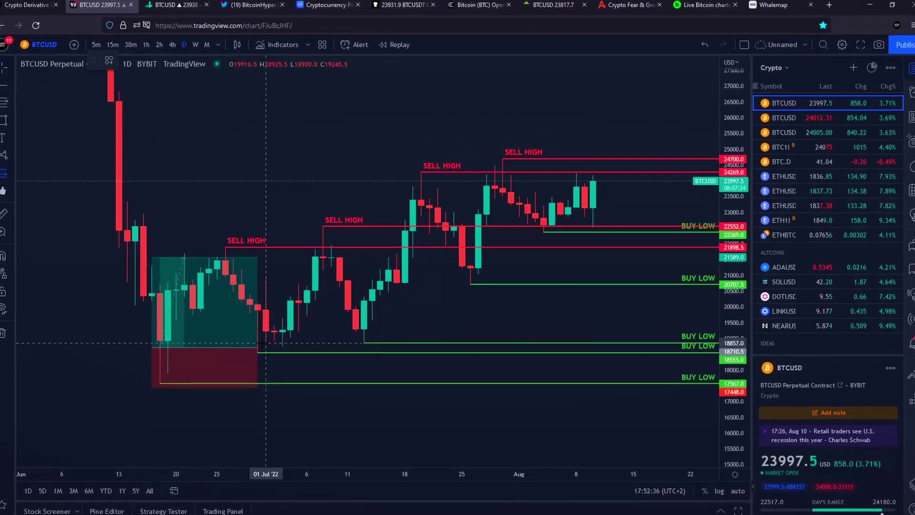
{"action": "left_click_drag", "start_coordinate": [263, 386], "coordinate": [264, 414]}
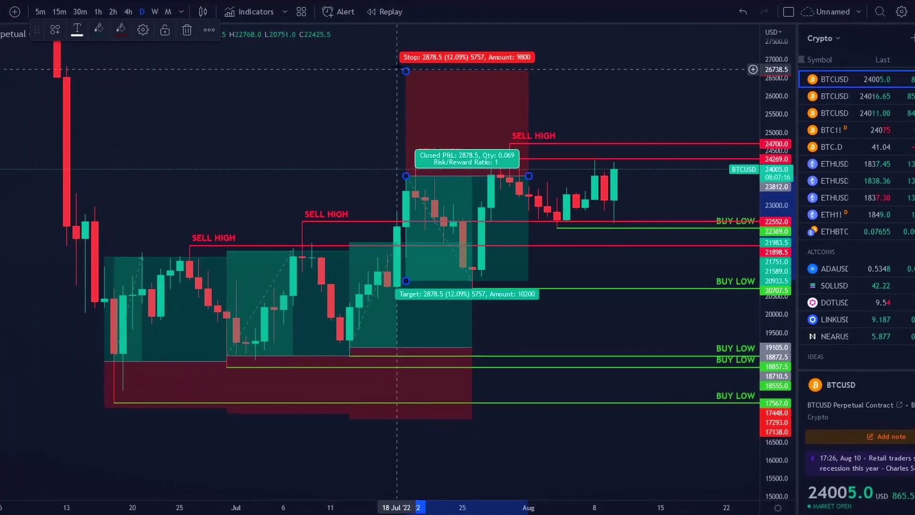
{"action": "left_click_drag", "start_coordinate": [406, 70], "coordinate": [515, 92]}
{"action": "left_click_drag", "start_coordinate": [513, 257], "coordinate": [524, 226]}
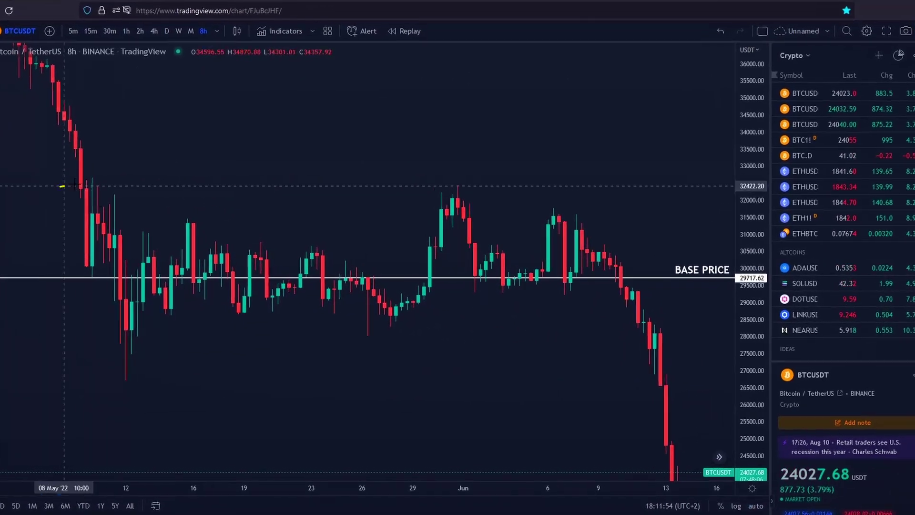
Sketch a yellow swing line, draw the green range rectangle down to 26700, and raise the long entry to 28473.
{"action": "mouse_move", "coordinate": [63, 186]}
{"action": "left_mouse_down"}
{"action": "mouse_move", "coordinate": [181, 267]}
{"action": "mouse_move", "coordinate": [389, 323]}
{"action": "mouse_move", "coordinate": [469, 229]}
{"action": "mouse_move", "coordinate": [553, 203]}
{"action": "left_mouse_up"}
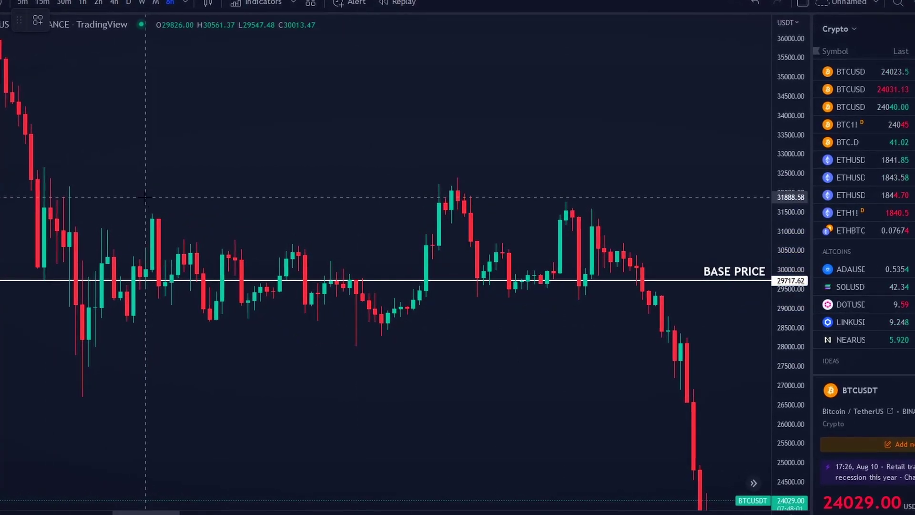
{"action": "left_click", "coordinate": [154, 214]}
{"action": "left_click", "coordinate": [630, 394]}
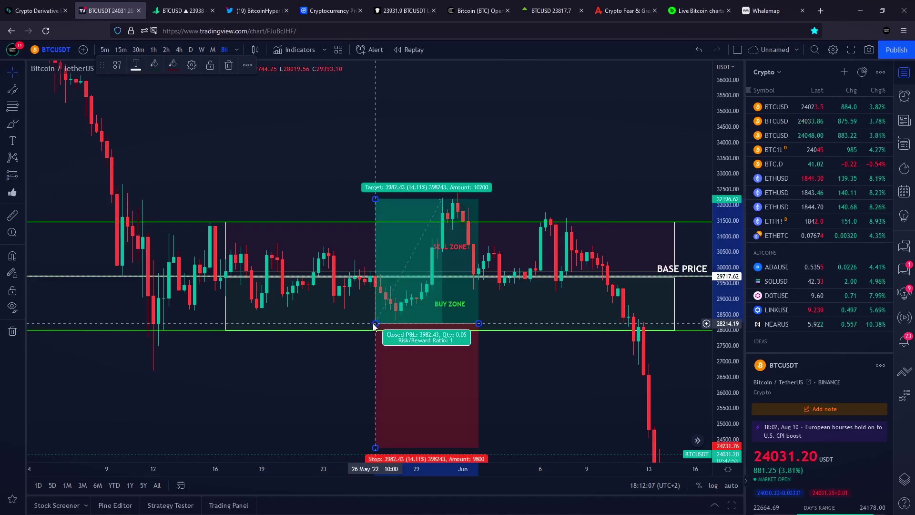
{"action": "left_click_drag", "start_coordinate": [375, 198], "coordinate": [398, 190]}
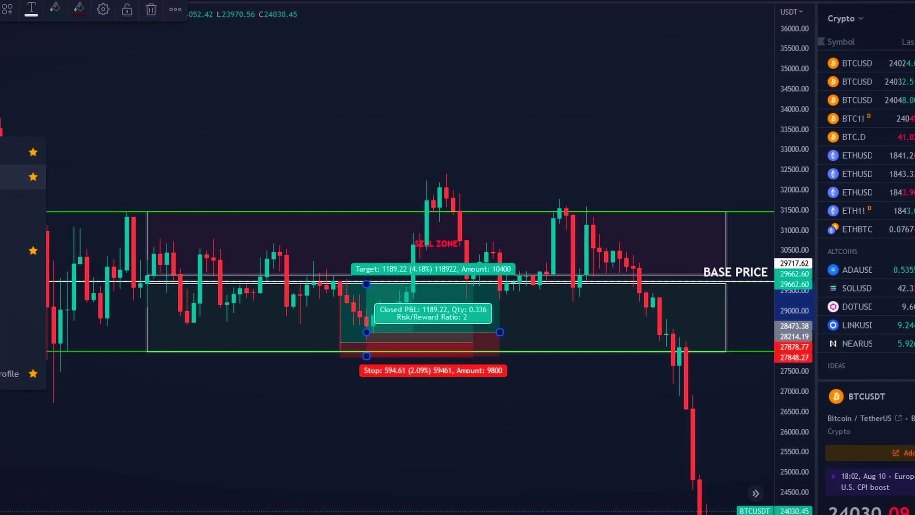
Add a short position with its stop near 32483 and a long position entered near 31400.
{"action": "left_click", "coordinate": [467, 214]}
{"action": "left_click_drag", "start_coordinate": [467, 373], "coordinate": [477, 281]}
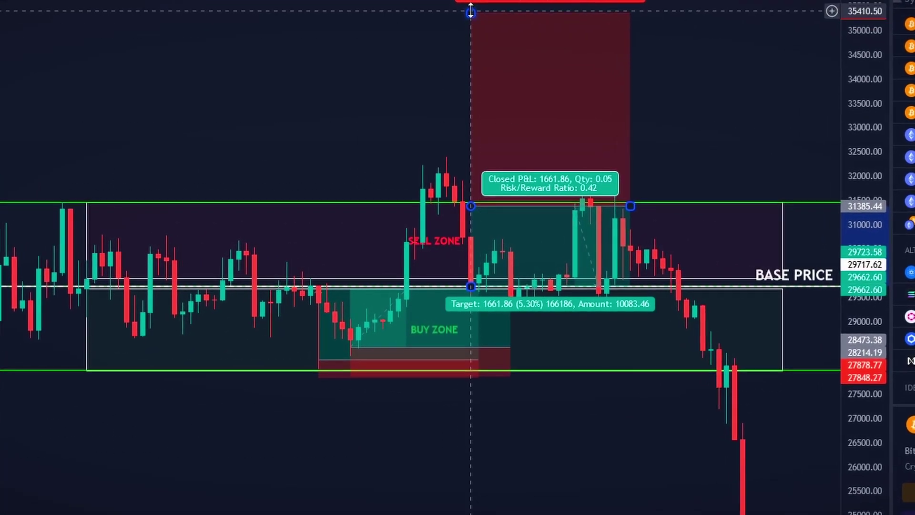
{"action": "left_click_drag", "start_coordinate": [470, 24], "coordinate": [470, 159]}
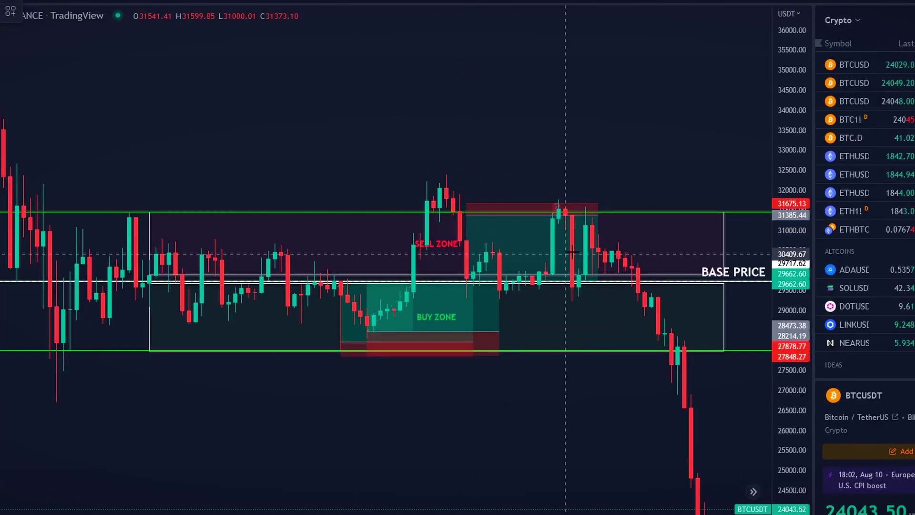
{"action": "left_click", "coordinate": [559, 214]}
{"action": "left_click_drag", "start_coordinate": [558, 42], "coordinate": [558, 182]}
{"action": "left_click_drag", "start_coordinate": [559, 380], "coordinate": [558, 283]}
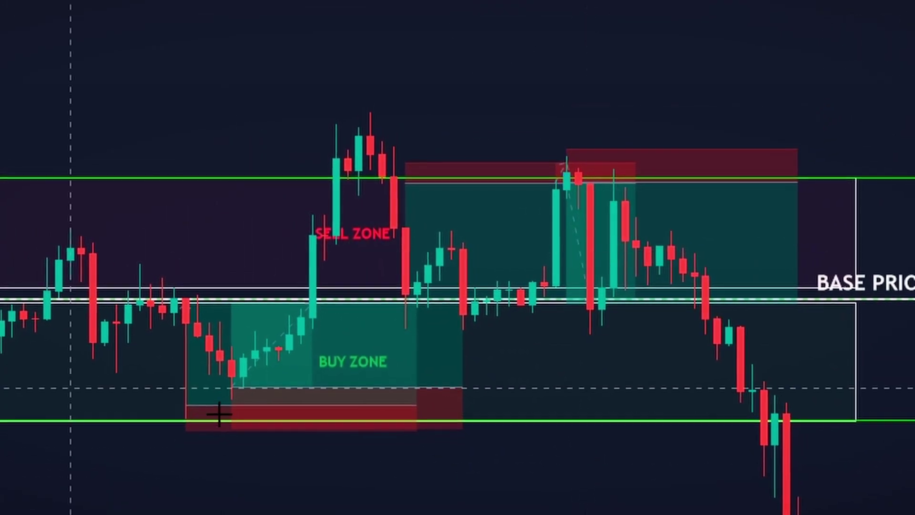
Measure a 6.43% price swing with the Price Range tool and start a second measurement.
{"action": "left_click", "coordinate": [176, 420], "text": "shift"}
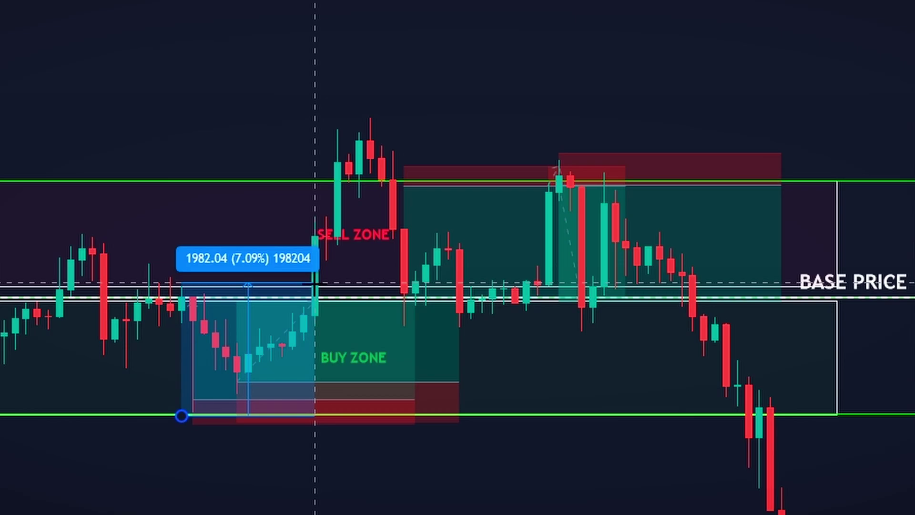
{"action": "left_click", "coordinate": [305, 295]}
{"action": "left_click", "coordinate": [499, 179], "text": "shift"}
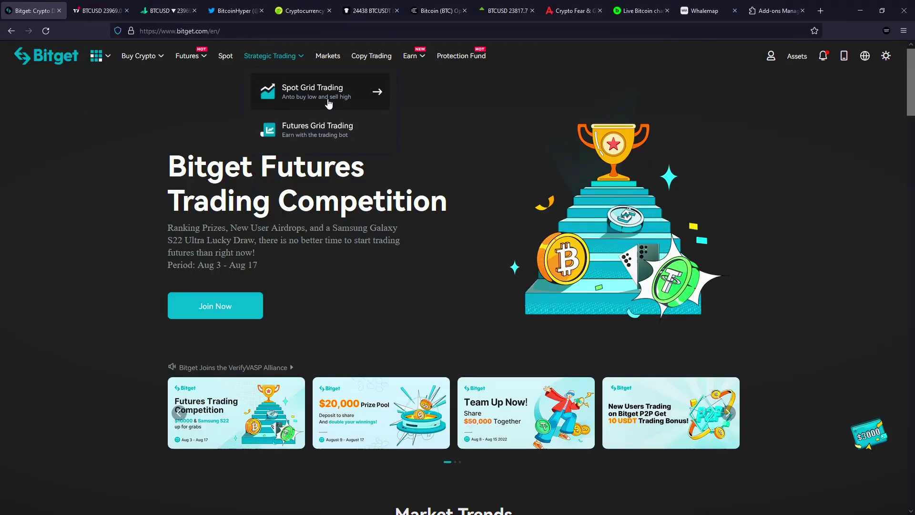
Open the BTC/USDT spot grid page and browse the trading pairs list.
{"action": "left_click", "coordinate": [329, 100]}
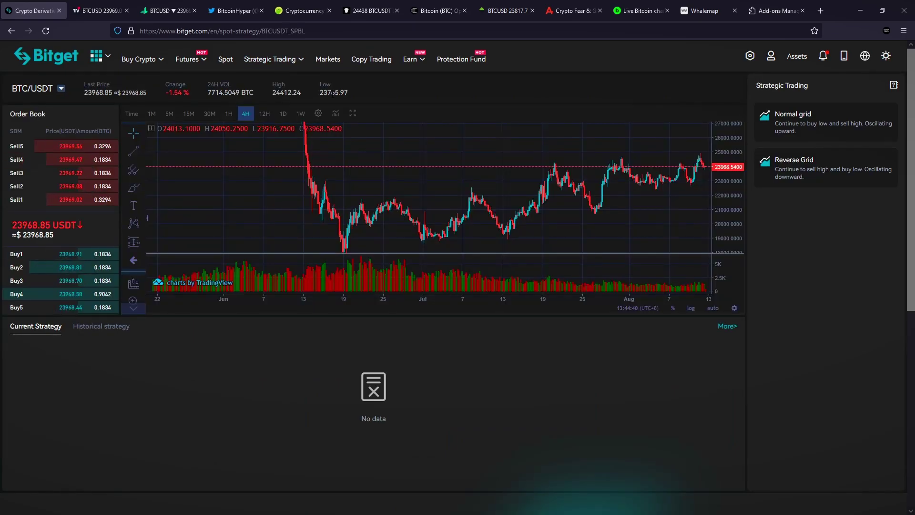
{"action": "left_click", "coordinate": [59, 87]}
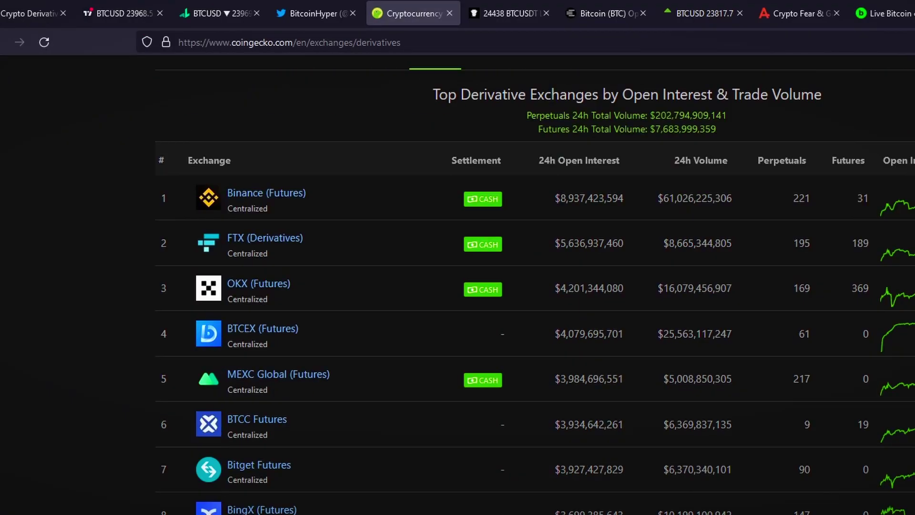
{"action": "scroll", "coordinate": [457, 258], "scroll_direction": "down", "scroll_amount": 3}
{"action": "left_click_drag", "start_coordinate": [158, 291], "coordinate": [272, 312]}
{"action": "left_click", "coordinate": [28, 13]}
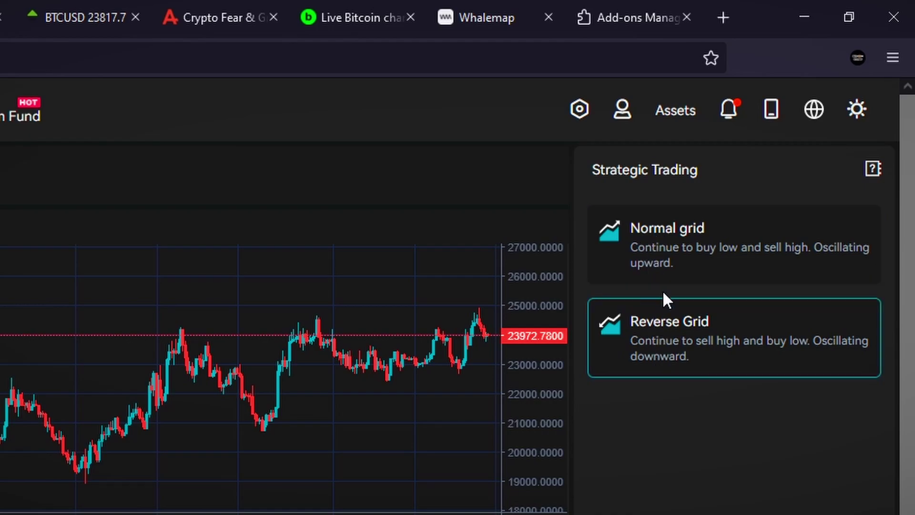
Open the Normal grid and Reverse Grid setup panels, backing out to the strategy choices each time.
{"action": "left_click", "coordinate": [712, 241]}
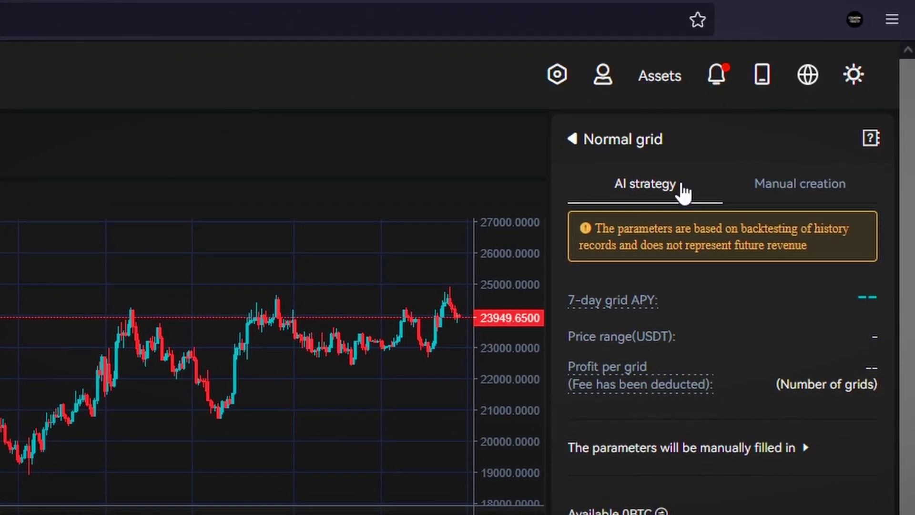
{"action": "double_click", "coordinate": [652, 177]}
{"action": "left_click_drag", "start_coordinate": [628, 136], "coordinate": [576, 131]}
{"action": "left_click", "coordinate": [565, 128]}
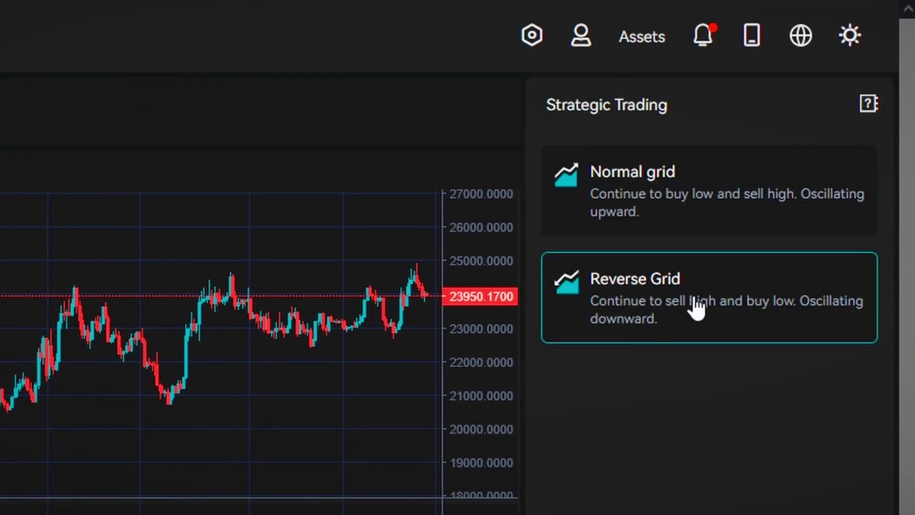
{"action": "left_click", "coordinate": [704, 321]}
{"action": "left_click", "coordinate": [564, 106]}
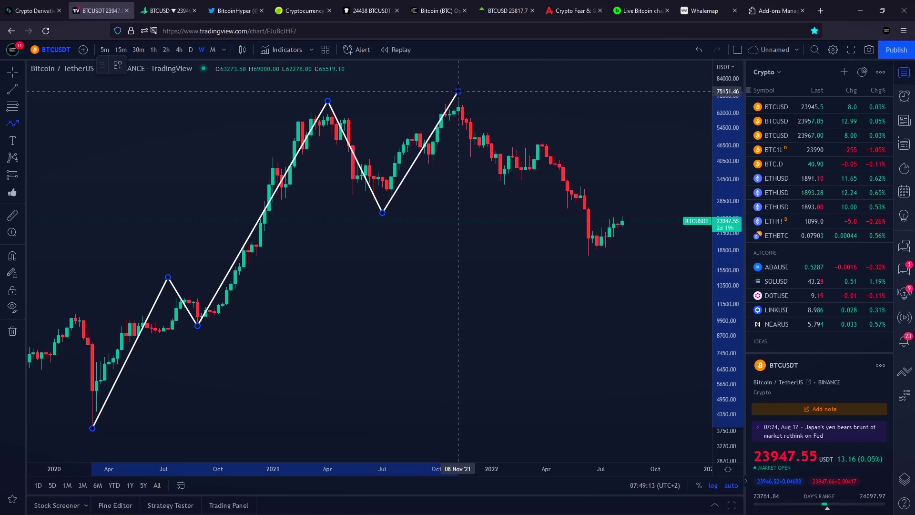
Draw a peak–trough–peak path, return to the grid-type choice, and switch to the TradingView BTCUSDT chart.
{"action": "left_click", "coordinate": [449, 89]}
{"action": "left_click", "coordinate": [500, 191]}
{"action": "left_click", "coordinate": [537, 132]}
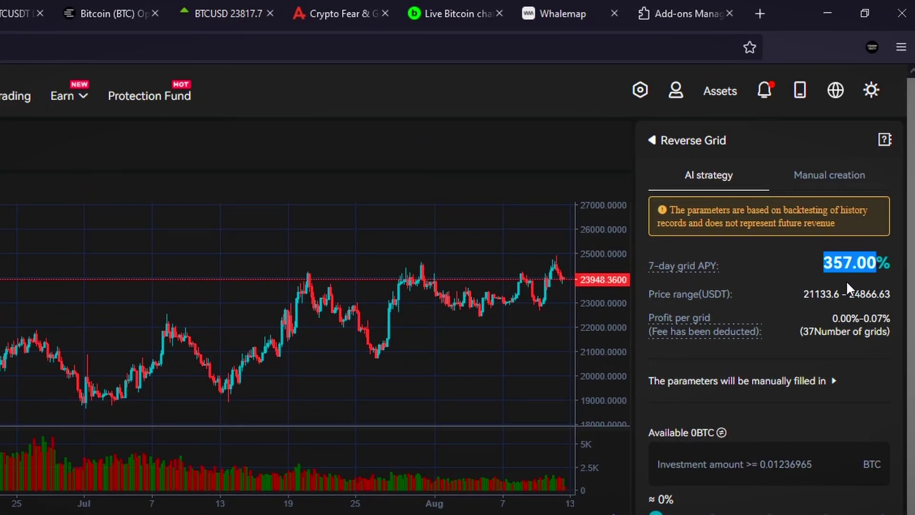
{"action": "left_click", "coordinate": [652, 140]}
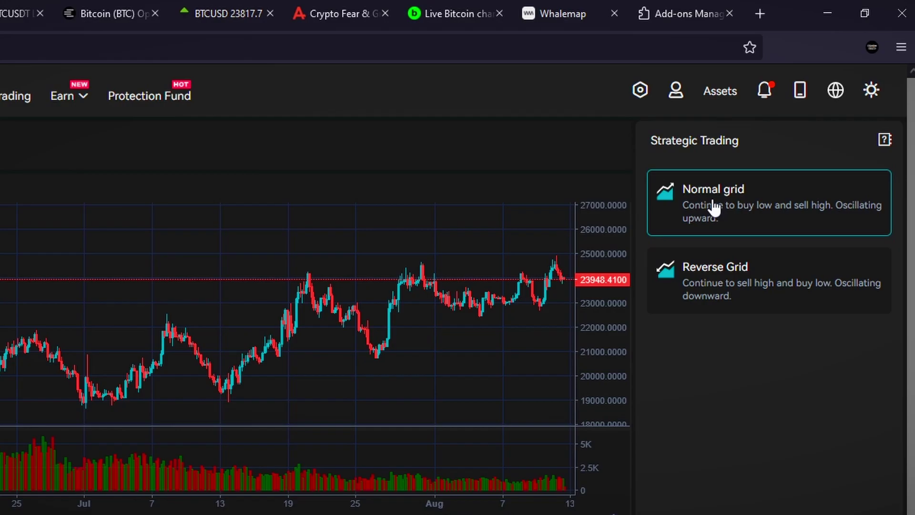
{"action": "left_click", "coordinate": [89, 6]}
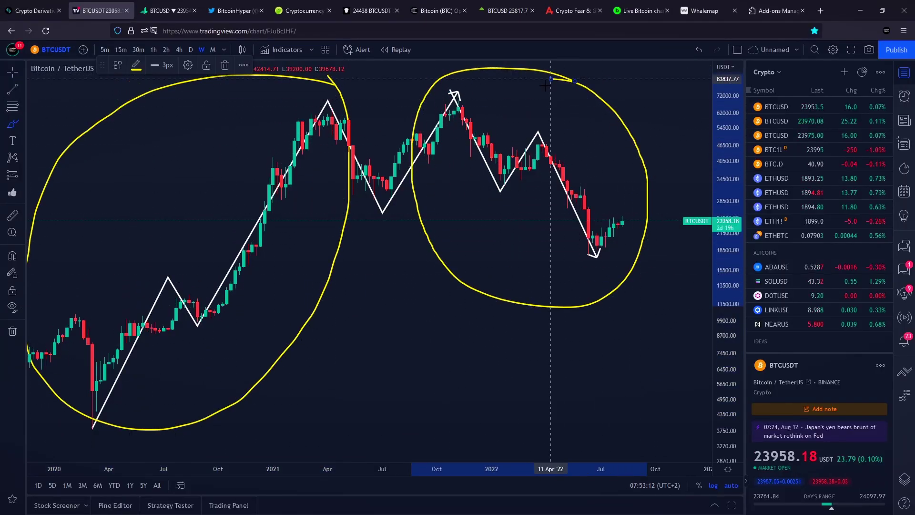
Hand-write an '80%' label below the price on the weekly chart.
{"action": "scroll", "coordinate": [544, 85], "scroll_direction": "up", "scroll_amount": 4}
{"action": "left_click", "coordinate": [68, 280]}
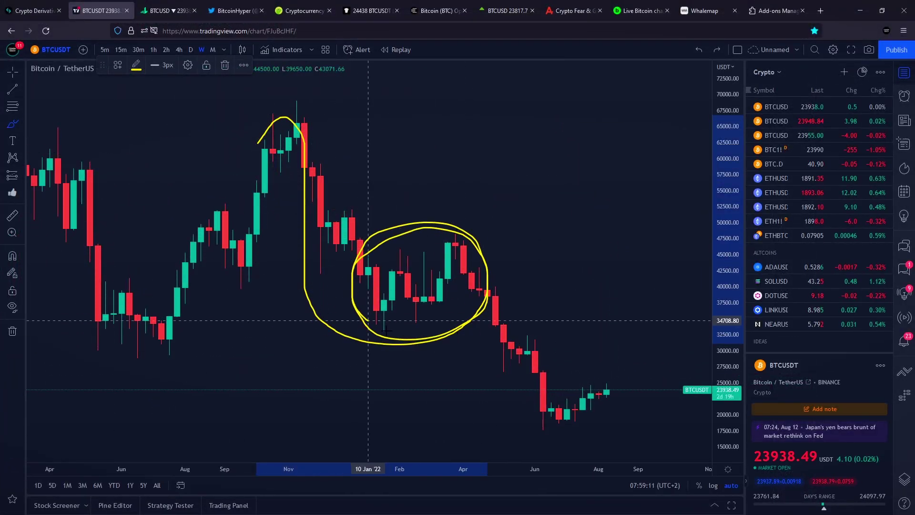
{"action": "scroll", "coordinate": [386, 331], "scroll_direction": "down", "scroll_amount": 2}
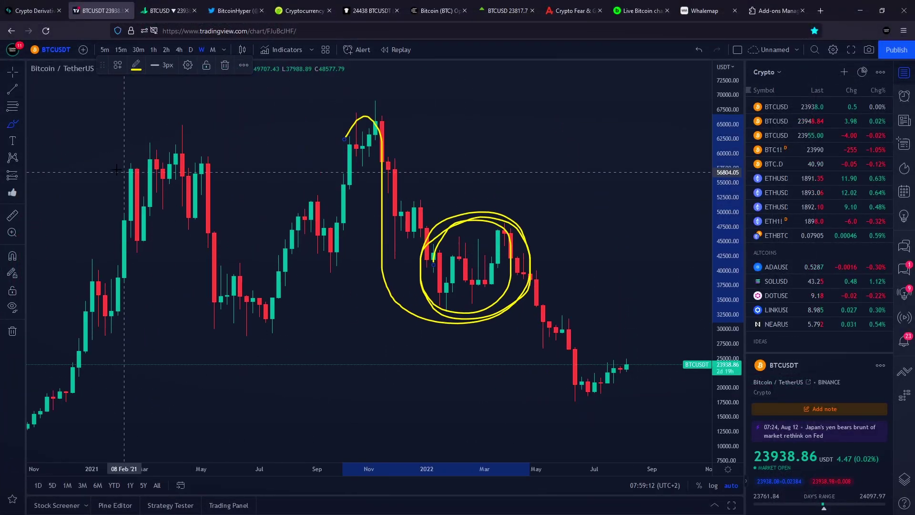
{"action": "scroll", "coordinate": [293, 271], "scroll_direction": "down", "scroll_amount": 1}
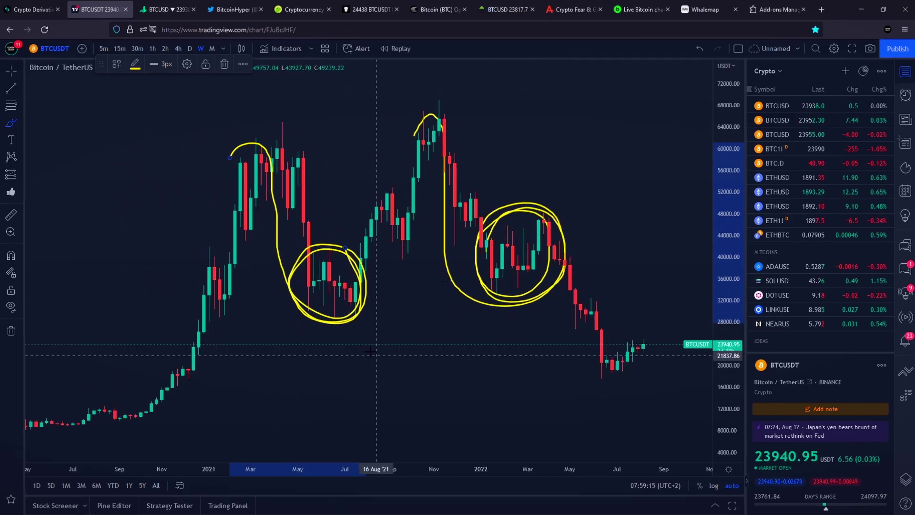
{"action": "mouse_move", "coordinate": [367, 350]}
{"action": "left_mouse_down"}
{"action": "mouse_move", "coordinate": [362, 372]}
{"action": "mouse_move", "coordinate": [363, 349]}
{"action": "mouse_move", "coordinate": [403, 358]}
{"action": "left_mouse_up"}
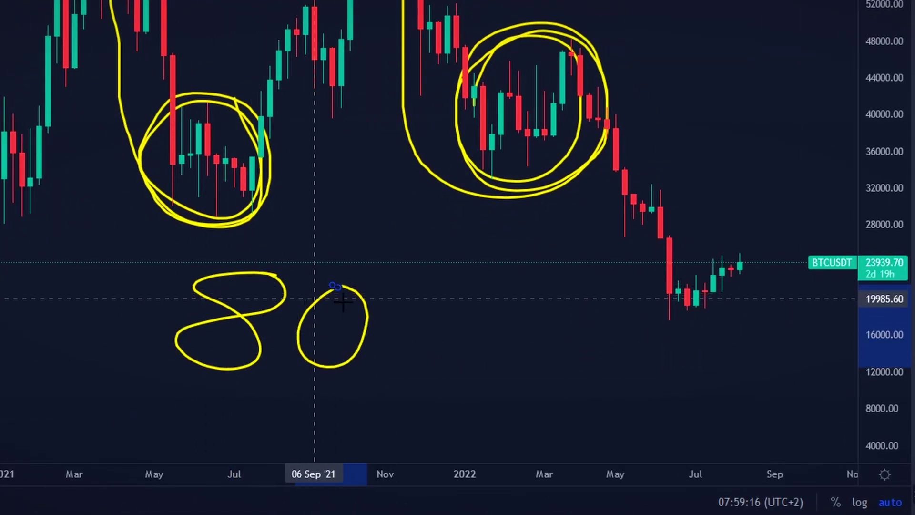
{"action": "left_click_drag", "start_coordinate": [413, 281], "coordinate": [405, 286]}
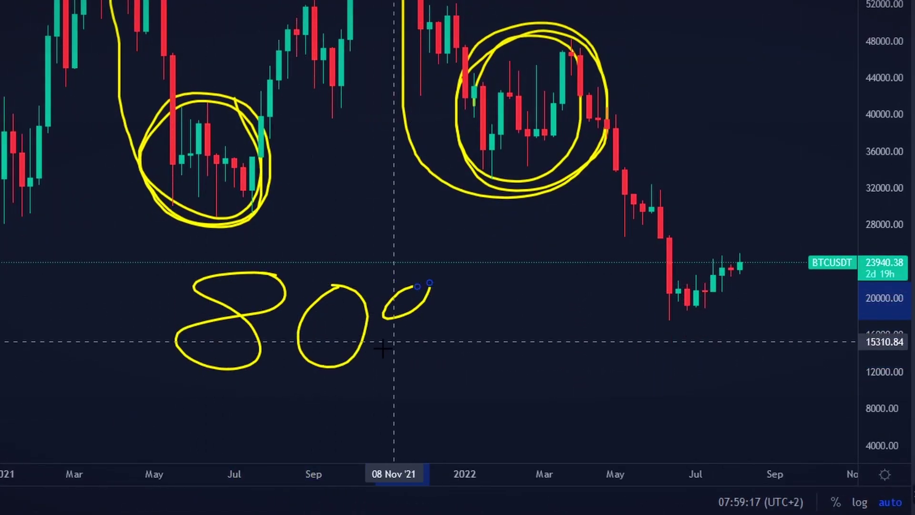
{"action": "left_click_drag", "start_coordinate": [385, 343], "coordinate": [444, 298]}
Link both circled ranges to the 80% label and loop around the recent lows.
{"action": "left_click_drag", "start_coordinate": [433, 323], "coordinate": [440, 331]}
{"action": "left_click_drag", "start_coordinate": [259, 210], "coordinate": [317, 267]}
{"action": "left_click_drag", "start_coordinate": [347, 248], "coordinate": [406, 180]}
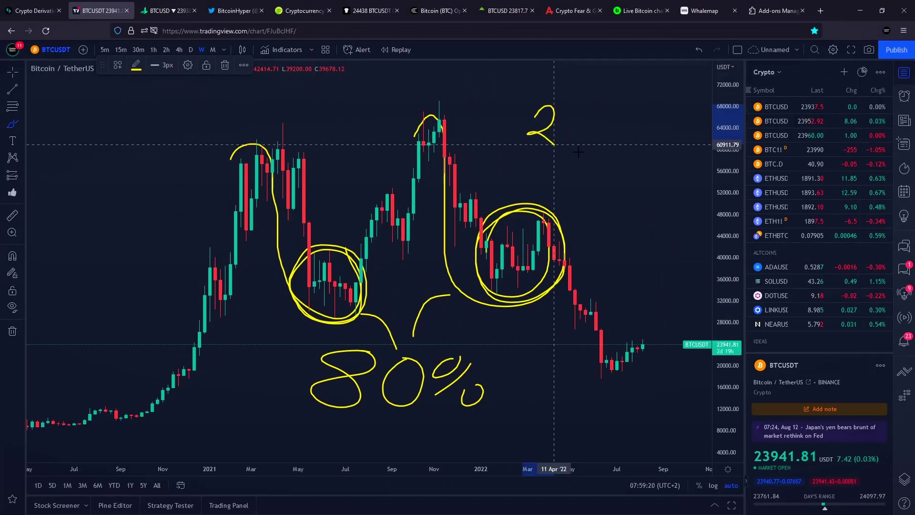
{"action": "left_click_drag", "start_coordinate": [583, 160], "coordinate": [612, 281]}
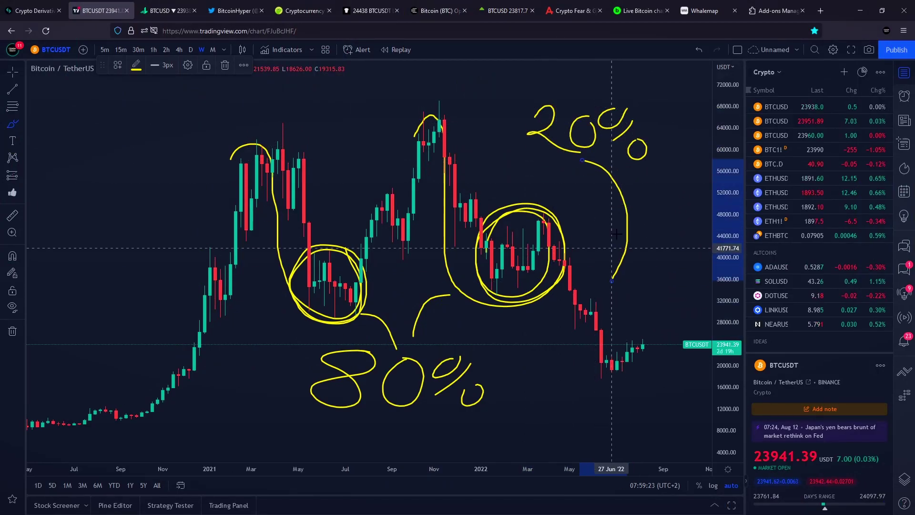
Loop the November peak, the middle range and the recent lows, joining the loops with a line.
{"action": "left_click_drag", "start_coordinate": [612, 239], "coordinate": [610, 219]}
{"action": "left_click_drag", "start_coordinate": [464, 113], "coordinate": [460, 288]}
{"action": "left_click_drag", "start_coordinate": [471, 128], "coordinate": [534, 266]}
{"action": "left_click_drag", "start_coordinate": [470, 191], "coordinate": [546, 157]}
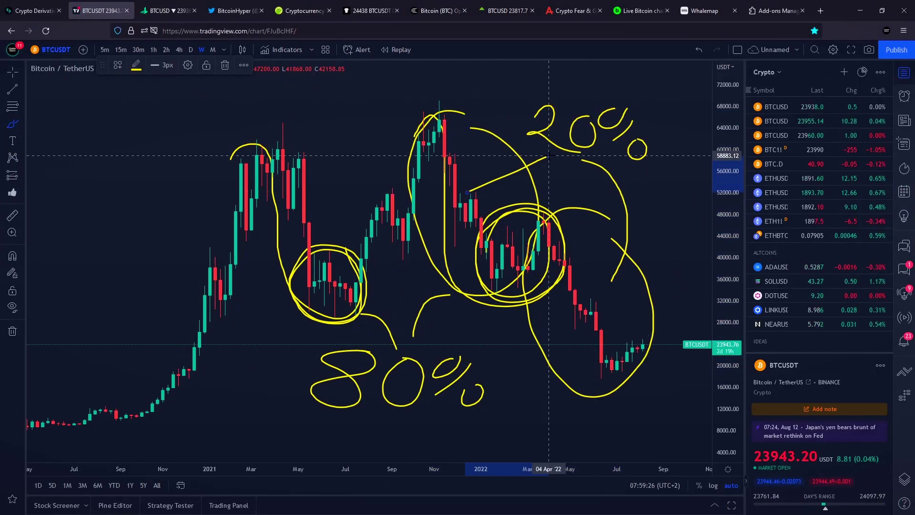
Switch to daily candles and brush the May 2022 range's top and bottom edges, circling three bounces inside.
{"action": "scroll", "coordinate": [548, 156], "scroll_direction": "up", "scroll_amount": 2}
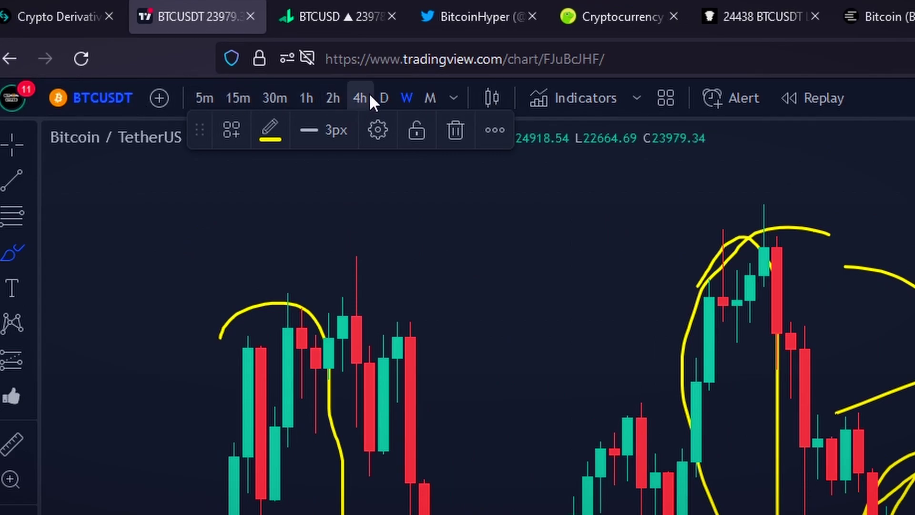
{"action": "left_click", "coordinate": [383, 97]}
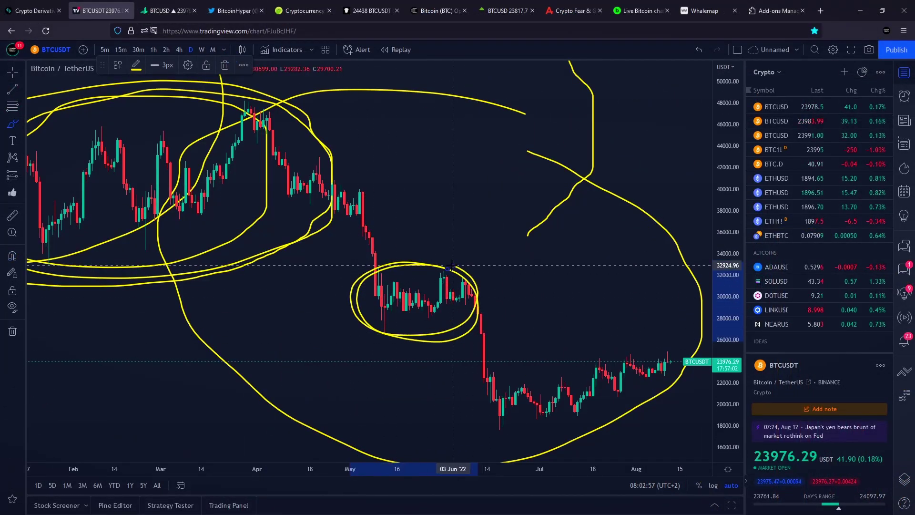
{"action": "scroll", "coordinate": [453, 265], "scroll_direction": "up", "scroll_amount": 5}
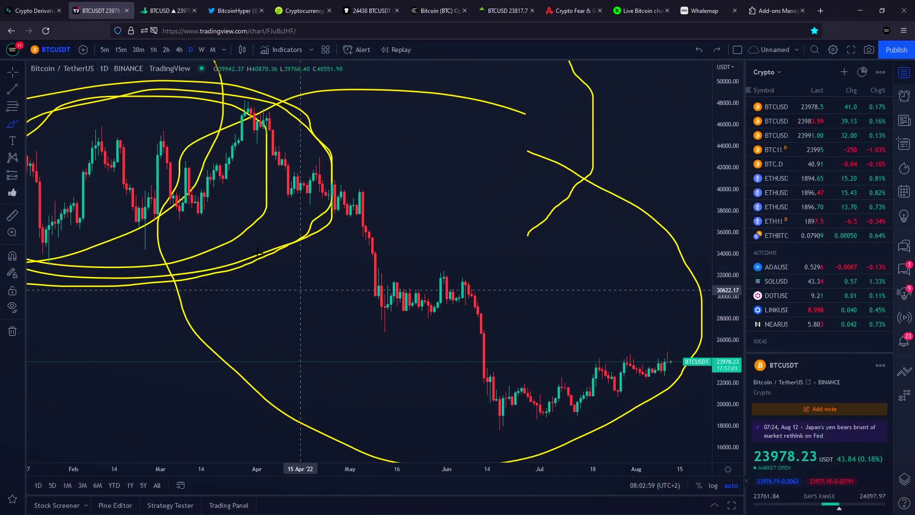
{"action": "left_click_drag", "start_coordinate": [334, 233], "coordinate": [339, 239]}
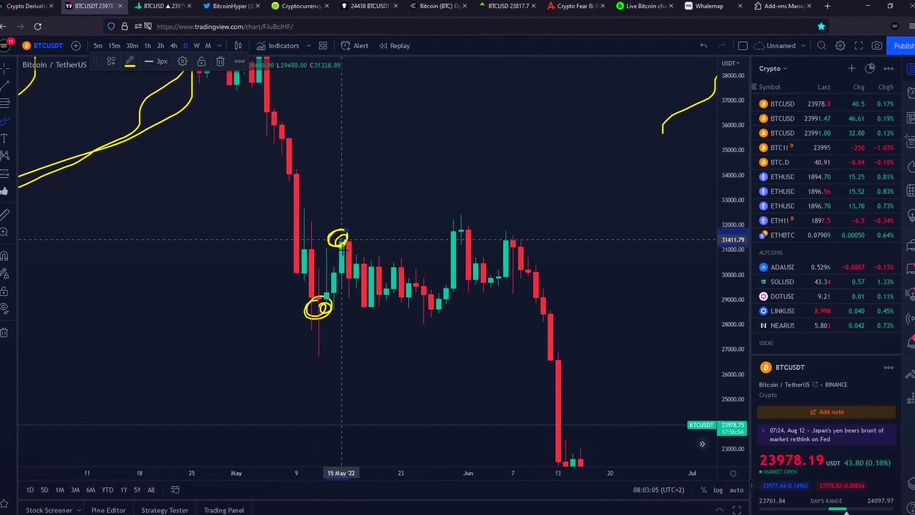
{"action": "left_click_drag", "start_coordinate": [414, 305], "coordinate": [422, 310]}
{"action": "left_click_drag", "start_coordinate": [264, 226], "coordinate": [564, 235]}
{"action": "left_click_drag", "start_coordinate": [281, 321], "coordinate": [616, 315]}
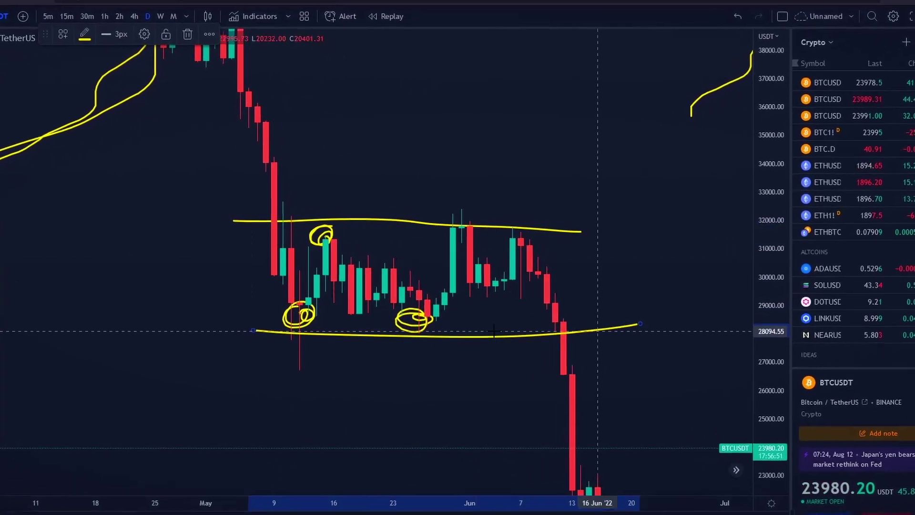
{"action": "left_click_drag", "start_coordinate": [324, 241], "coordinate": [307, 312]}
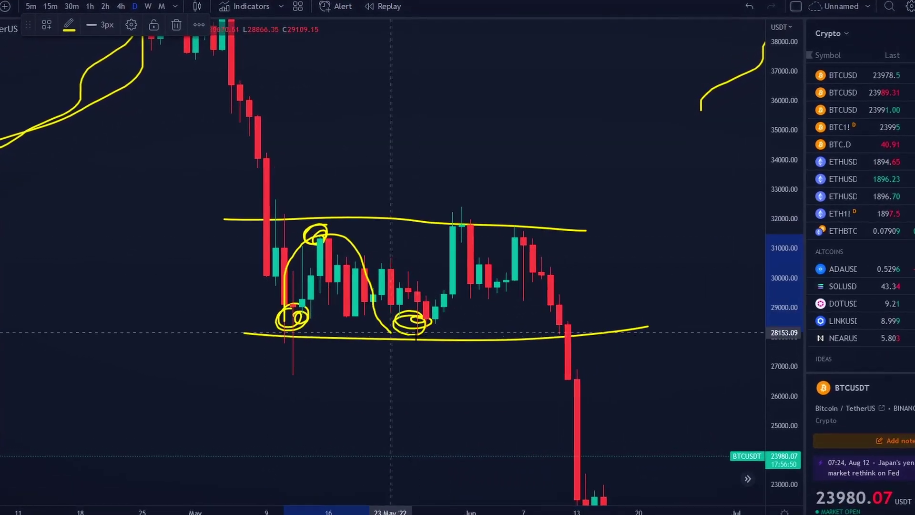
{"action": "left_click_drag", "start_coordinate": [408, 267], "coordinate": [415, 322]}
{"action": "left_click_drag", "start_coordinate": [458, 238], "coordinate": [465, 308]}
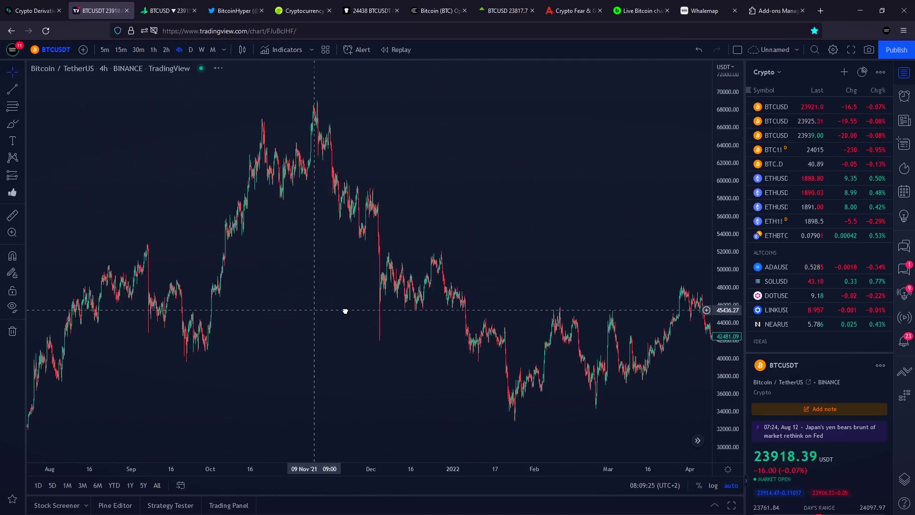
Freehand-sketch the December drop's top, range floor and rebound, then undo the sketches with Ctrl+Z.
{"action": "scroll", "coordinate": [345, 311], "scroll_direction": "up", "scroll_amount": 10}
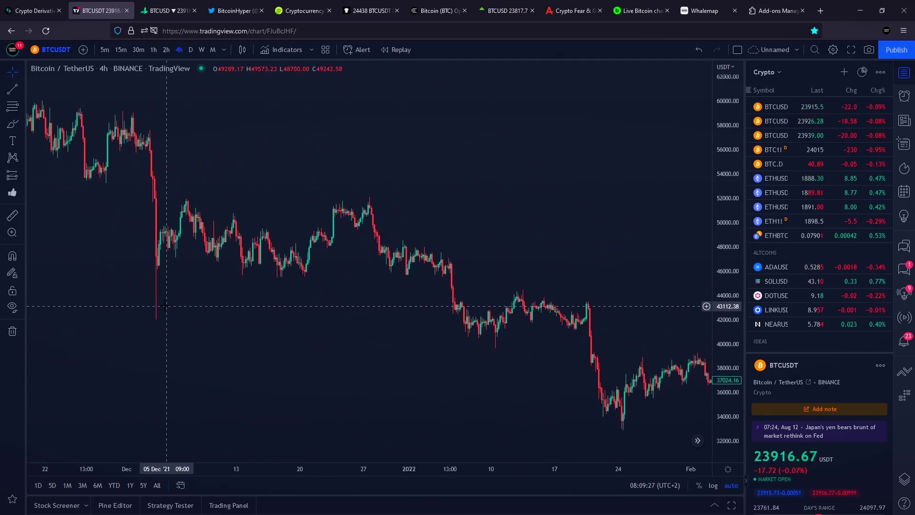
{"action": "left_click", "coordinate": [13, 123]}
{"action": "left_click_drag", "start_coordinate": [122, 91], "coordinate": [127, 308]}
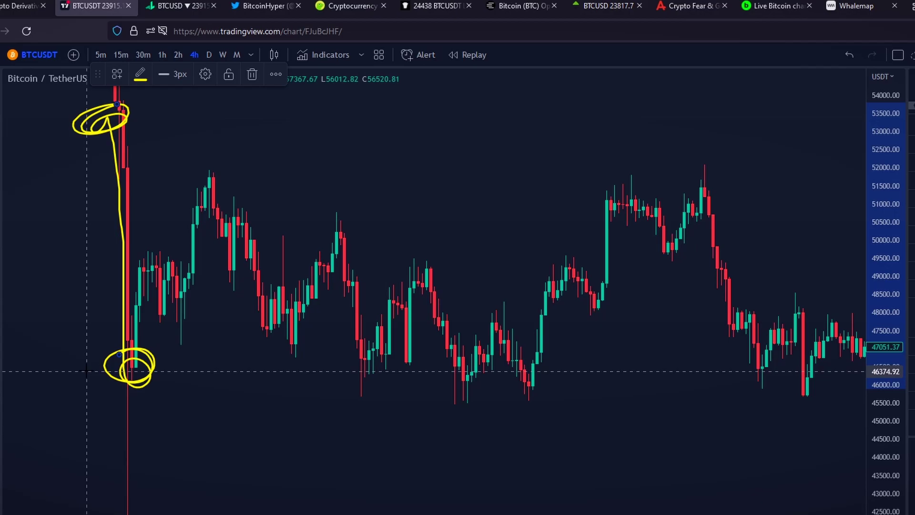
{"action": "left_click_drag", "start_coordinate": [77, 380], "coordinate": [292, 378]}
{"action": "left_click_drag", "start_coordinate": [139, 377], "coordinate": [168, 270]}
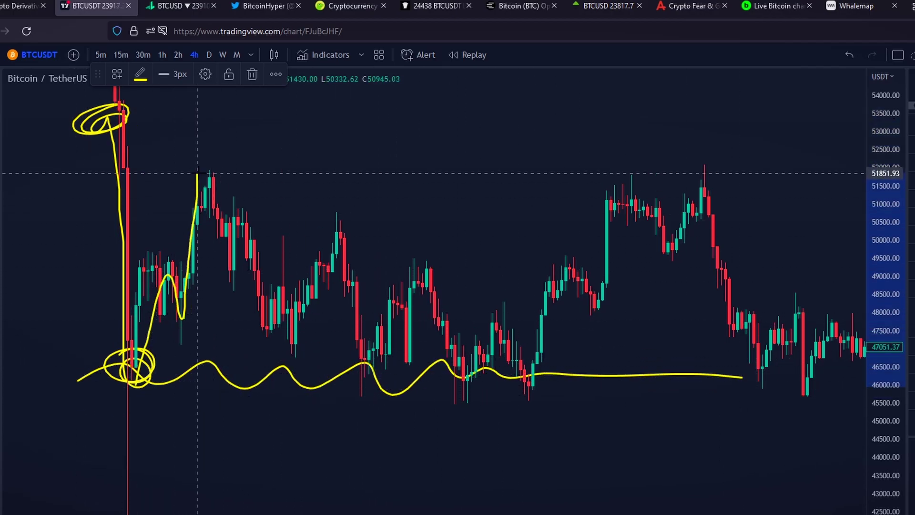
{"action": "left_click_drag", "start_coordinate": [59, 204], "coordinate": [204, 175]}
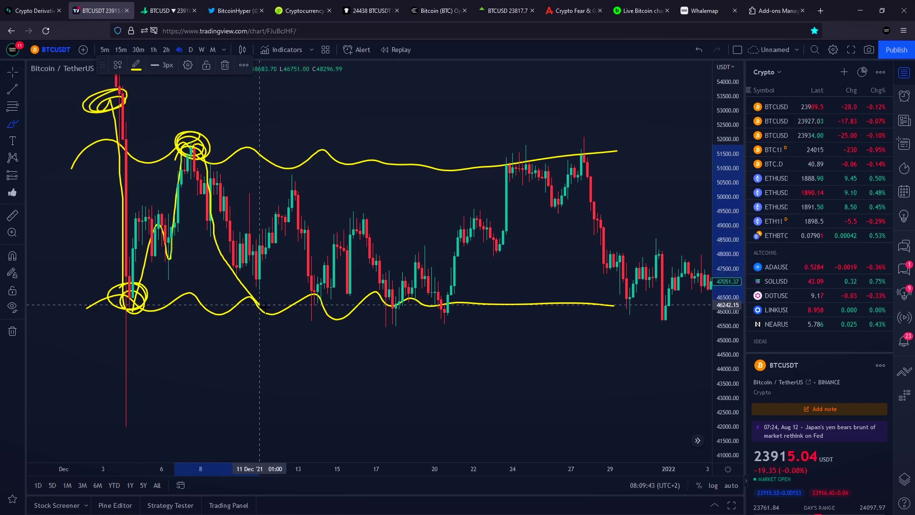
{"action": "key", "text": "ctrl+z"}
{"action": "key", "text": "ctrl+z"}
{"action": "key", "text": "ctrl+z"}
{"action": "key", "text": "ctrl+z"}
{"action": "key", "text": "ctrl+z"}
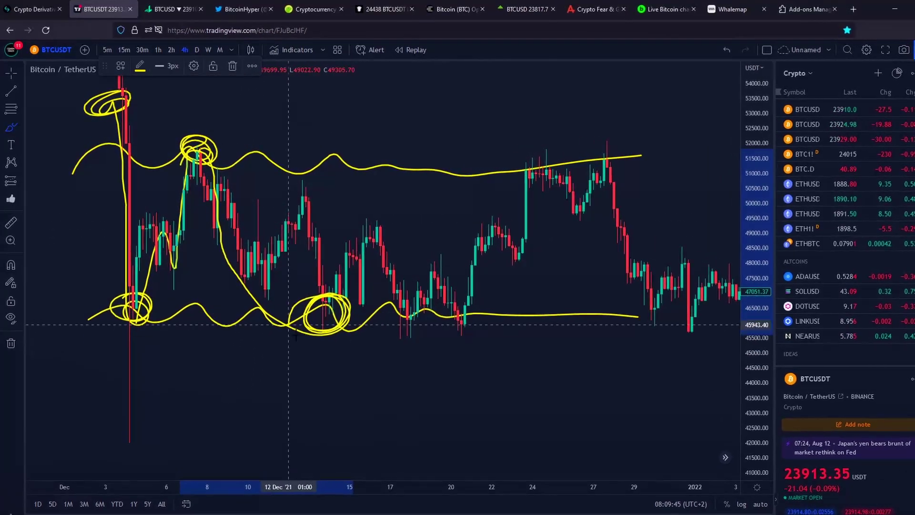
{"action": "key", "text": "ctrl+z"}
{"action": "key", "text": "ctrl+z"}
{"action": "key", "text": "ctrl+z"}
Draw a parallel channel from the range low up to an upper edge at 51936.33.
{"action": "left_click", "coordinate": [17, 91]}
{"action": "left_click", "coordinate": [78, 301]}
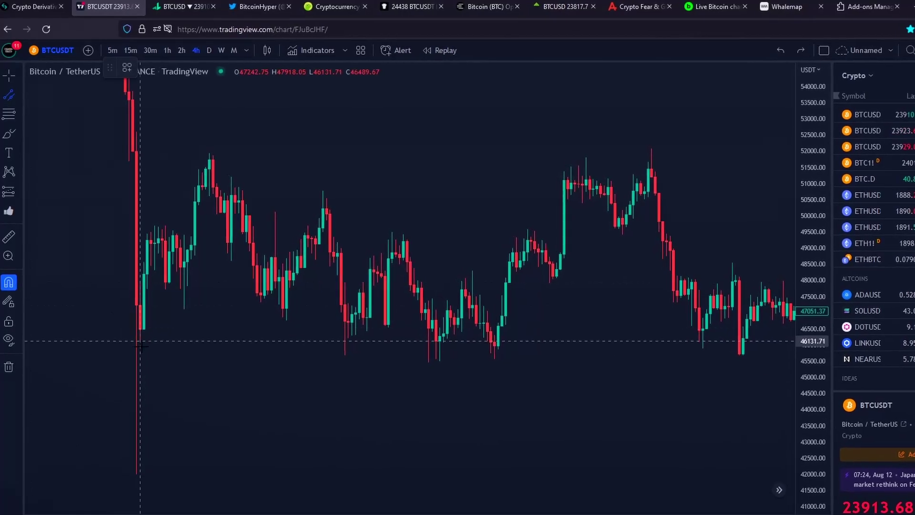
{"action": "left_click", "coordinate": [140, 340]}
{"action": "left_click", "coordinate": [626, 341]}
{"action": "left_click", "coordinate": [652, 153]}
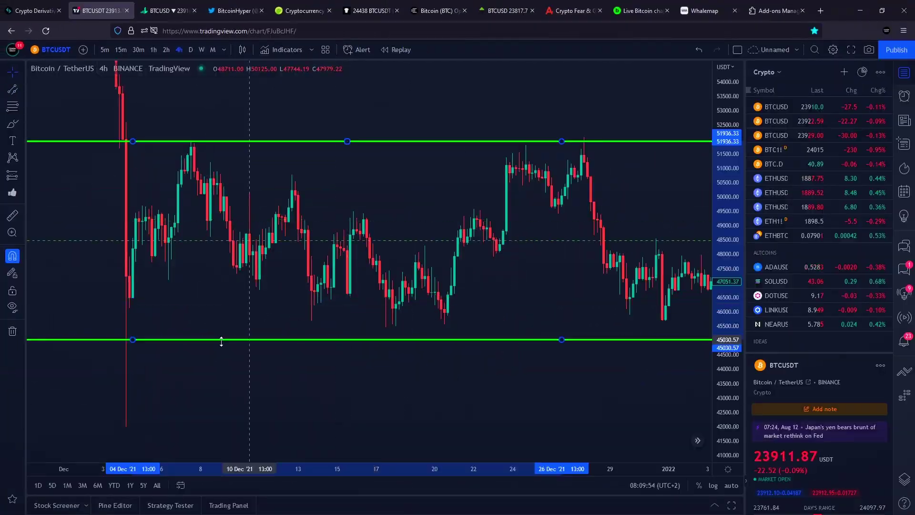
Brush arrows pointing at the circled candles and trace price swings across the channel.
{"action": "left_click", "coordinate": [12, 125]}
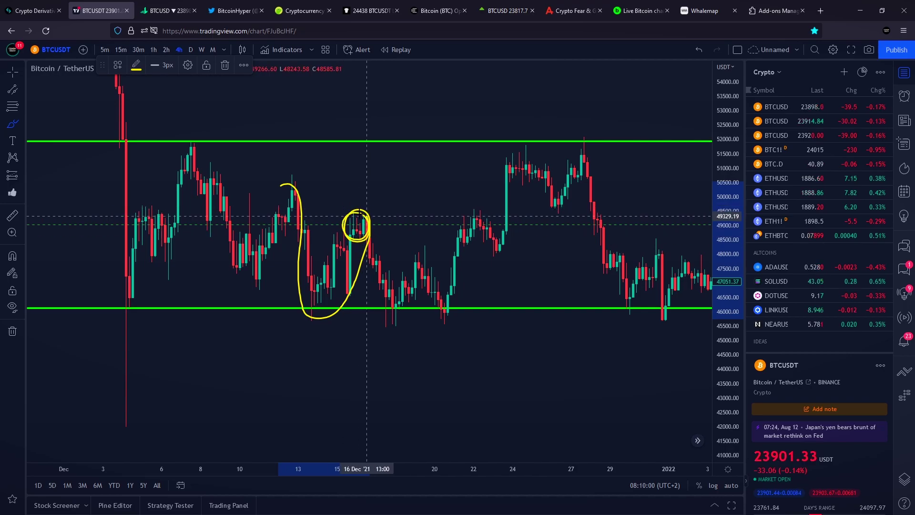
{"action": "left_click_drag", "start_coordinate": [396, 138], "coordinate": [376, 182]}
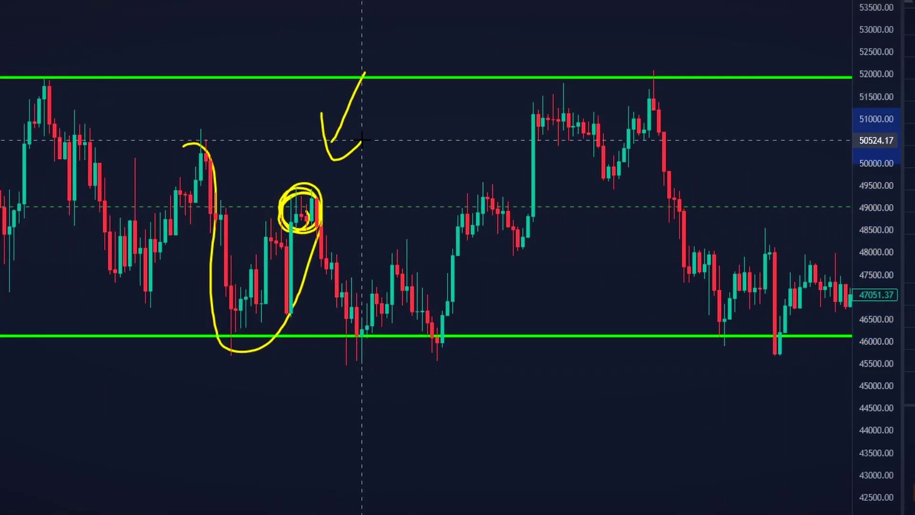
{"action": "left_click_drag", "start_coordinate": [247, 71], "coordinate": [296, 154]}
{"action": "left_click_drag", "start_coordinate": [434, 122], "coordinate": [412, 141]}
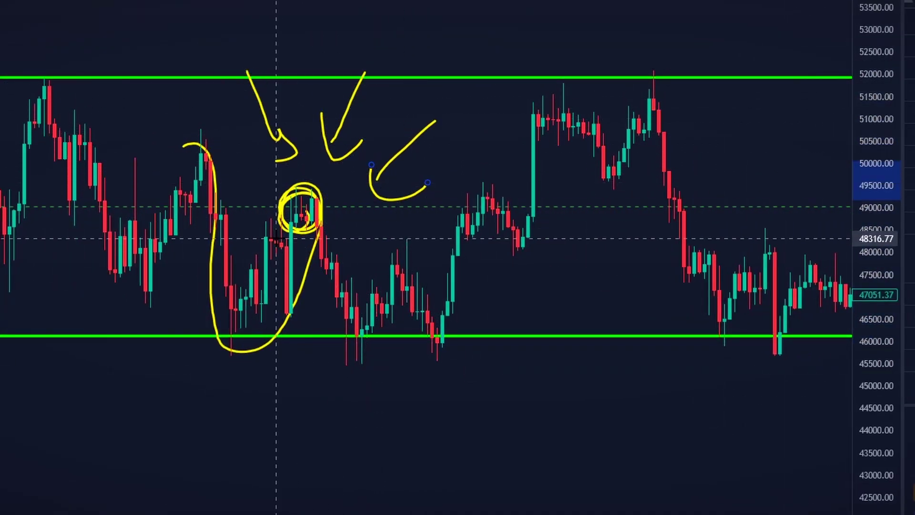
{"action": "mouse_move", "coordinate": [322, 224]}
{"action": "left_mouse_down"}
{"action": "mouse_move", "coordinate": [454, 357]}
{"action": "mouse_move", "coordinate": [598, 147]}
{"action": "mouse_move", "coordinate": [728, 86]}
{"action": "left_mouse_up"}
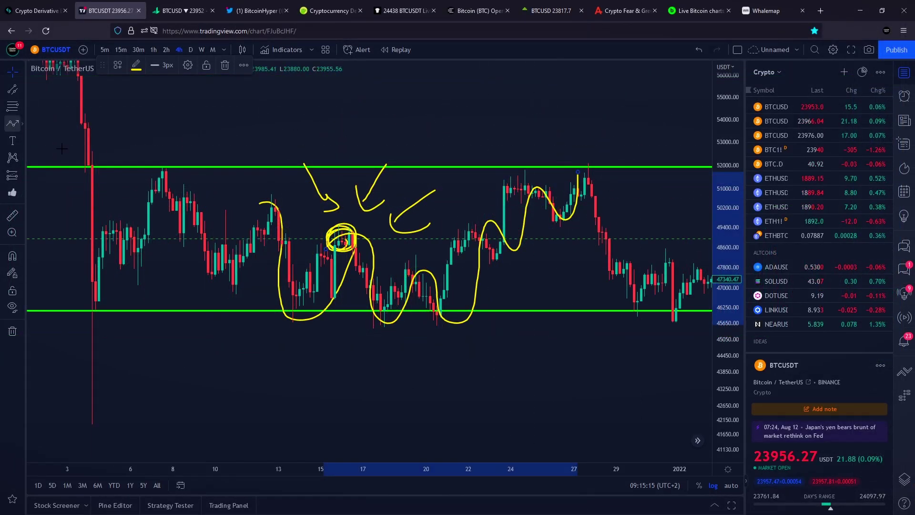
Zoom out and add path points from the late-2021 top down to the last rally high.
{"action": "scroll", "coordinate": [365, 270], "scroll_direction": "down", "scroll_amount": 2}
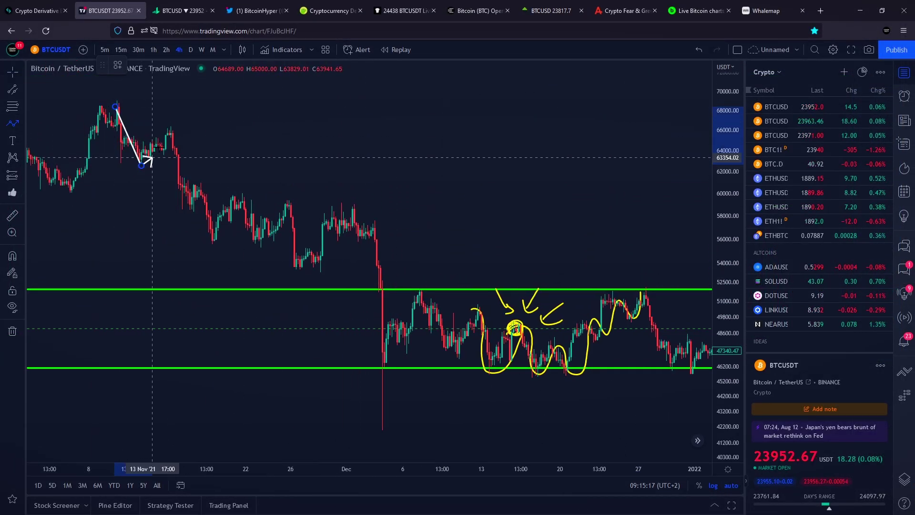
{"action": "left_click", "coordinate": [169, 126]}
{"action": "left_click", "coordinate": [349, 200]}
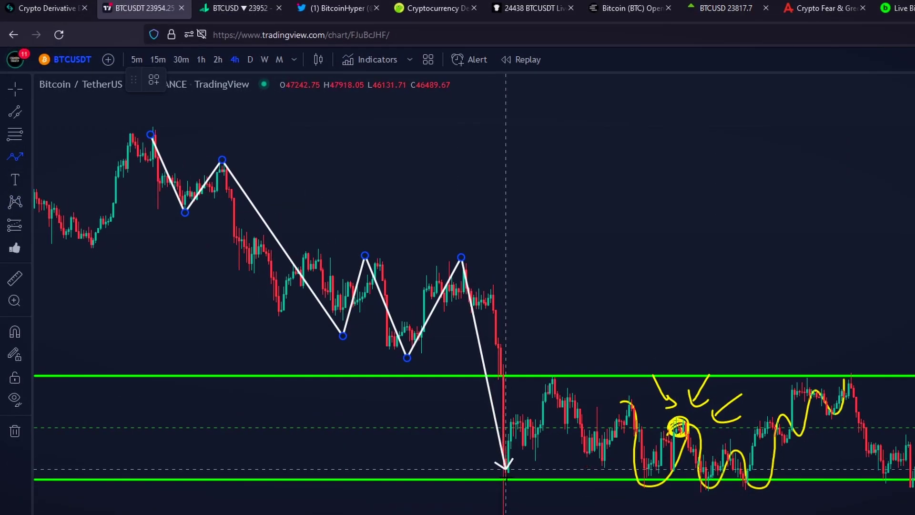
Brush an ellipse around the range, delete it, and switch to daily candles.
{"action": "left_click", "coordinate": [23, 156]}
{"action": "left_click", "coordinate": [62, 155]}
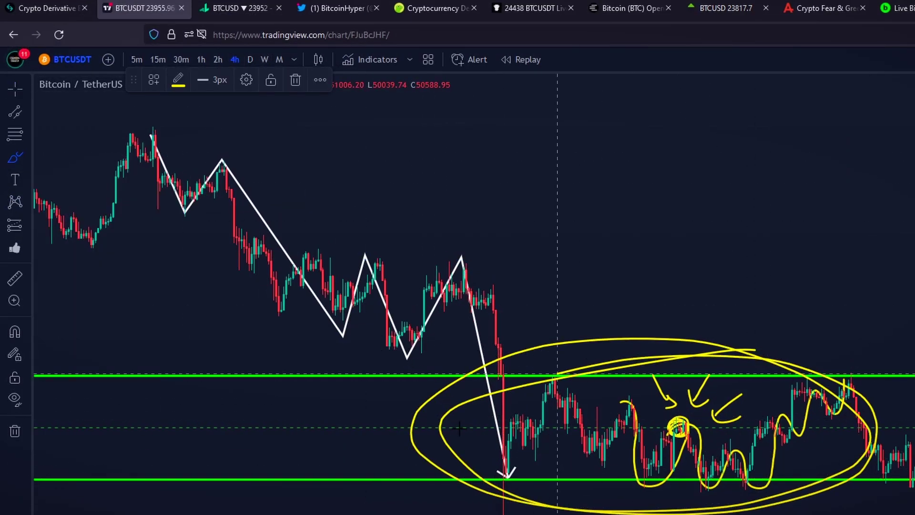
{"action": "key", "text": "Delete"}
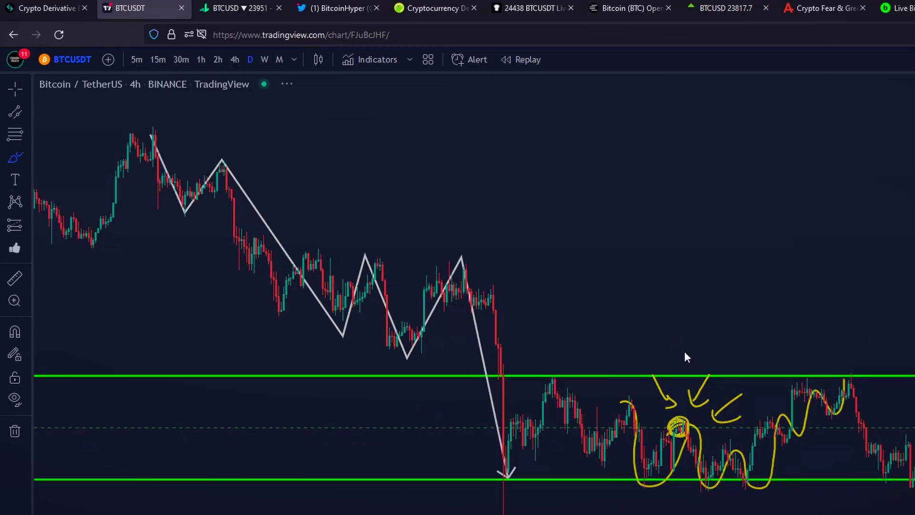
{"action": "left_click", "coordinate": [249, 58]}
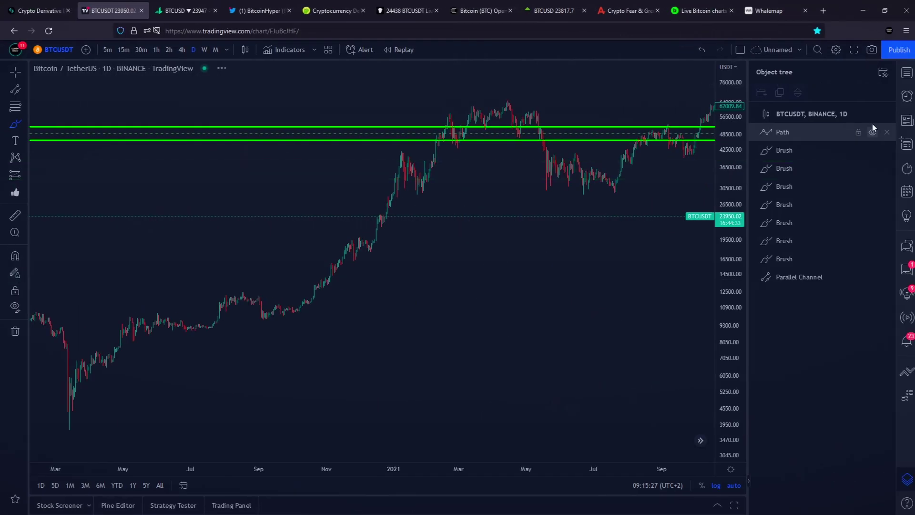
Delete four earlier chart drawings and a yellow scribble around the 2020–2021 rally.
{"action": "left_click", "coordinate": [887, 133]}
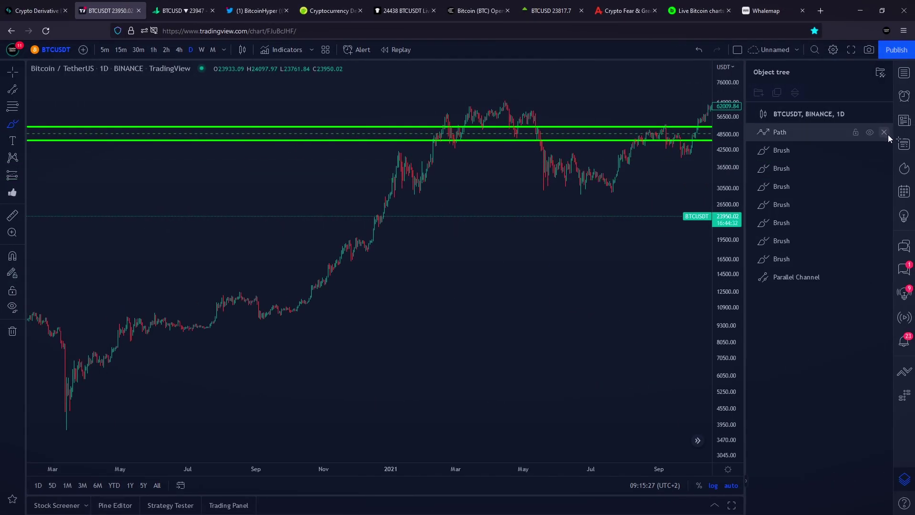
{"action": "left_click", "coordinate": [886, 133]}
{"action": "left_click", "coordinate": [886, 133]}
{"action": "left_click", "coordinate": [886, 133]}
{"action": "left_click", "coordinate": [887, 133]}
{"action": "left_click", "coordinate": [887, 133]}
{"action": "left_click", "coordinate": [886, 133]}
{"action": "left_click_drag", "start_coordinate": [491, 86], "coordinate": [283, 176]}
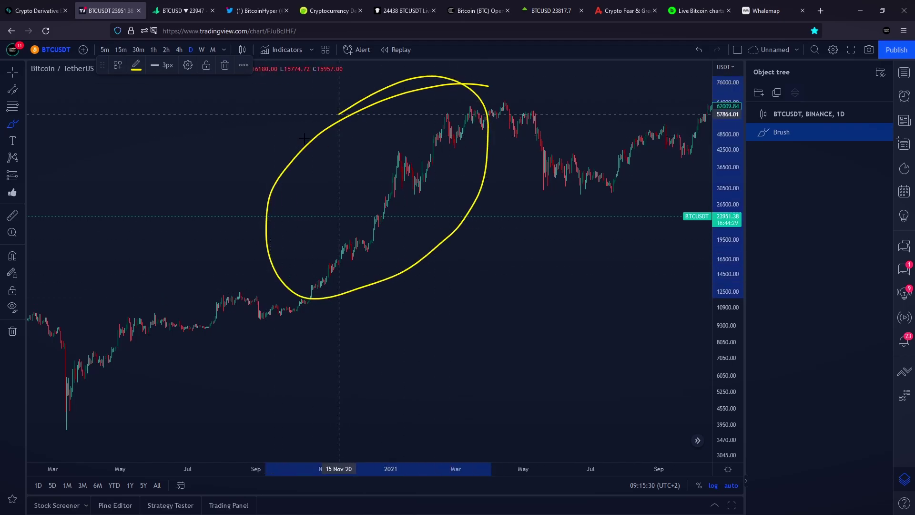
{"action": "key", "text": "slash"}
{"action": "key", "text": "Escape"}
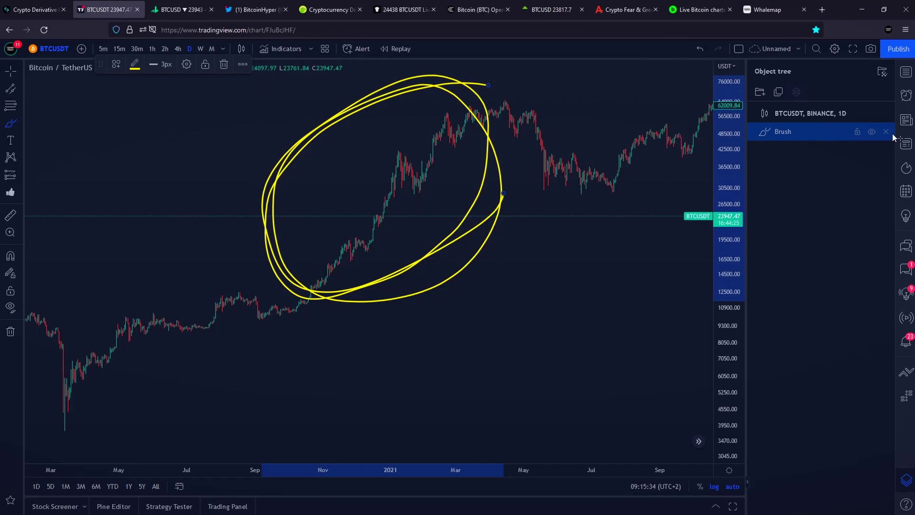
{"action": "key", "text": "Delete"}
Draw a multi-point path from the late-January low through each swing to the late-June low.
{"action": "left_click", "coordinate": [22, 124]}
{"action": "left_click", "coordinate": [57, 219]}
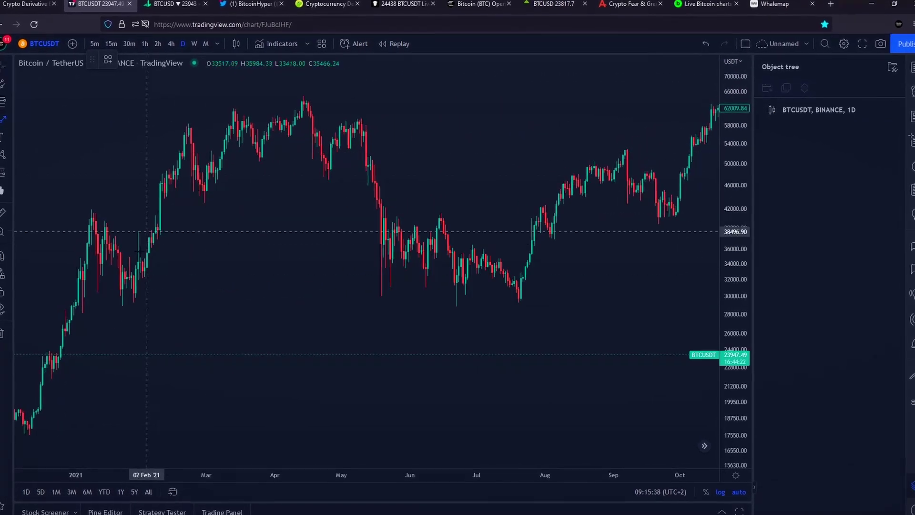
{"action": "left_click", "coordinate": [139, 305]}
{"action": "left_click", "coordinate": [179, 120]}
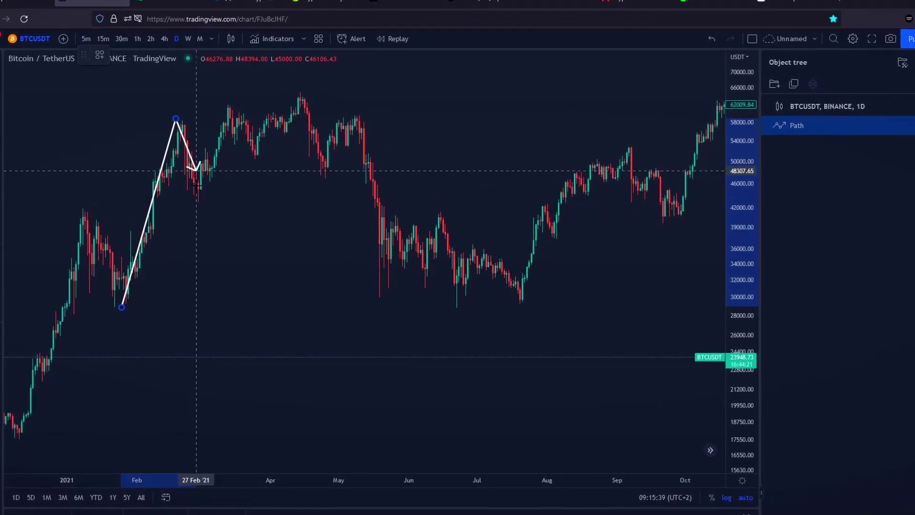
{"action": "left_click", "coordinate": [201, 211]}
{"action": "left_click", "coordinate": [230, 99]}
{"action": "left_click", "coordinate": [266, 159]}
{"action": "left_click", "coordinate": [287, 82]}
{"action": "scroll", "coordinate": [267, 119], "scroll_direction": "up", "scroll_amount": 2}
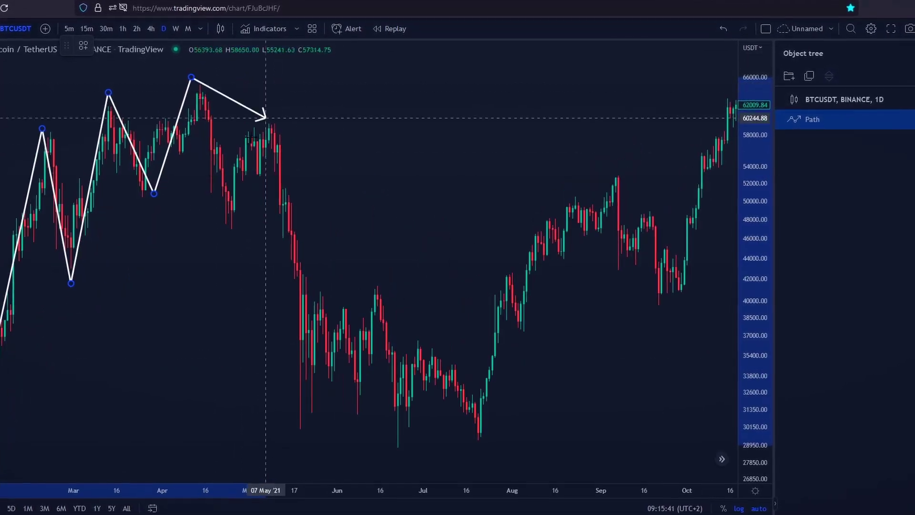
{"action": "left_click", "coordinate": [234, 235]}
{"action": "left_click", "coordinate": [271, 120]}
{"action": "left_click", "coordinate": [305, 435]}
{"action": "left_click", "coordinate": [371, 275]}
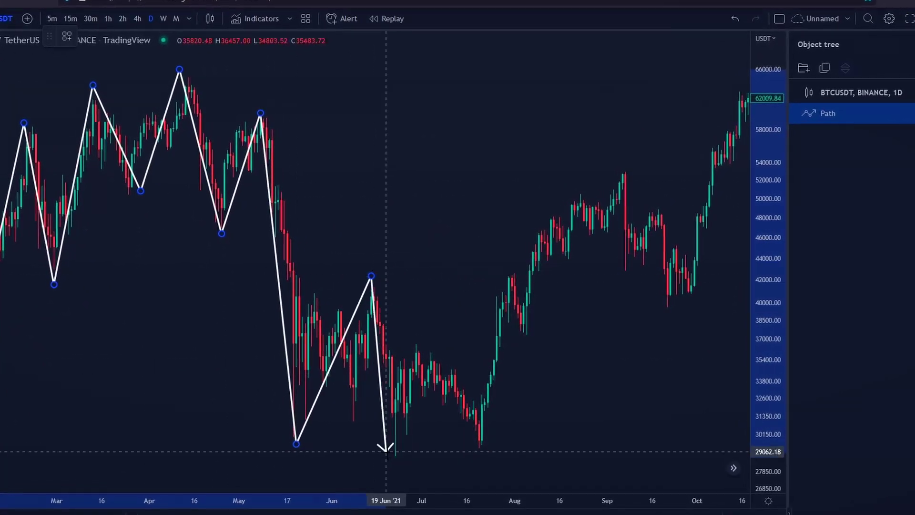
{"action": "left_click", "coordinate": [398, 451]}
Add the 4EMA indicator and brush a yellow ellipse on 2020 plus an arc near the mid-2022 low.
{"action": "left_click", "coordinate": [286, 50]}
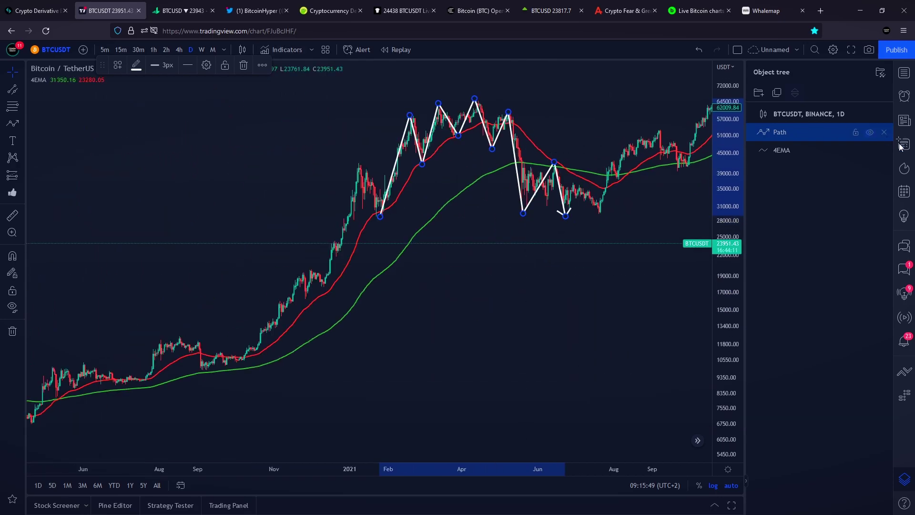
{"action": "scroll", "coordinate": [519, 179], "scroll_direction": "up", "scroll_amount": 3}
{"action": "left_click", "coordinate": [19, 123]}
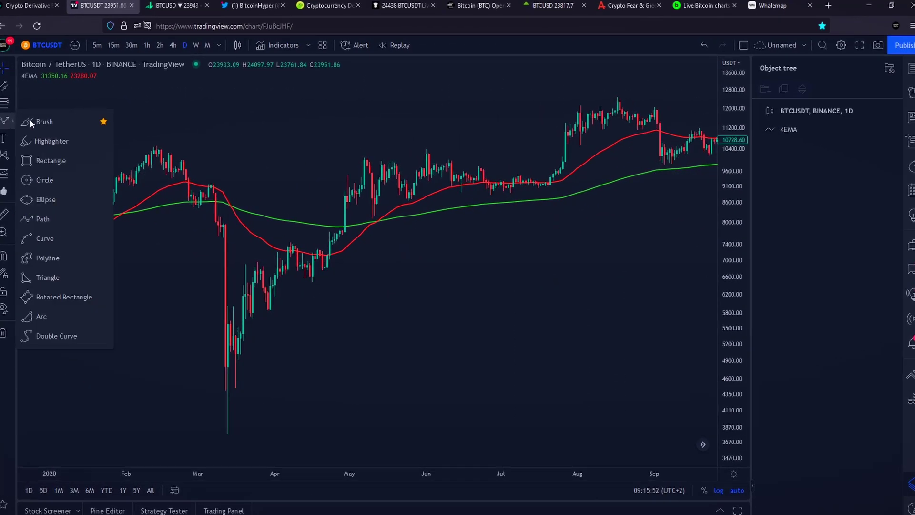
{"action": "left_click", "coordinate": [45, 121]}
{"action": "mouse_move", "coordinate": [361, 219]}
{"action": "left_mouse_down"}
{"action": "mouse_move", "coordinate": [663, 131]}
{"action": "mouse_move", "coordinate": [689, 65]}
{"action": "left_mouse_up"}
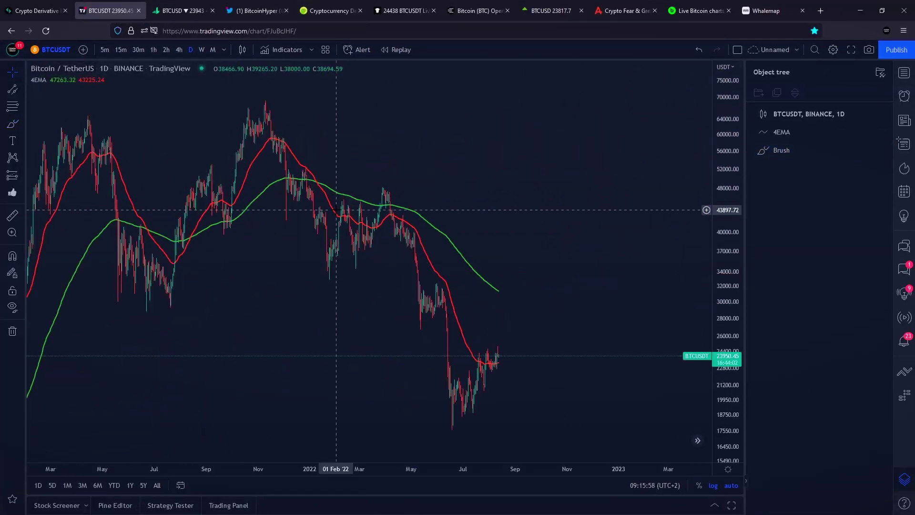
{"action": "left_click_drag", "start_coordinate": [205, 161], "coordinate": [194, 189]}
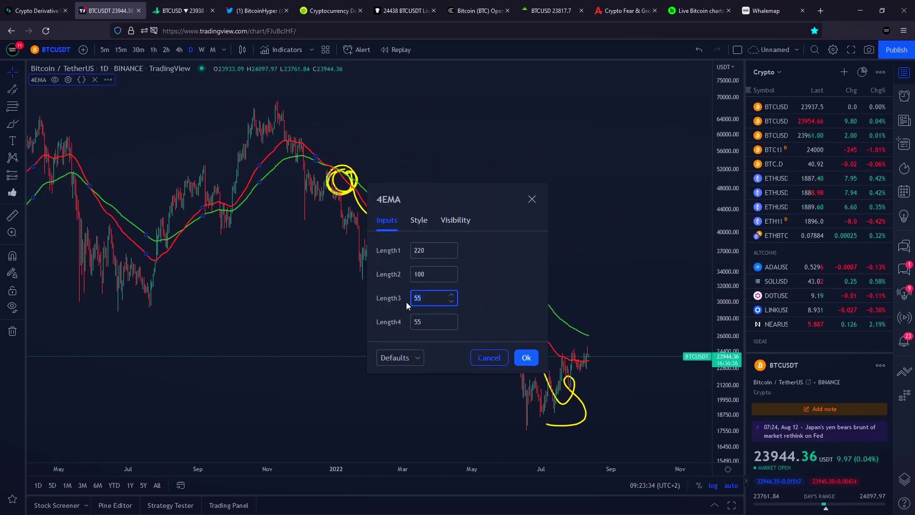
Apply the 4EMA lengths, then add the Simple EMA Cross strategy to the chart.
{"action": "left_click", "coordinate": [526, 358]}
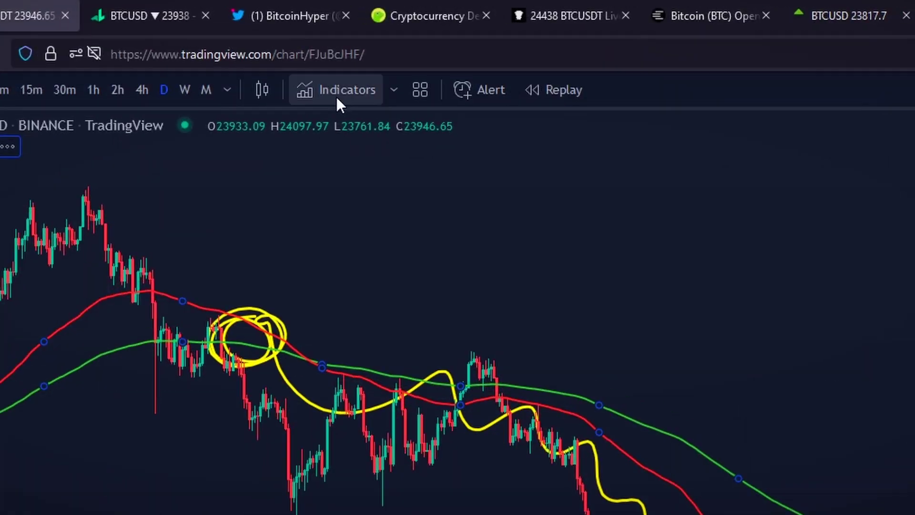
{"action": "left_click", "coordinate": [320, 92]}
{"action": "type", "text": "Simple"}
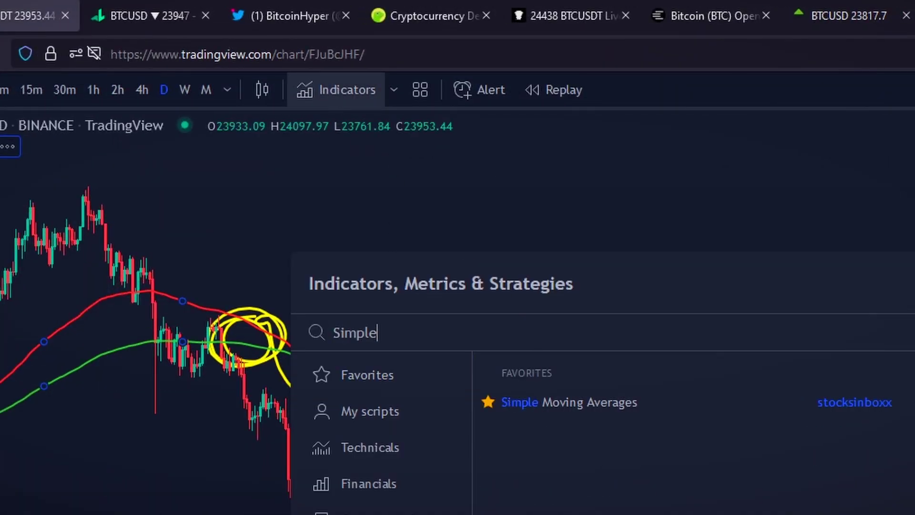
{"action": "type", "text": " EMA cross"}
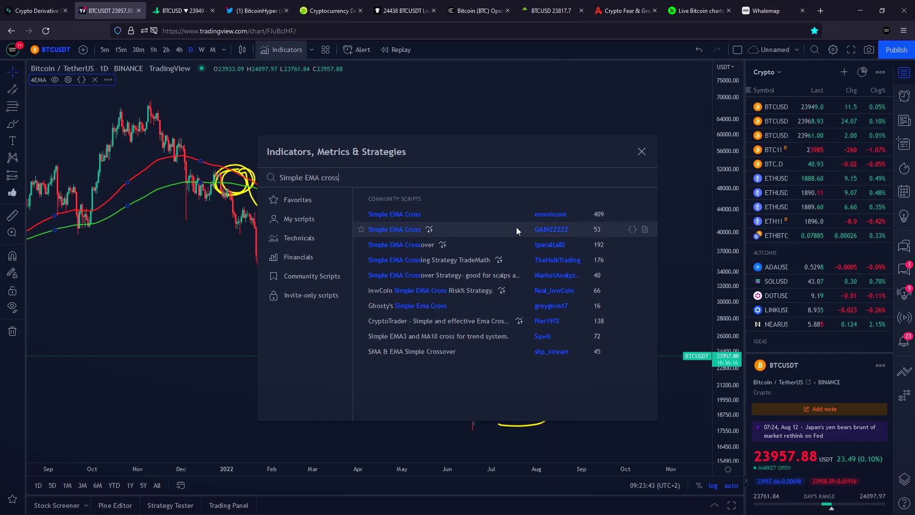
{"action": "left_click", "coordinate": [396, 230]}
{"action": "left_click", "coordinate": [642, 151]}
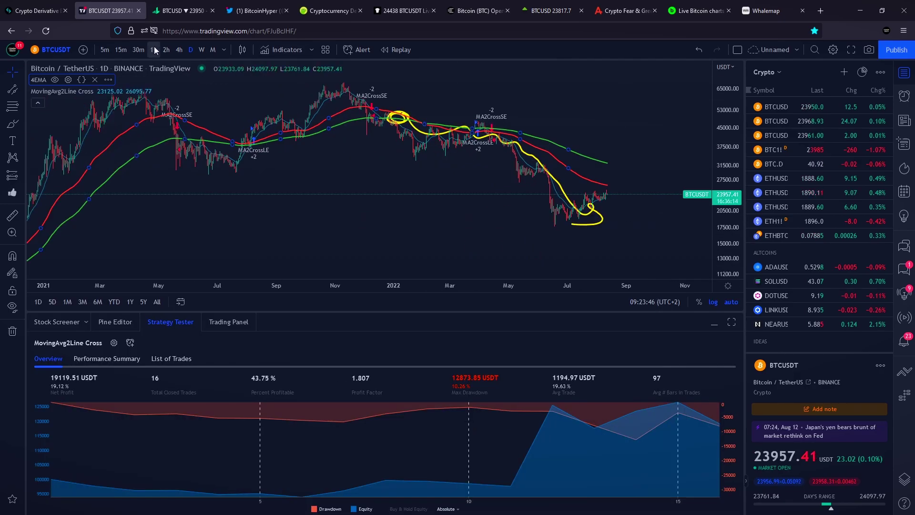
Switch the chart to 1 hour and set the strategy lengths to 21 and 100.
{"action": "left_click", "coordinate": [153, 50]}
{"action": "left_click", "coordinate": [115, 91]}
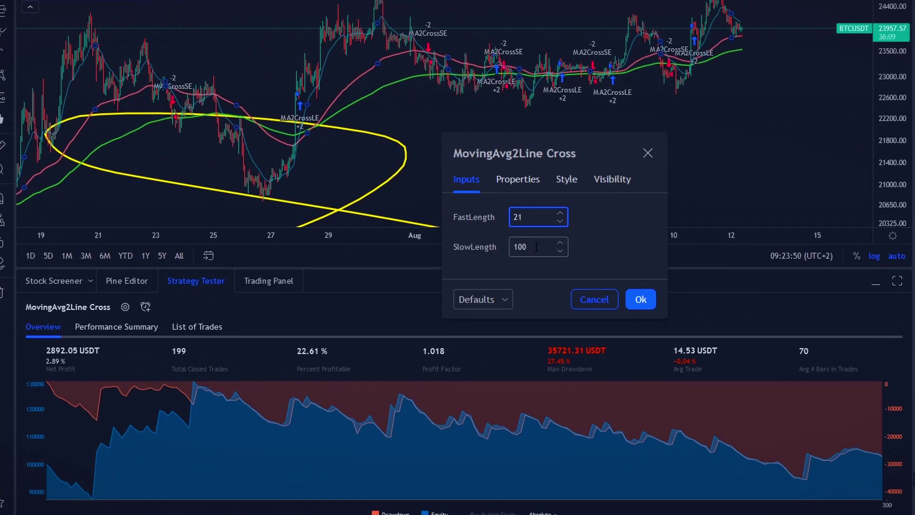
{"action": "left_click", "coordinate": [640, 300]}
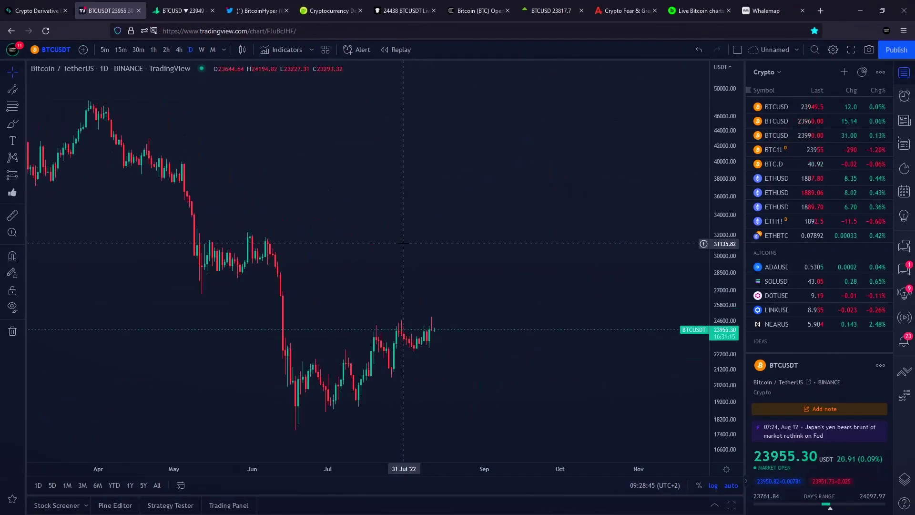
{"action": "scroll", "coordinate": [526, 219], "scroll_direction": "up", "scroll_amount": 5}
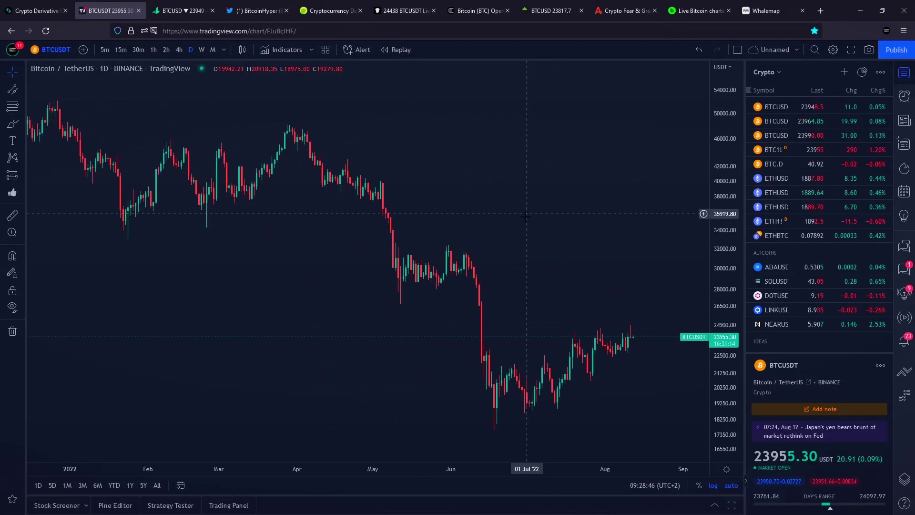
Trace a zigzag path over the swing lows and highs from mid-June to August.
{"action": "left_click", "coordinate": [22, 124]}
{"action": "left_click", "coordinate": [71, 216]}
{"action": "left_click", "coordinate": [238, 432]}
{"action": "left_click", "coordinate": [281, 316]}
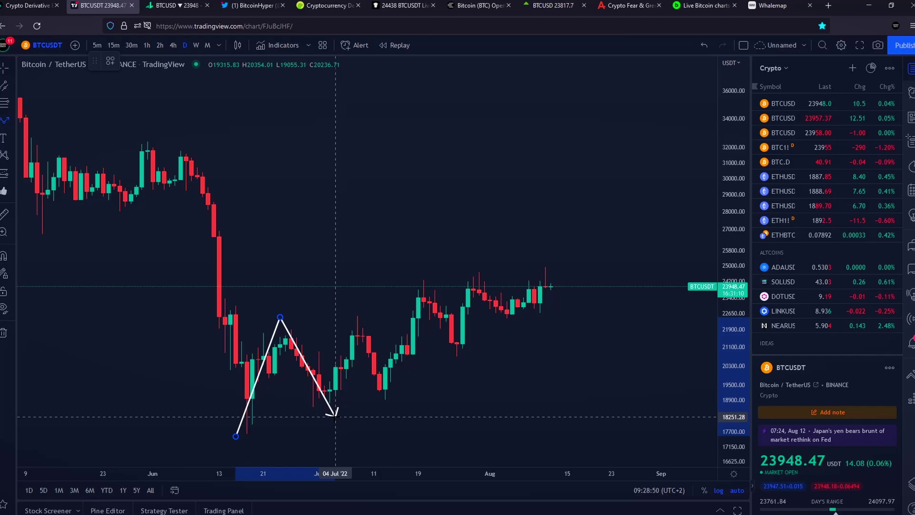
{"action": "left_click", "coordinate": [336, 417]}
{"action": "left_click", "coordinate": [364, 318]}
{"action": "left_click", "coordinate": [407, 408]}
{"action": "left_click", "coordinate": [436, 276]}
{"action": "left_click", "coordinate": [464, 362]}
{"action": "left_click", "coordinate": [480, 266]}
{"action": "left_click", "coordinate": [542, 324]}
{"action": "double_click", "coordinate": [547, 258]}
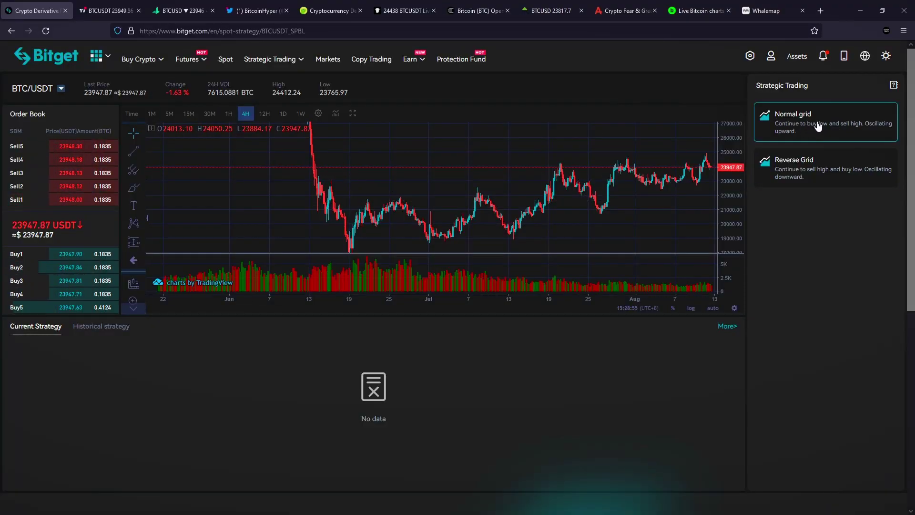
Open BNB's CoinMarketCap page and view its 1M, 7D and YTD price charts.
{"action": "left_click", "coordinate": [329, 11]}
{"action": "scroll", "coordinate": [674, 163], "scroll_direction": "down", "scroll_amount": 6}
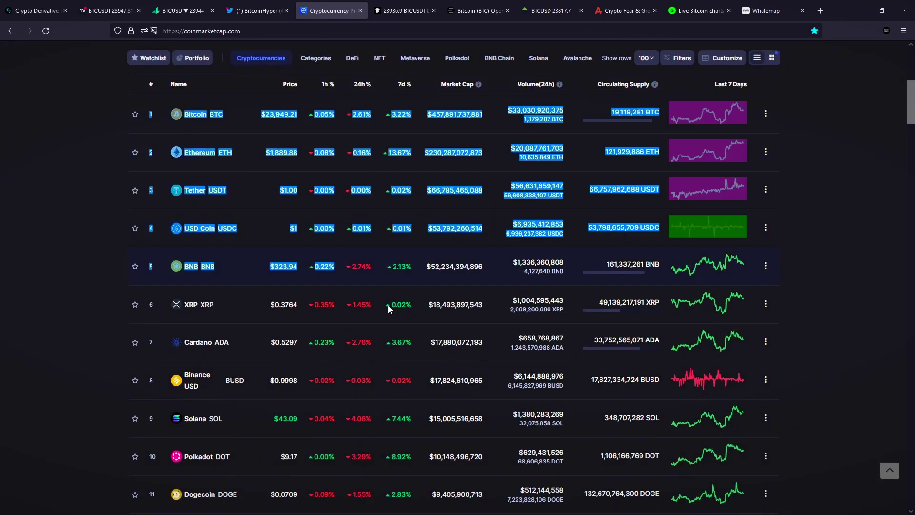
{"action": "left_click", "coordinate": [186, 266]}
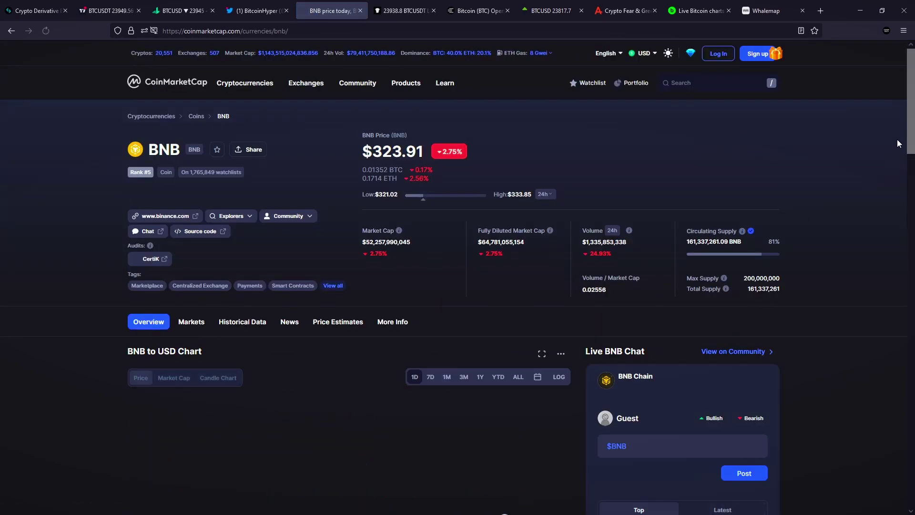
{"action": "scroll", "coordinate": [185, 268], "scroll_direction": "down", "scroll_amount": 4}
{"action": "left_click", "coordinate": [460, 188]}
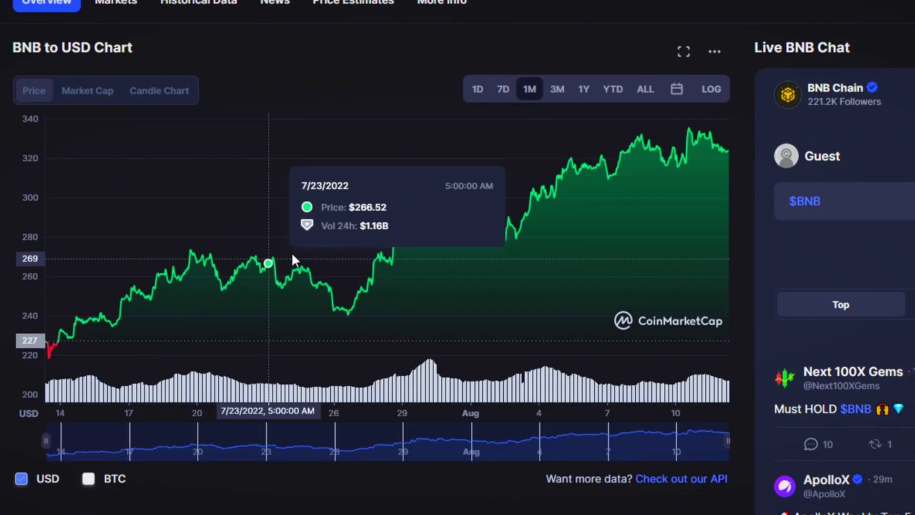
{"action": "left_click", "coordinate": [503, 89]}
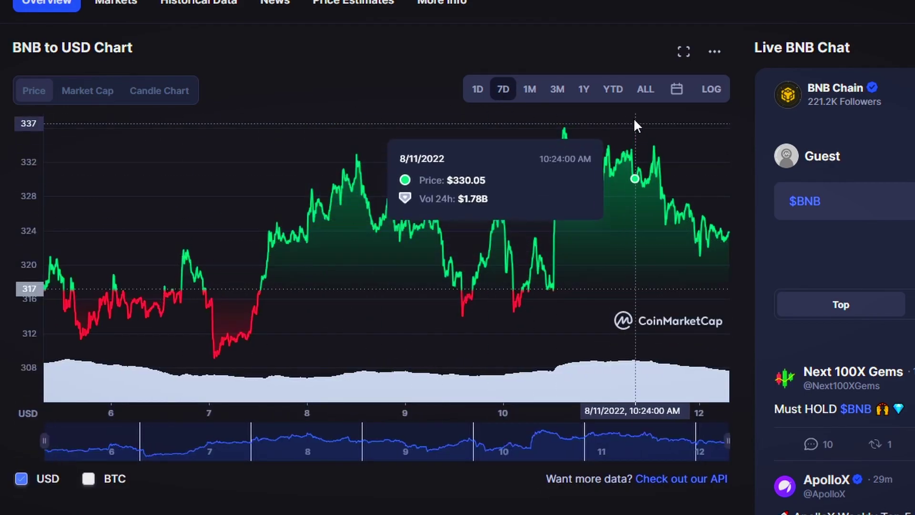
{"action": "left_click", "coordinate": [613, 89]}
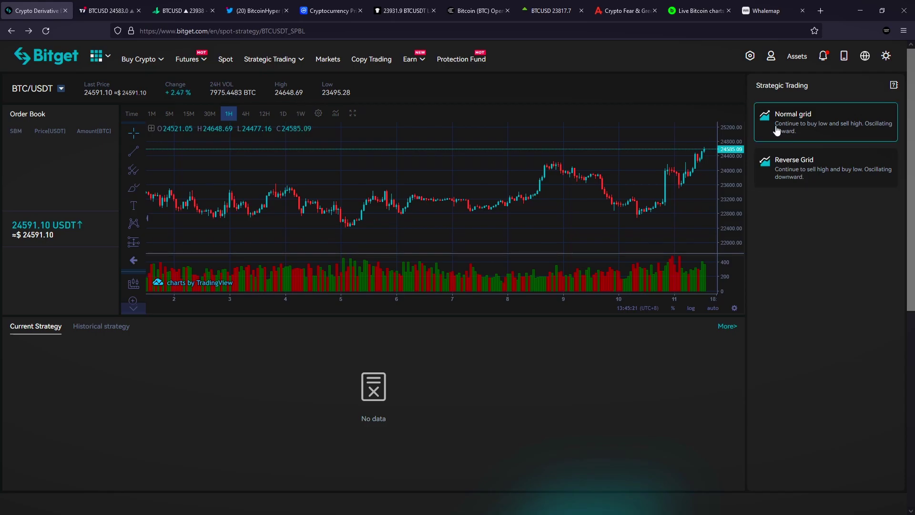
Open the normal grid setup and view Manual creation with its trigger, take-profit and stop-loss fields.
{"action": "left_click", "coordinate": [804, 127]}
{"action": "left_click_drag", "start_coordinate": [776, 114], "coordinate": [806, 114]}
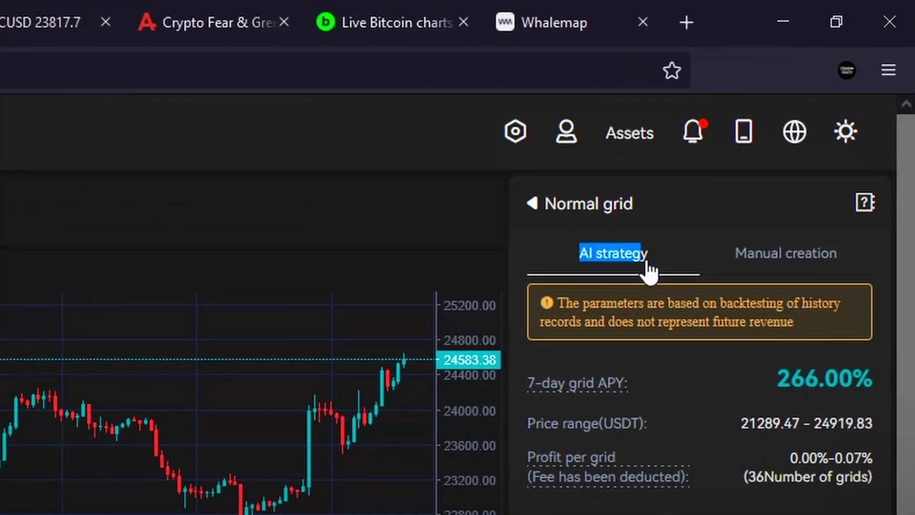
{"action": "left_click", "coordinate": [808, 253]}
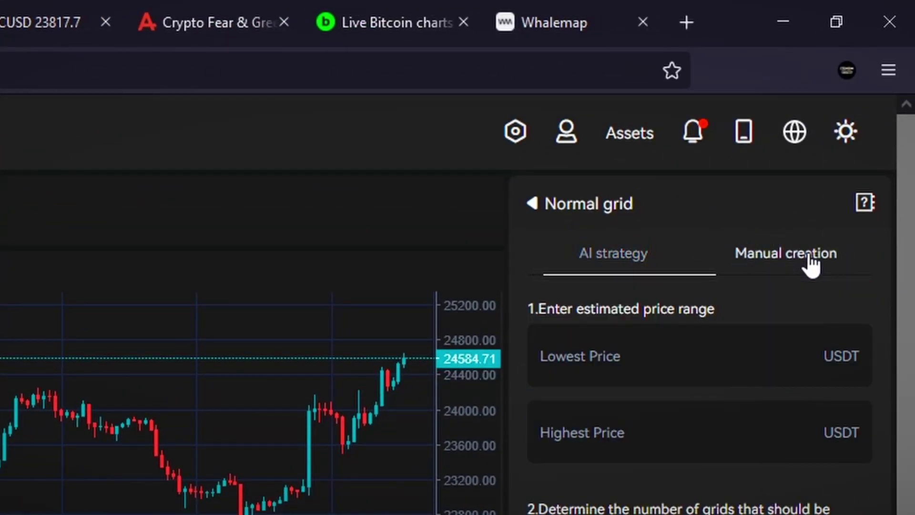
{"action": "left_click", "coordinate": [787, 384]}
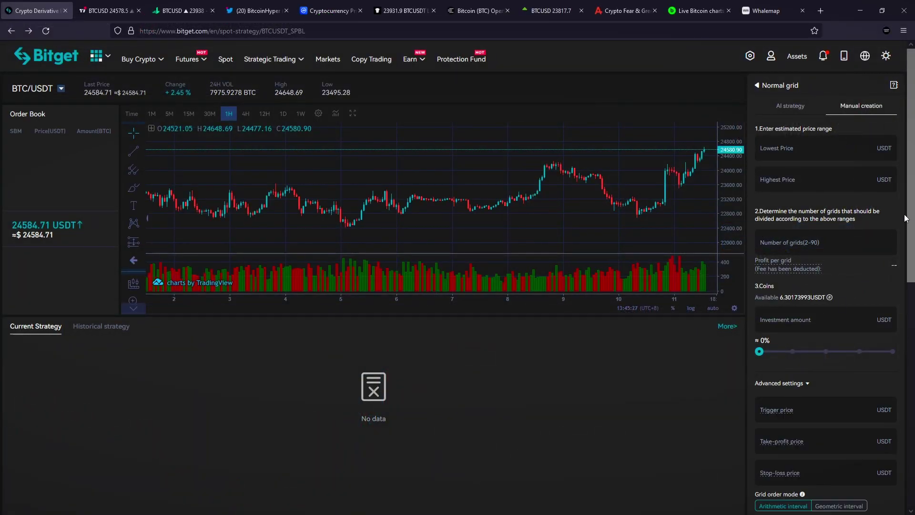
{"action": "scroll", "coordinate": [904, 317], "scroll_direction": "down", "scroll_amount": 5}
{"action": "scroll", "coordinate": [903, 316], "scroll_direction": "up", "scroll_amount": 5}
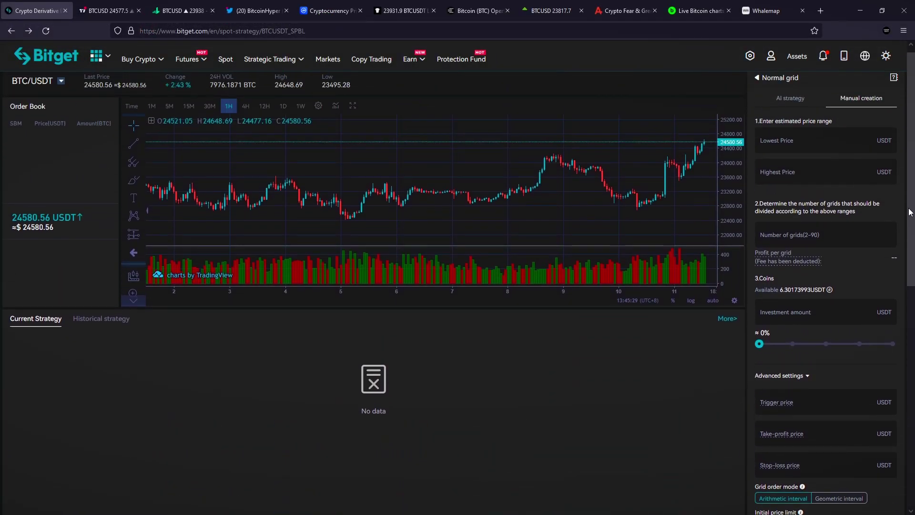
Return to AI strategy and set the investment to 73.93% of available USDT.
{"action": "left_click_drag", "start_coordinate": [799, 106], "coordinate": [779, 108]}
{"action": "left_click", "coordinate": [596, 253]}
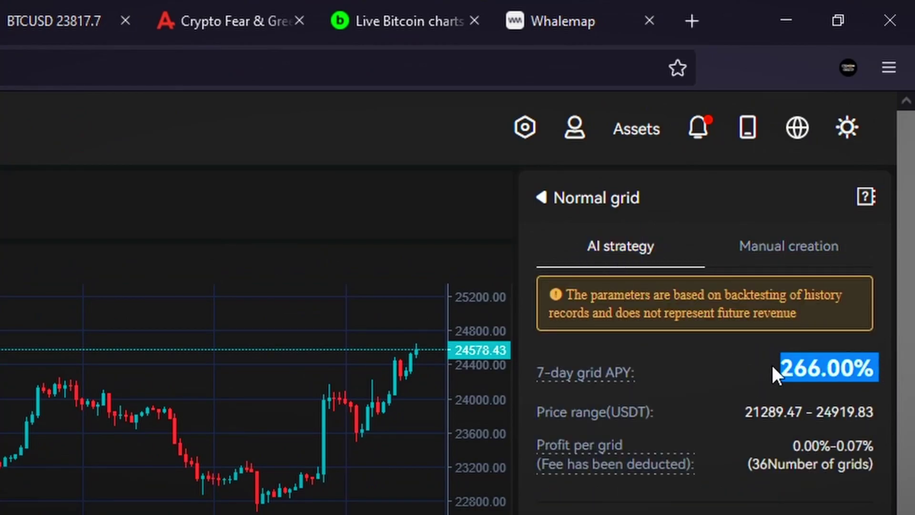
{"action": "left_click_drag", "start_coordinate": [680, 368], "coordinate": [547, 373]}
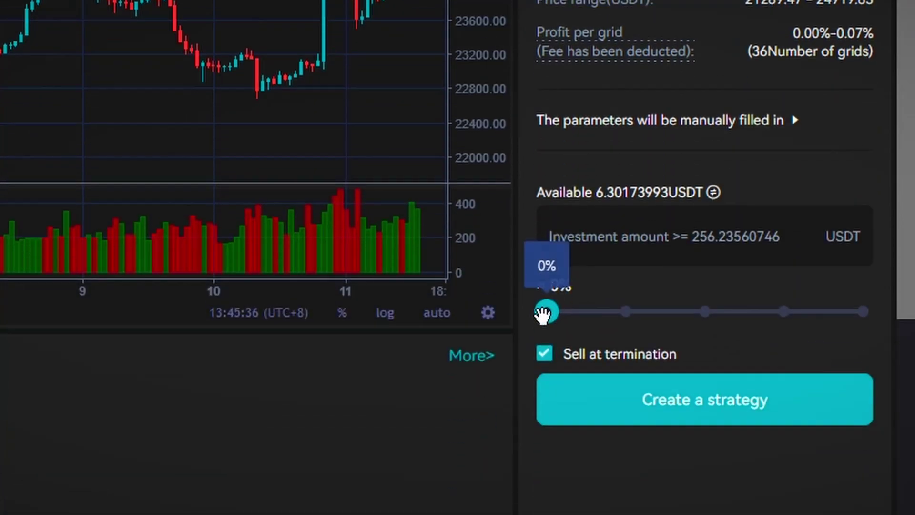
{"action": "left_click_drag", "start_coordinate": [544, 311], "coordinate": [780, 312]}
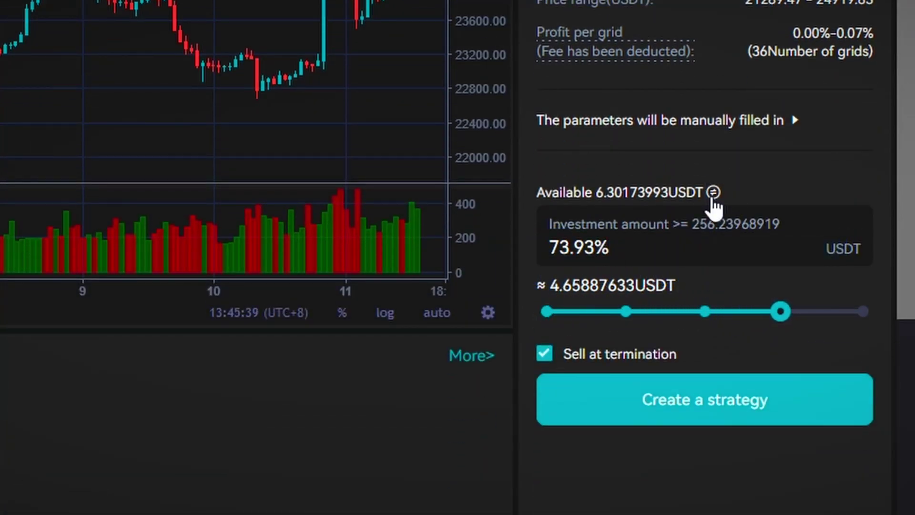
Open and close the funds Transfer form, then review the suggested price range.
{"action": "left_click", "coordinate": [713, 195]}
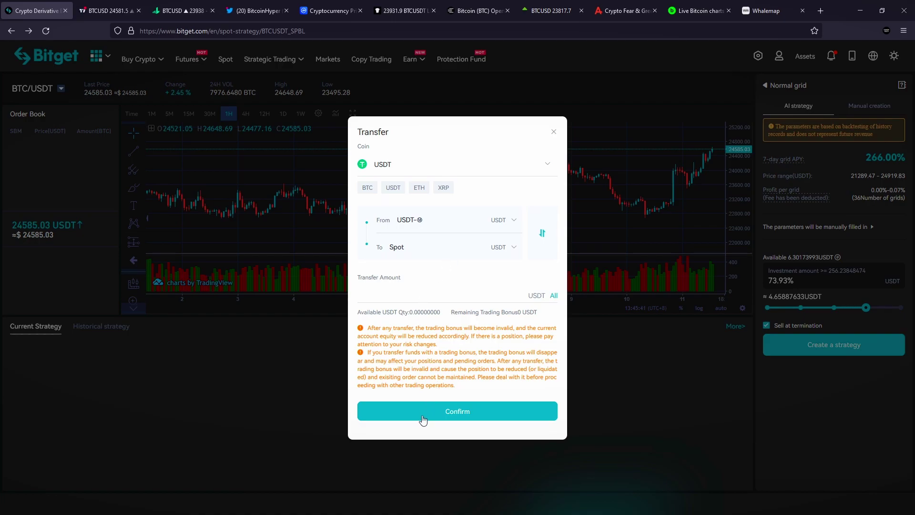
{"action": "left_click", "coordinate": [553, 133]}
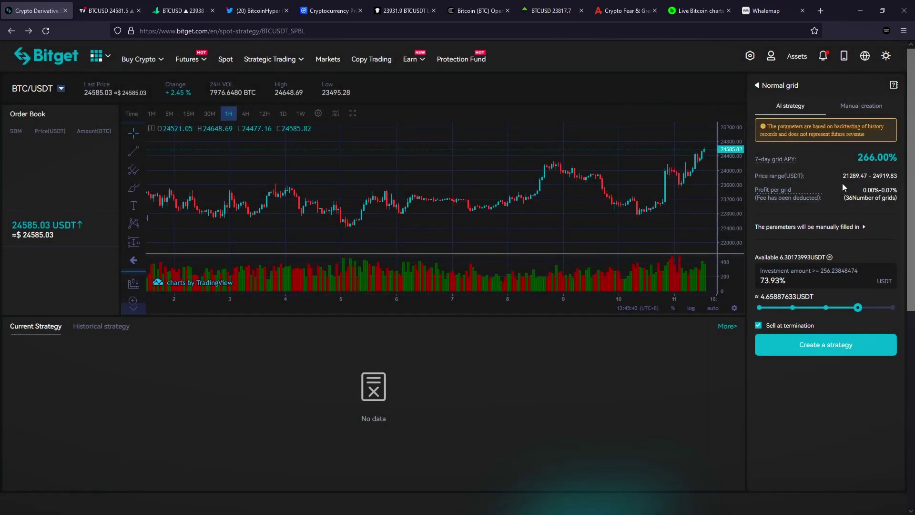
{"action": "left_click_drag", "start_coordinate": [860, 175], "coordinate": [897, 175]}
{"action": "left_click_drag", "start_coordinate": [809, 177], "coordinate": [764, 175]}
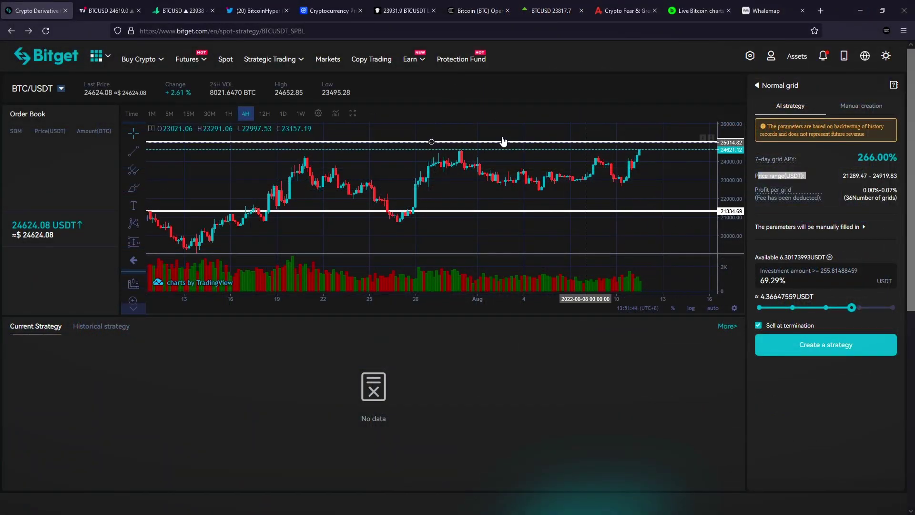
Sketch yellow loops over the price swings and raise the investment to 86.43%.
{"action": "left_click", "coordinate": [135, 191]}
{"action": "left_click_drag", "start_coordinate": [413, 209], "coordinate": [534, 142]}
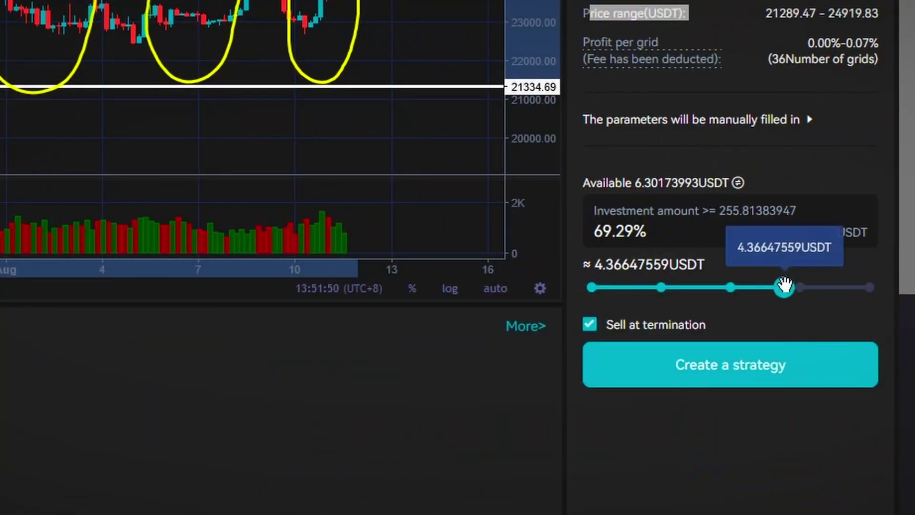
{"action": "left_click_drag", "start_coordinate": [914, 476], "coordinate": [914, 468]}
{"action": "left_click_drag", "start_coordinate": [673, 280], "coordinate": [832, 287]}
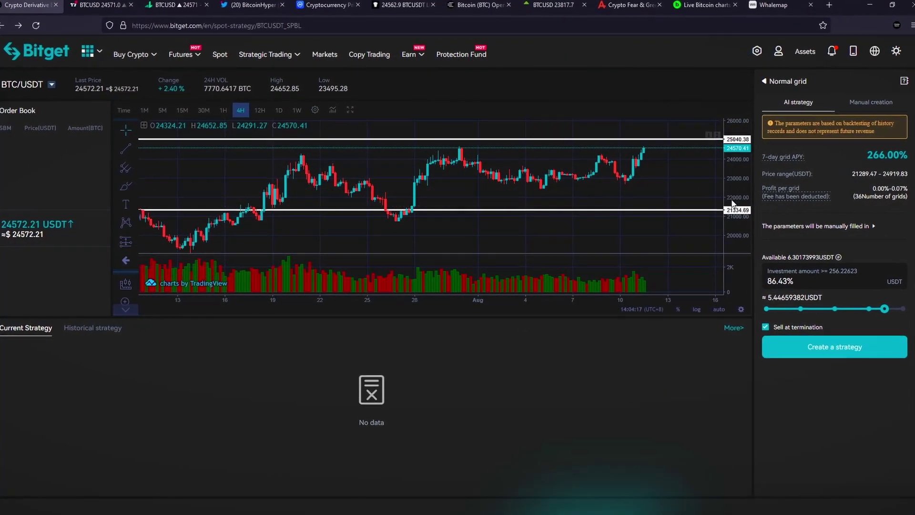
Adjust the upper range line and draw yellow freehand curves tracing the price swings.
{"action": "left_click", "coordinate": [417, 139]}
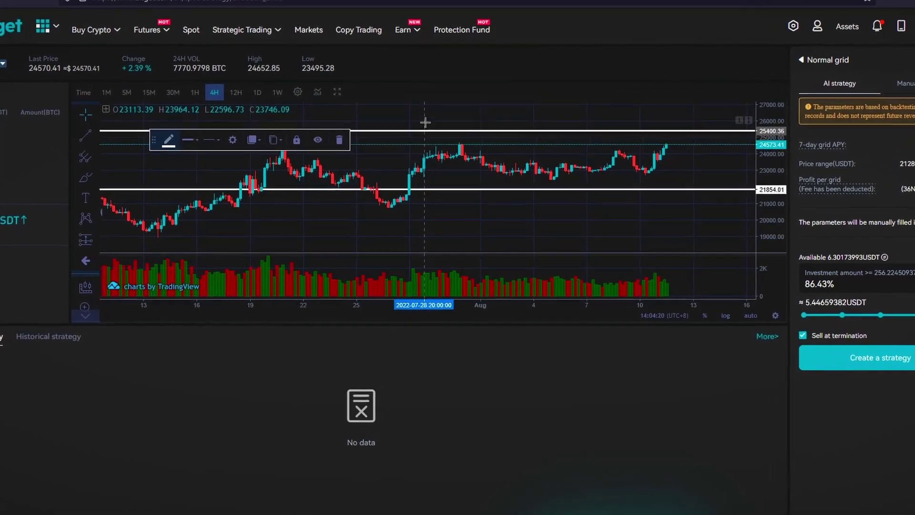
{"action": "left_click", "coordinate": [85, 178]}
{"action": "scroll", "coordinate": [286, 214], "scroll_direction": "down", "scroll_amount": 3}
{"action": "left_click_drag", "start_coordinate": [202, 242], "coordinate": [618, 241]}
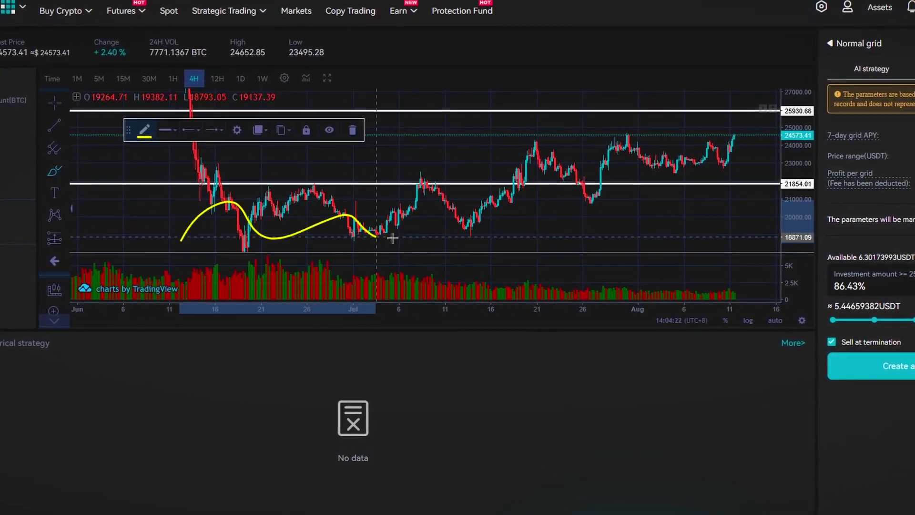
{"action": "mouse_move", "coordinate": [431, 147]}
{"action": "left_mouse_down"}
{"action": "mouse_move", "coordinate": [447, 139]}
{"action": "mouse_move", "coordinate": [561, 141]}
{"action": "left_mouse_up"}
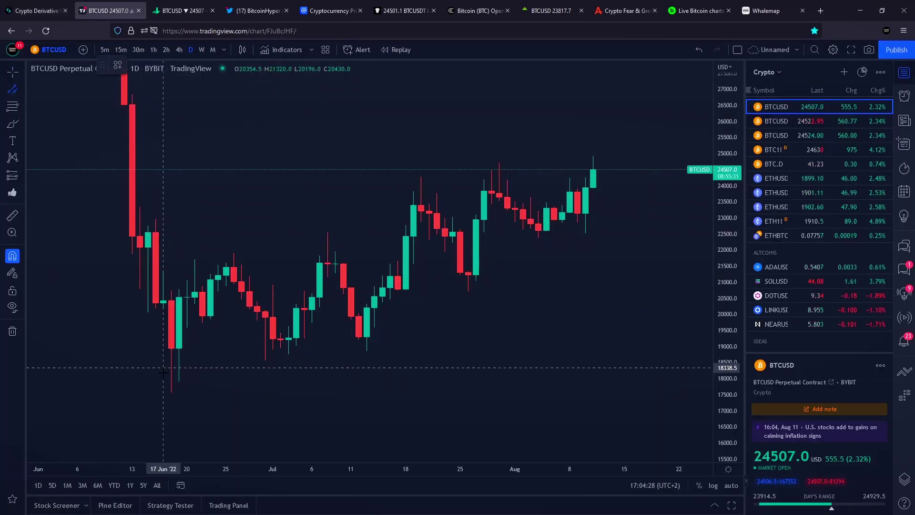
Add a second green line near 25500 and draw yellow strokes along both green lines.
{"action": "left_click_drag", "start_coordinate": [281, 390], "coordinate": [247, 138]}
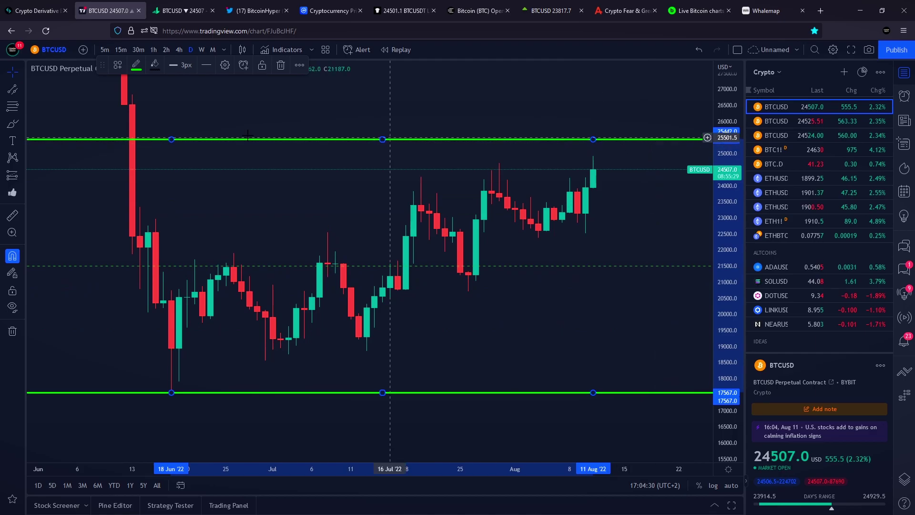
{"action": "key", "text": "Escape"}
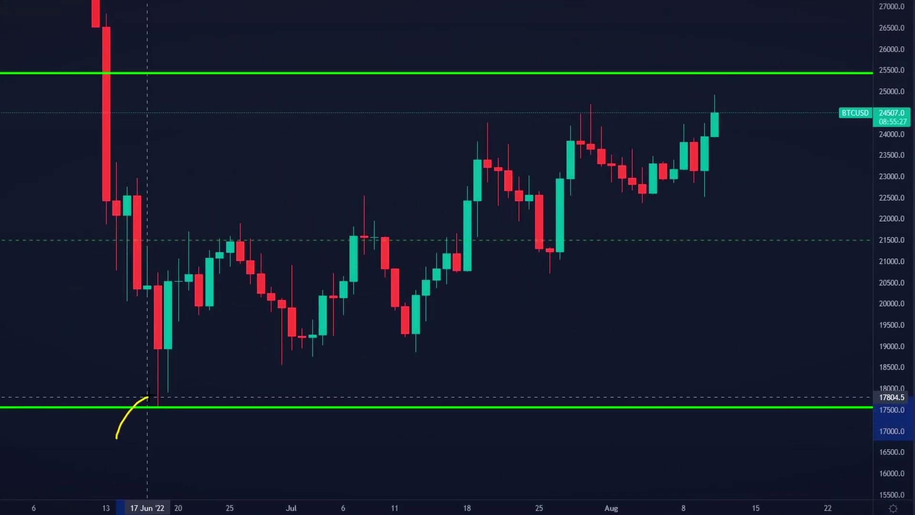
{"action": "left_click_drag", "start_coordinate": [319, 426], "coordinate": [691, 407]}
{"action": "mouse_move", "coordinate": [143, 96]}
{"action": "left_mouse_down"}
{"action": "mouse_move", "coordinate": [465, 64]}
{"action": "mouse_move", "coordinate": [766, 83]}
{"action": "left_mouse_up"}
{"action": "scroll", "coordinate": [767, 84], "scroll_direction": "down", "scroll_amount": 3}
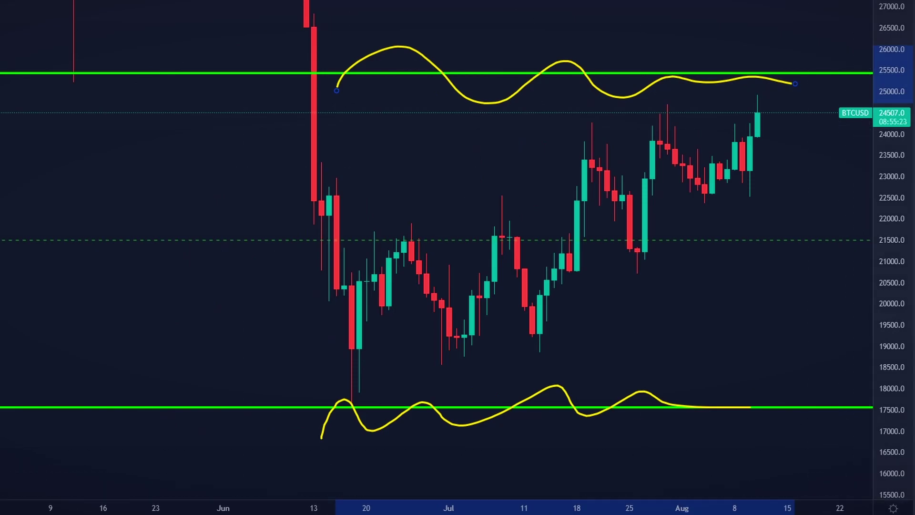
Pan back to the late-2021 range and sketch a yellow curve near the lower line.
{"action": "left_click_drag", "start_coordinate": [515, 157], "coordinate": [497, 271]}
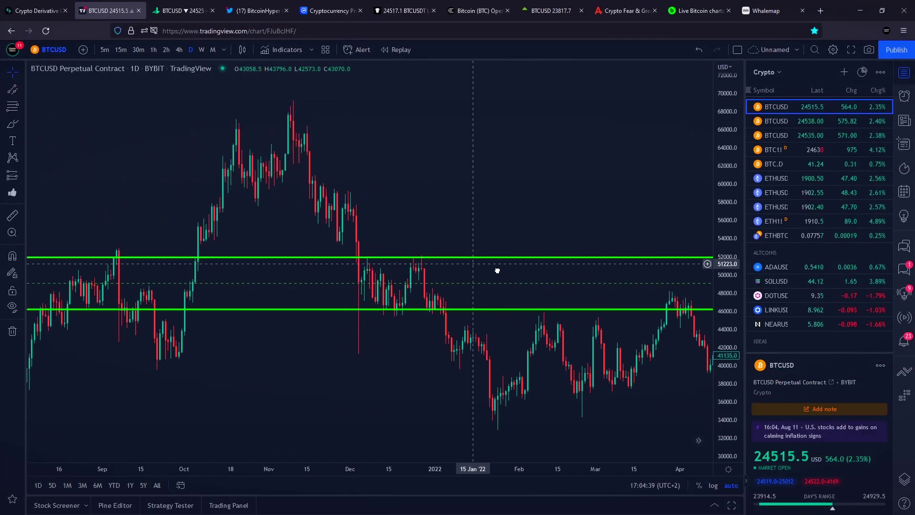
{"action": "scroll", "coordinate": [497, 271], "scroll_direction": "up", "scroll_amount": 5}
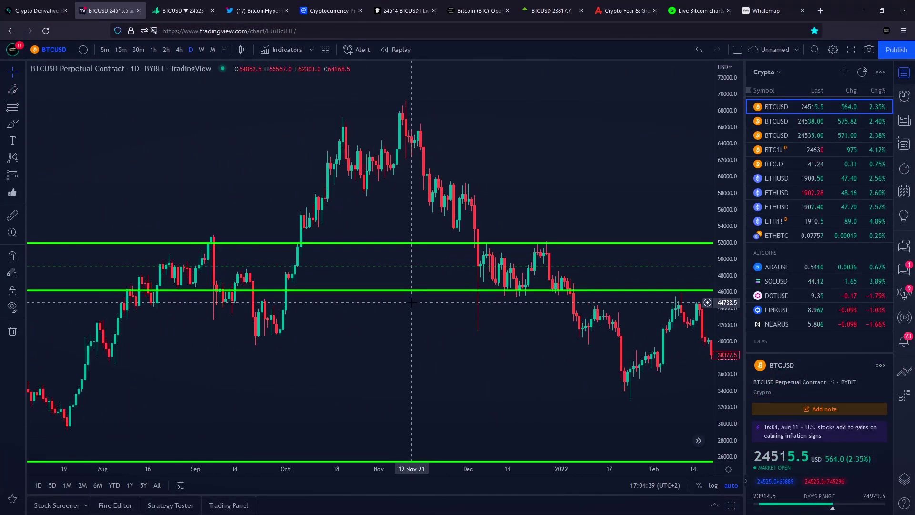
{"action": "left_click_drag", "start_coordinate": [697, 272], "coordinate": [571, 141]}
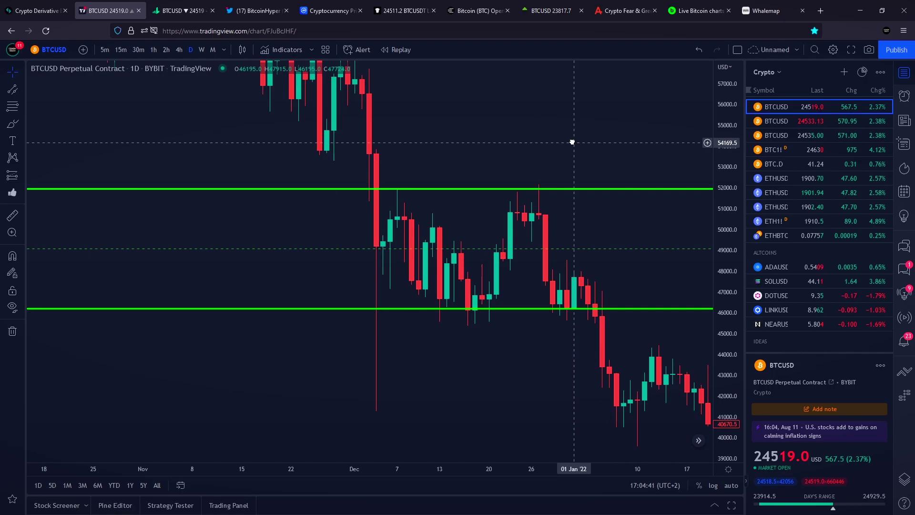
{"action": "left_click", "coordinate": [10, 125]}
{"action": "left_click_drag", "start_coordinate": [455, 291], "coordinate": [404, 280]}
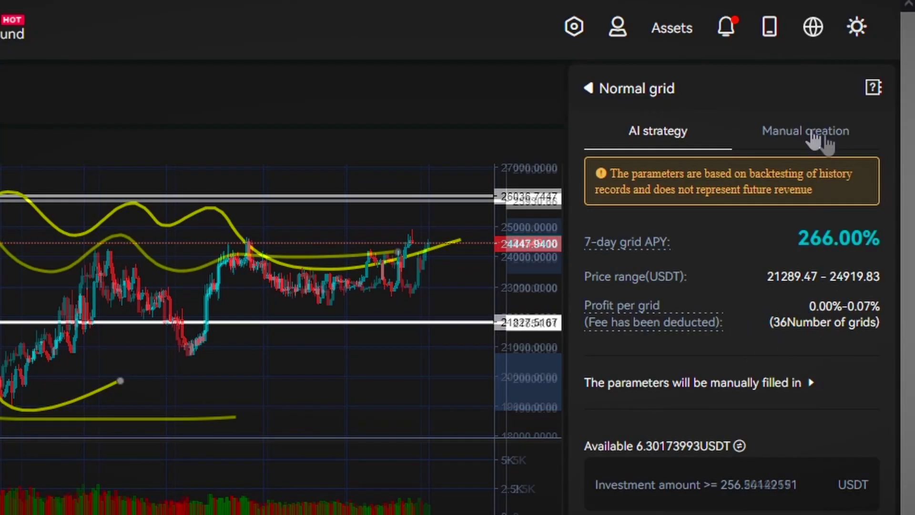
In Manual creation, set the lowest price to 17500 and highest to 25000 USDT.
{"action": "left_click", "coordinate": [816, 139]}
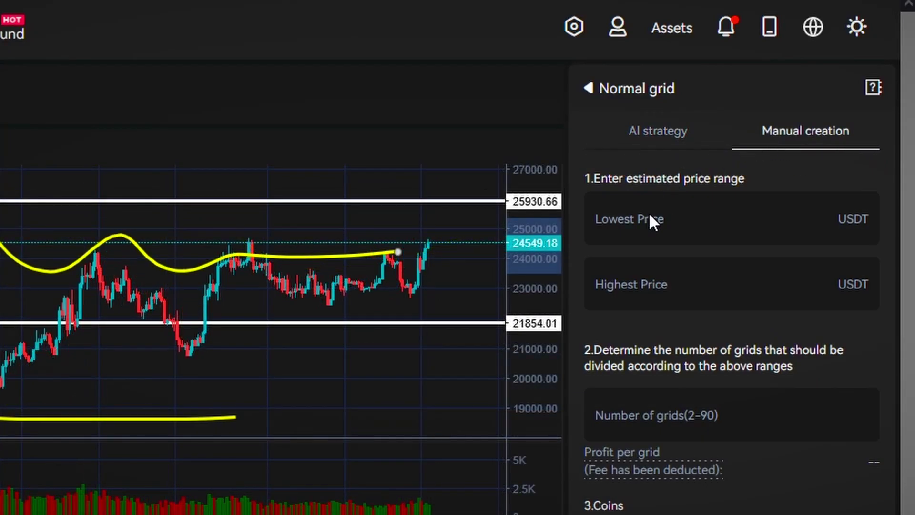
{"action": "left_click", "coordinate": [635, 229]}
{"action": "type", "text": "17500"}
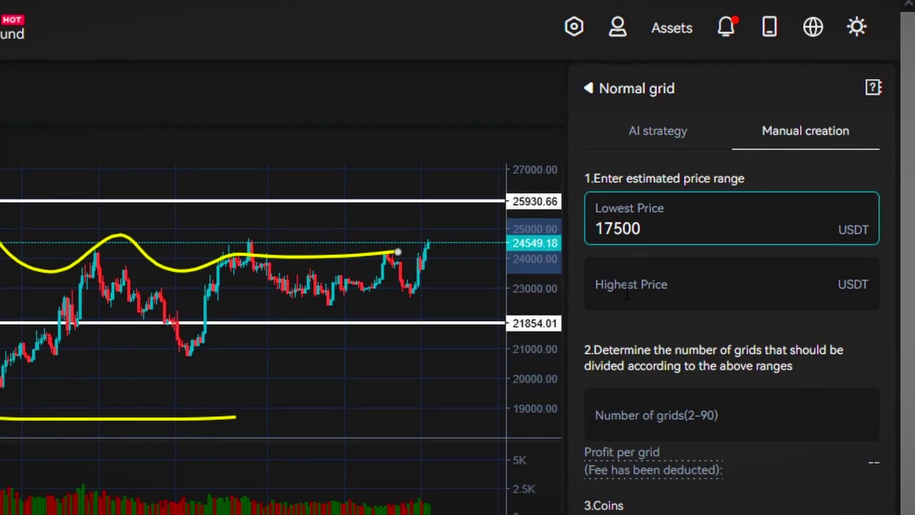
{"action": "left_click", "coordinate": [627, 293]}
{"action": "type", "text": "25000"}
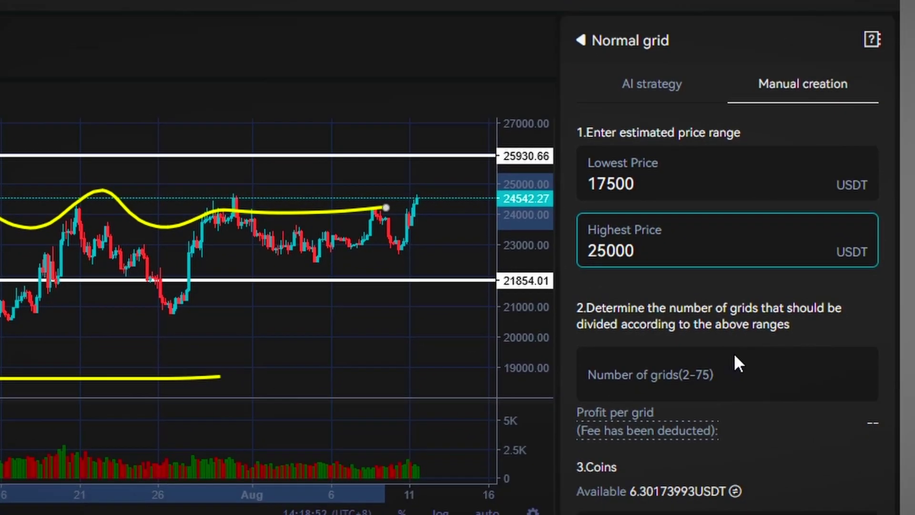
Try 60 and 65 grids against the profit per grid, then settle on 75 grids.
{"action": "left_click", "coordinate": [734, 356]}
{"action": "type", "text": "60"}
{"action": "double_click", "coordinate": [636, 368]}
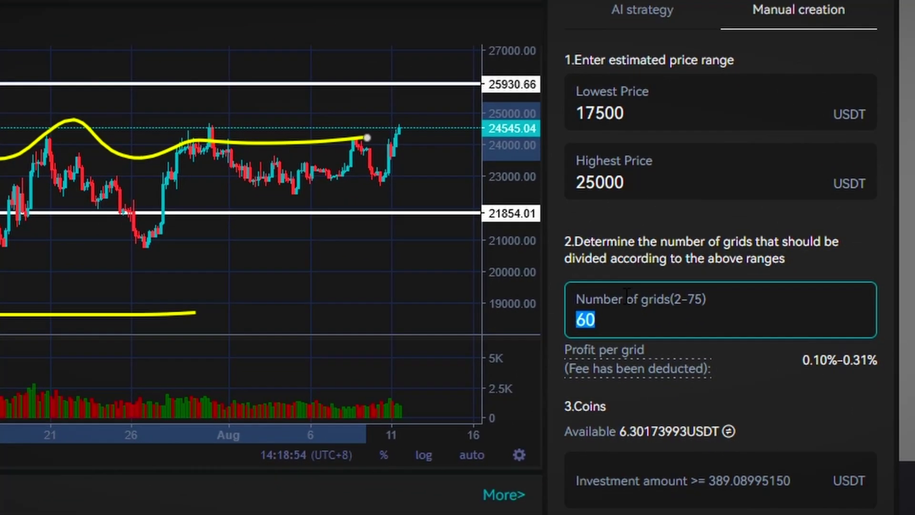
{"action": "left_click_drag", "start_coordinate": [557, 352], "coordinate": [652, 358]}
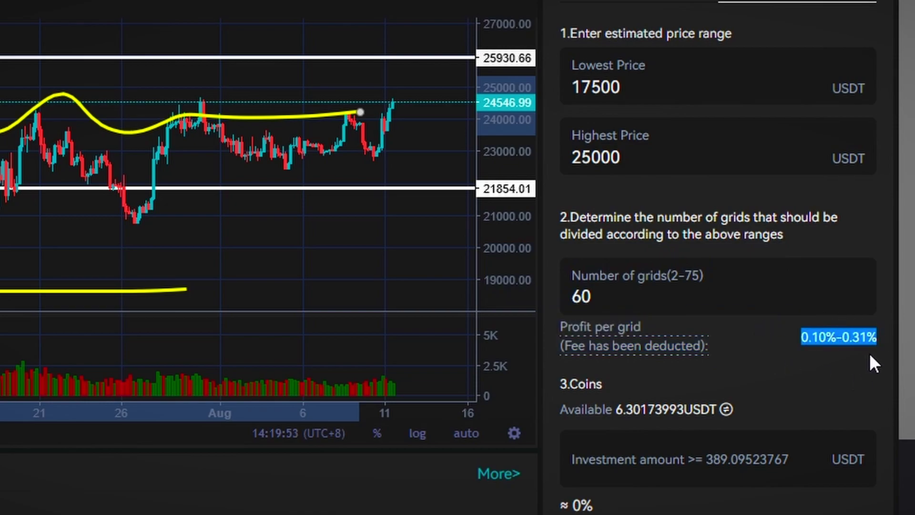
{"action": "double_click", "coordinate": [848, 305]}
{"action": "type", "text": "65"}
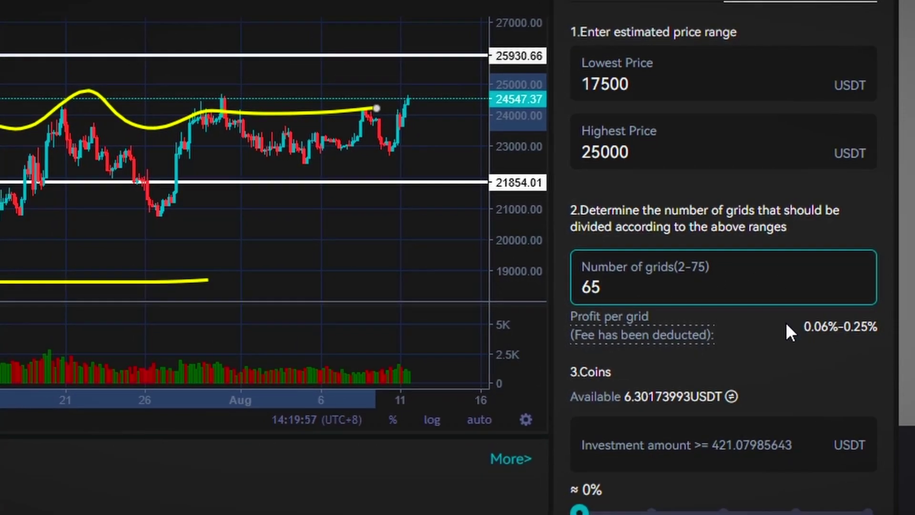
{"action": "left_click_drag", "start_coordinate": [786, 321], "coordinate": [884, 330]}
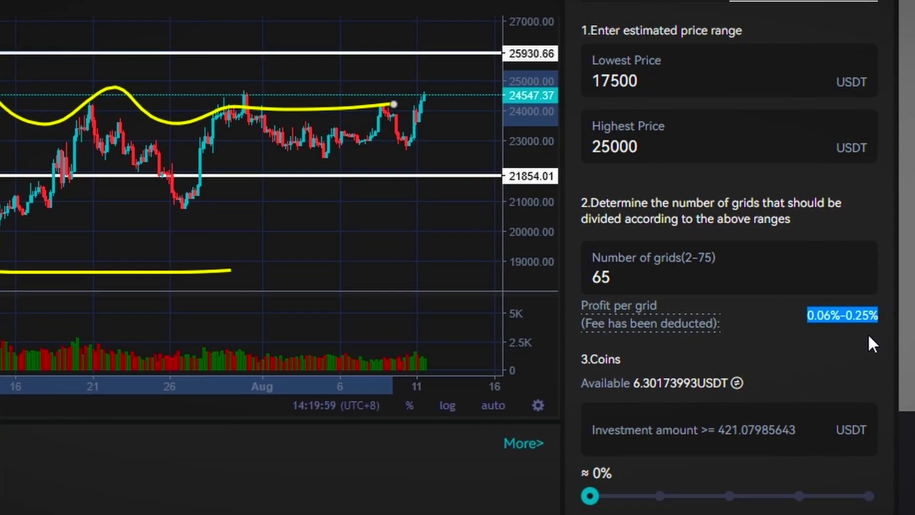
{"action": "double_click", "coordinate": [789, 286]}
{"action": "type", "text": "75"}
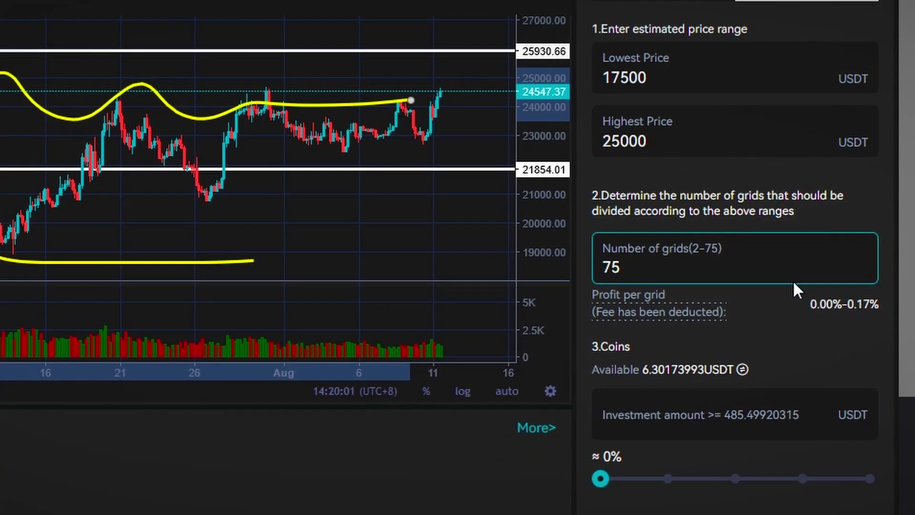
{"action": "left_click_drag", "start_coordinate": [878, 305], "coordinate": [810, 305]}
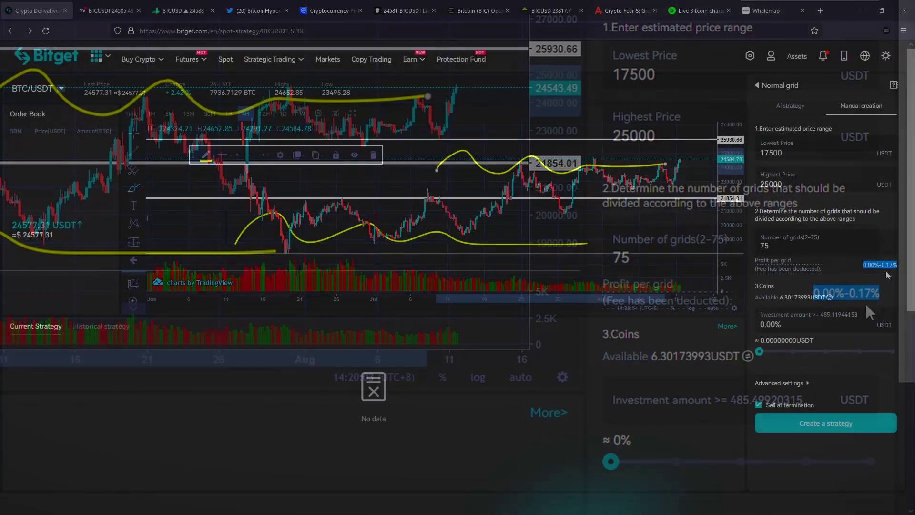
Open and close the Transfer form, then expand Advanced settings to see grid order mode options.
{"action": "mouse_move", "coordinate": [759, 352]}
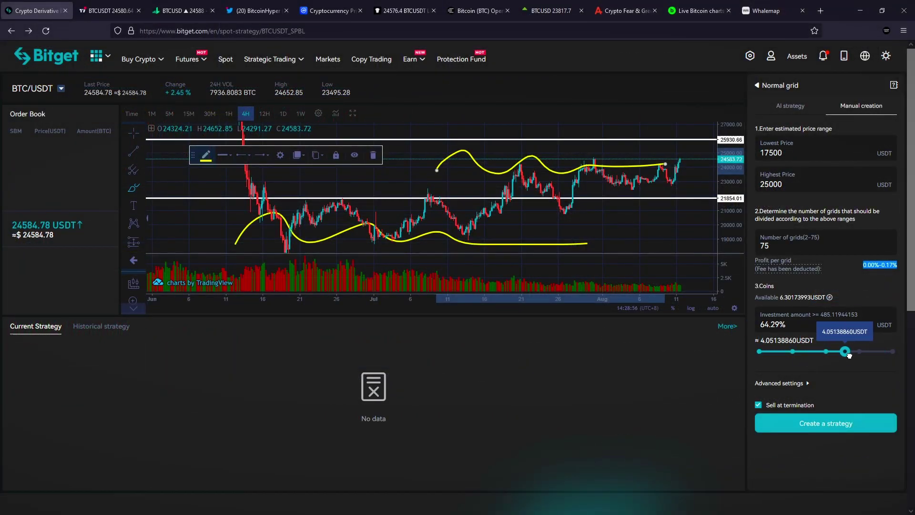
{"action": "left_click", "coordinate": [830, 298]}
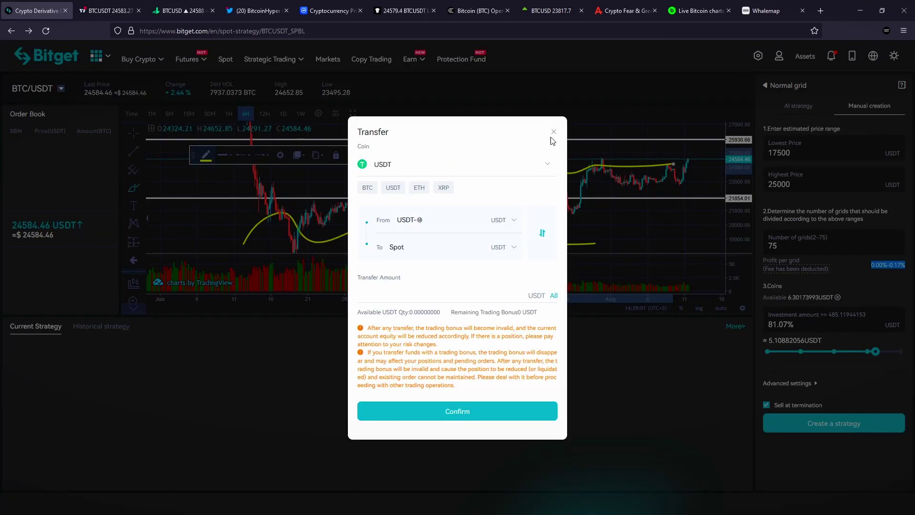
{"action": "left_click", "coordinate": [553, 132]}
{"action": "scroll", "coordinate": [753, 298], "scroll_direction": "down", "scroll_amount": 3}
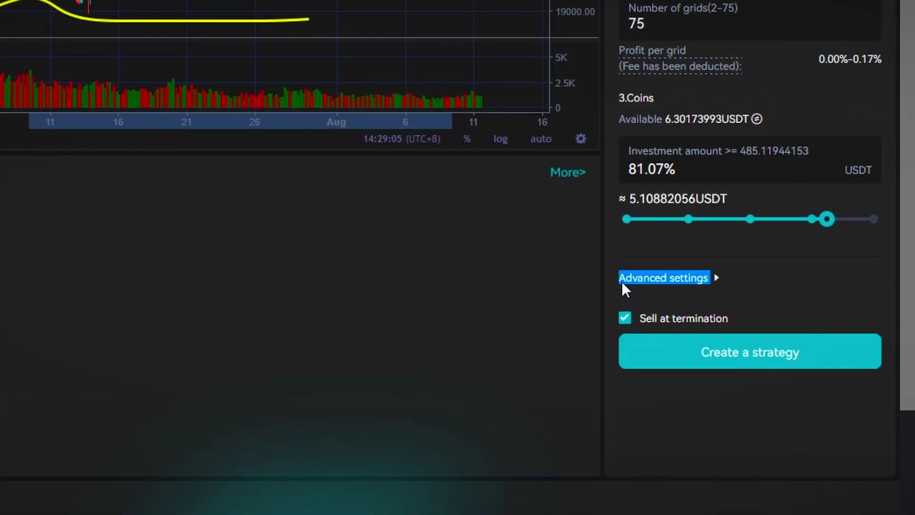
{"action": "left_click", "coordinate": [705, 281]}
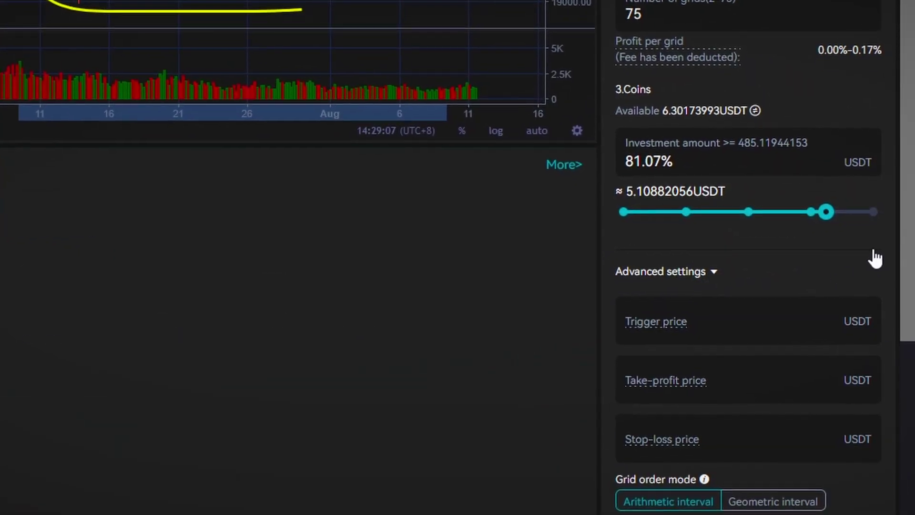
{"action": "scroll", "coordinate": [902, 276], "scroll_direction": "down", "scroll_amount": 5}
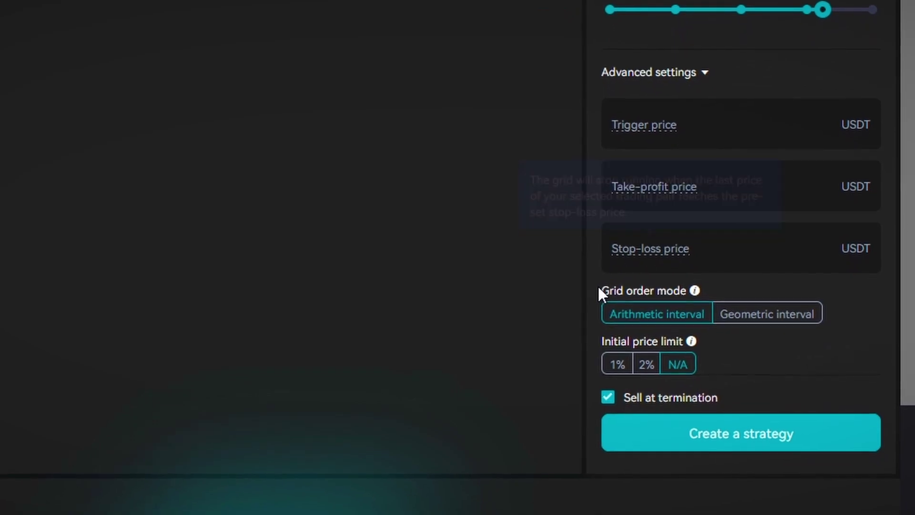
{"action": "left_click_drag", "start_coordinate": [604, 297], "coordinate": [689, 297]}
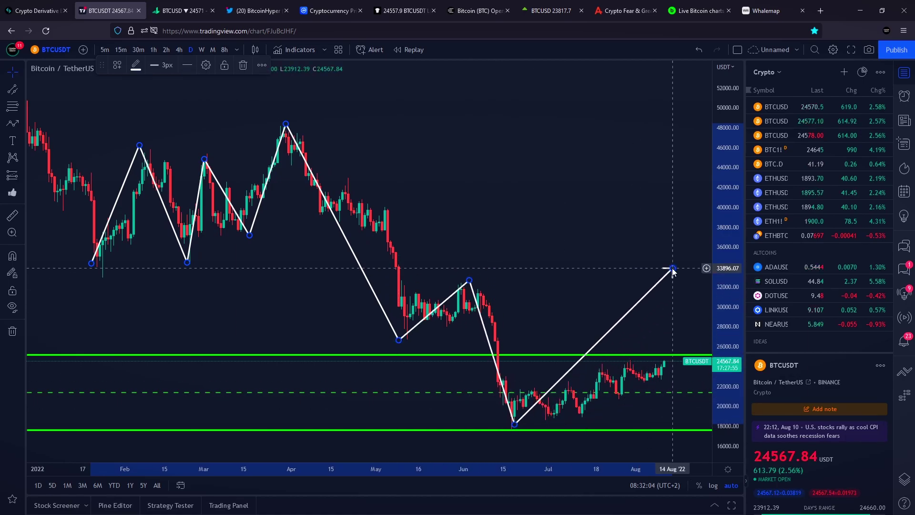
Back on Bitget, open the normal grid's manual setup and scroll through its fields.
{"action": "left_click", "coordinate": [21, 6]}
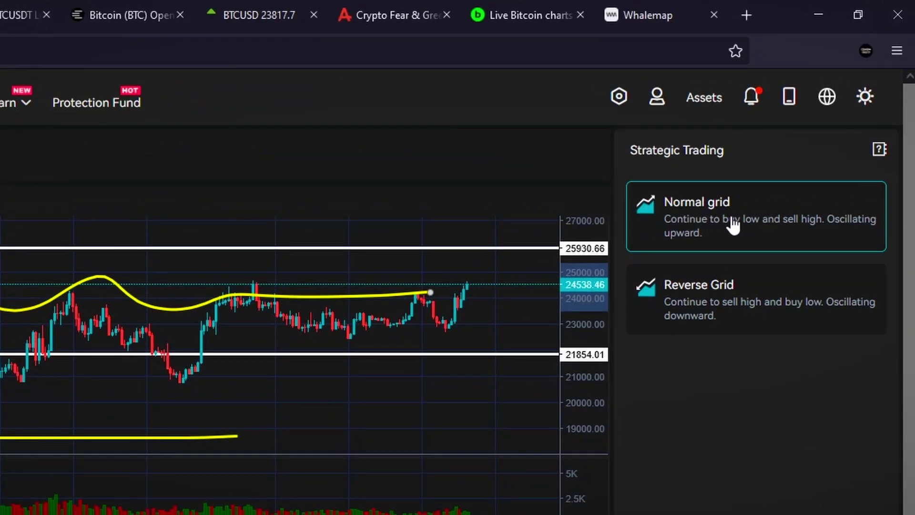
{"action": "left_click", "coordinate": [732, 225]}
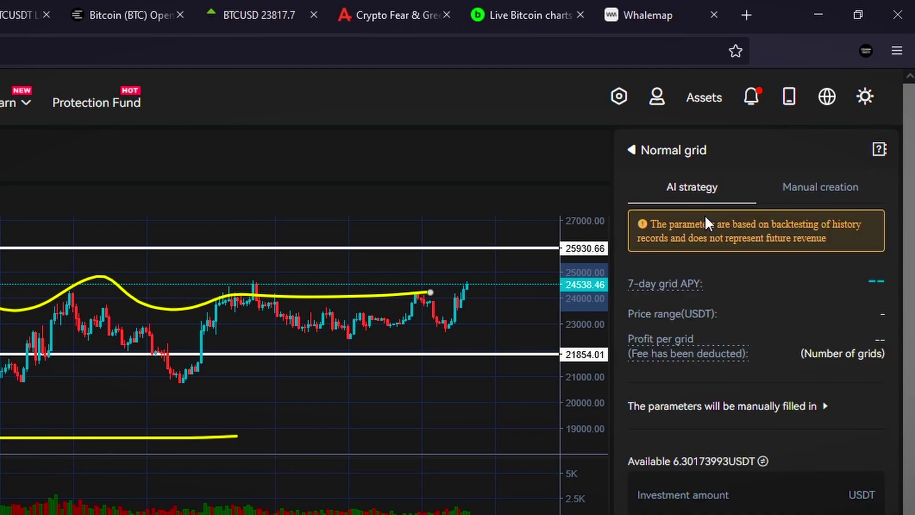
{"action": "left_click", "coordinate": [789, 195]}
{"action": "scroll", "coordinate": [837, 216], "scroll_direction": "down", "scroll_amount": 1}
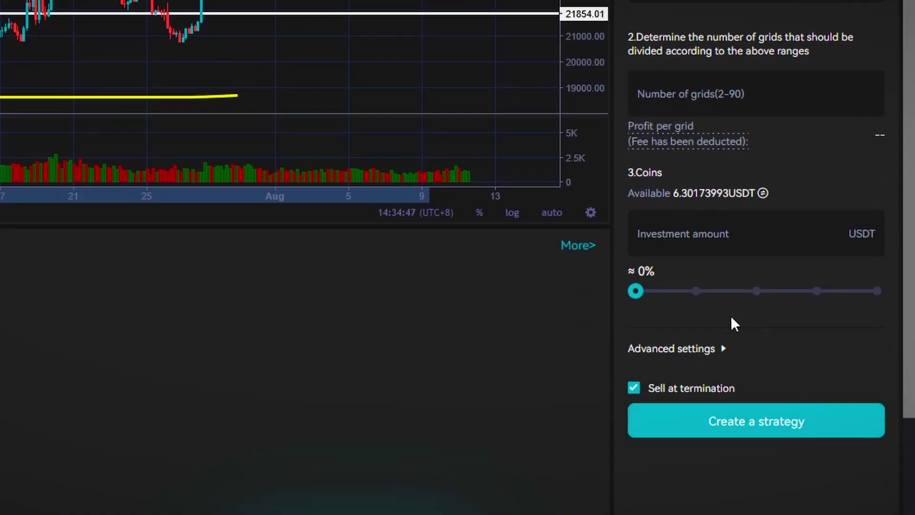
{"action": "scroll", "coordinate": [908, 242], "scroll_direction": "down", "scroll_amount": 4}
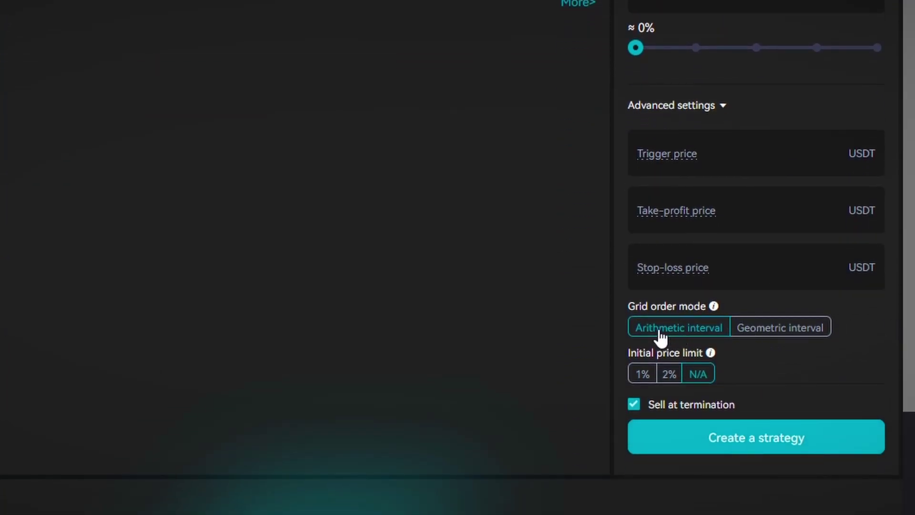
{"action": "scroll", "coordinate": [665, 168], "scroll_direction": "up", "scroll_amount": 5}
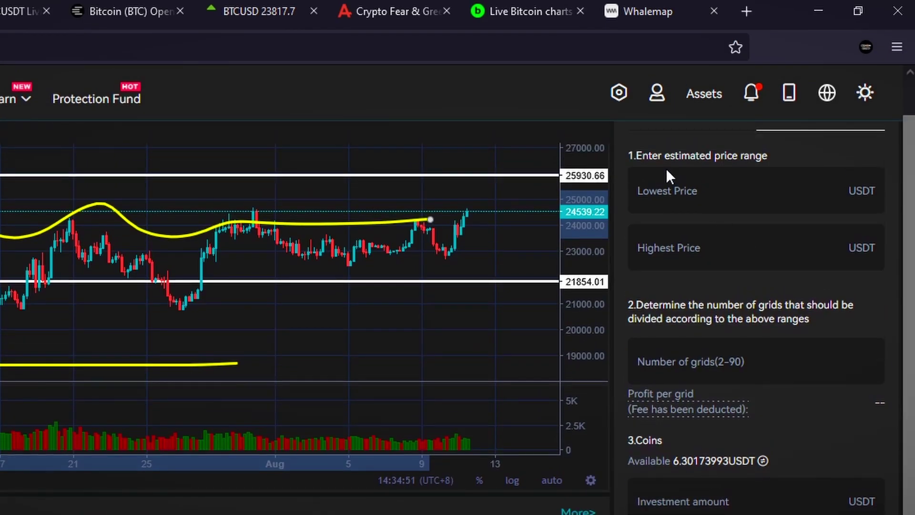
Open the reverse grid's manual setup and expand its advanced settings.
{"action": "left_click", "coordinate": [639, 154]}
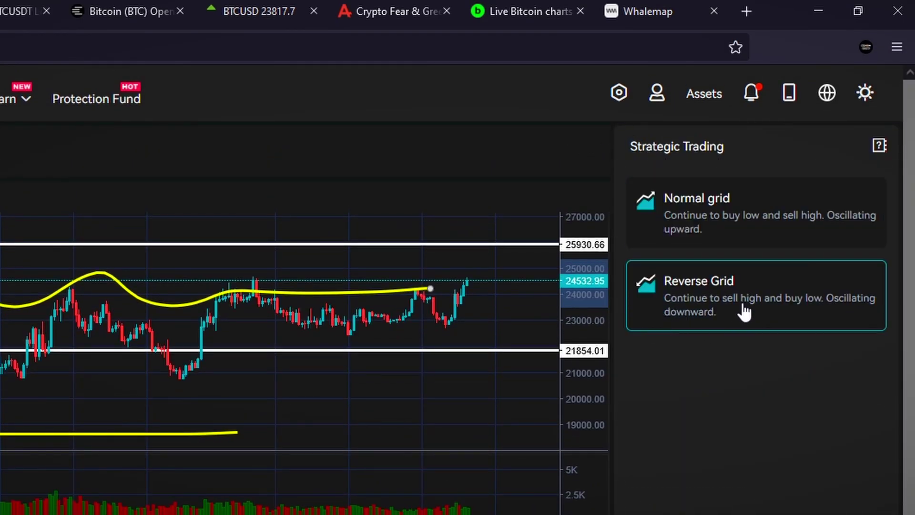
{"action": "left_click", "coordinate": [744, 313]}
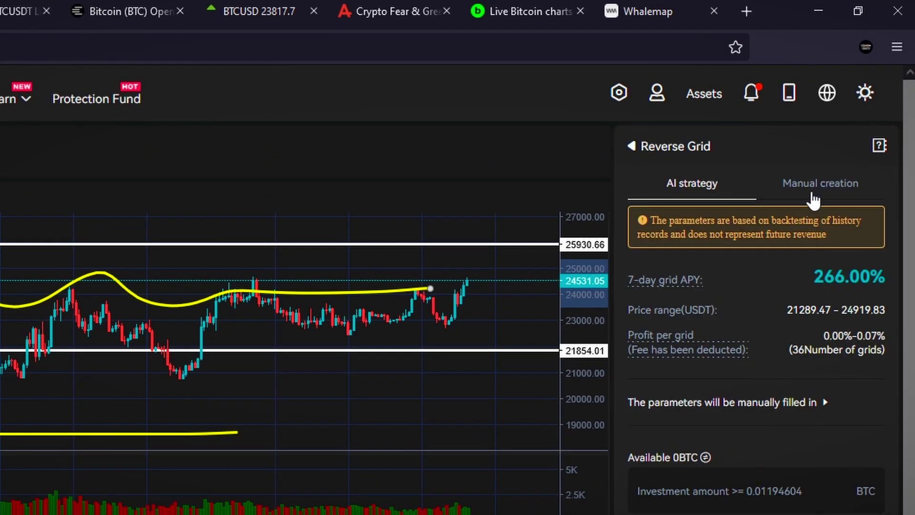
{"action": "left_click", "coordinate": [761, 187]}
{"action": "scroll", "coordinate": [763, 286], "scroll_direction": "down", "scroll_amount": 5}
{"action": "left_click", "coordinate": [710, 344]}
{"action": "scroll", "coordinate": [911, 289], "scroll_direction": "down", "scroll_amount": 1}
{"action": "scroll", "coordinate": [785, 352], "scroll_direction": "down", "scroll_amount": 4}
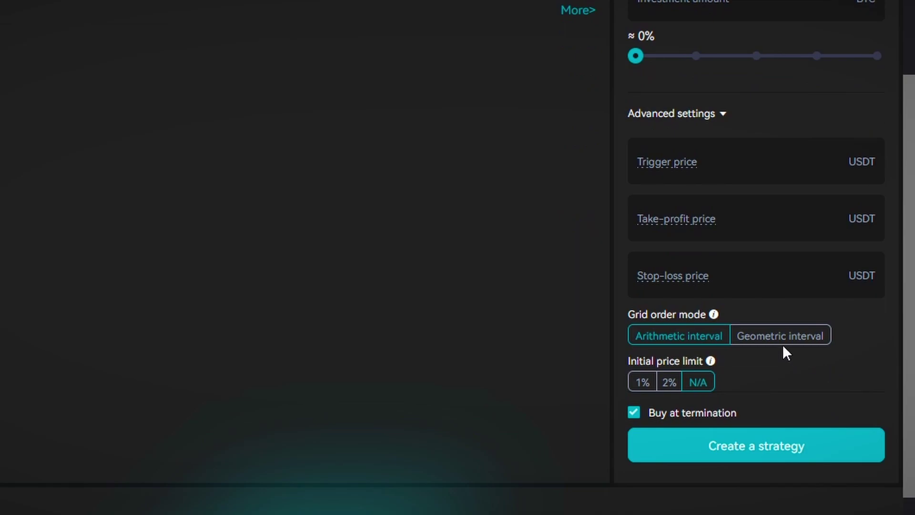
Read the Grid order mode tooltip's arithmetic versus geometric interval definitions.
{"action": "mouse_move", "coordinate": [711, 313]}
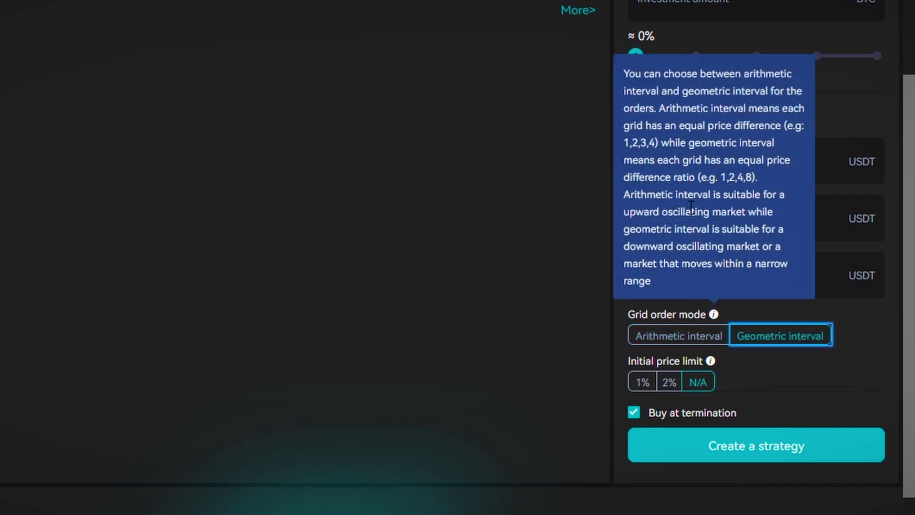
{"action": "left_click_drag", "start_coordinate": [692, 160], "coordinate": [692, 186]}
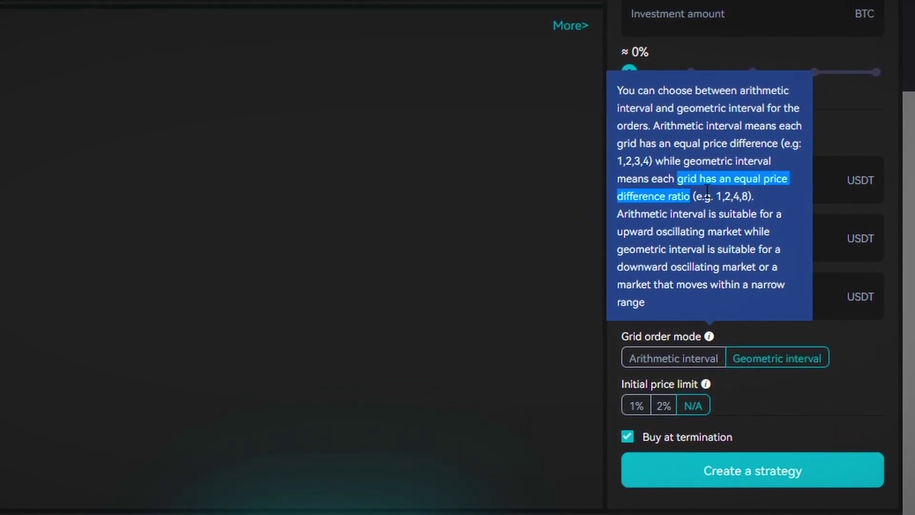
{"action": "left_click_drag", "start_coordinate": [620, 238], "coordinate": [773, 279]}
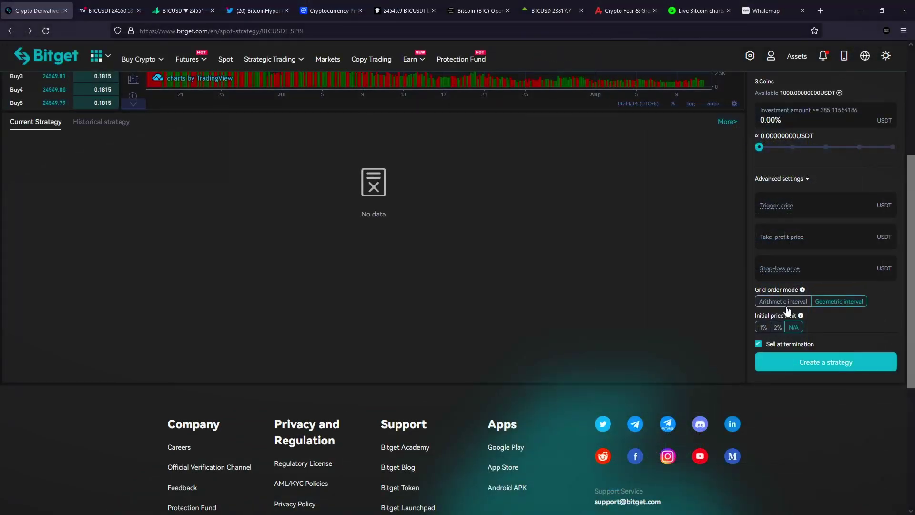
Invest 1000 USDT, then create and confirm the normal grid strategy.
{"action": "scroll", "coordinate": [786, 305], "scroll_direction": "up", "scroll_amount": 5}
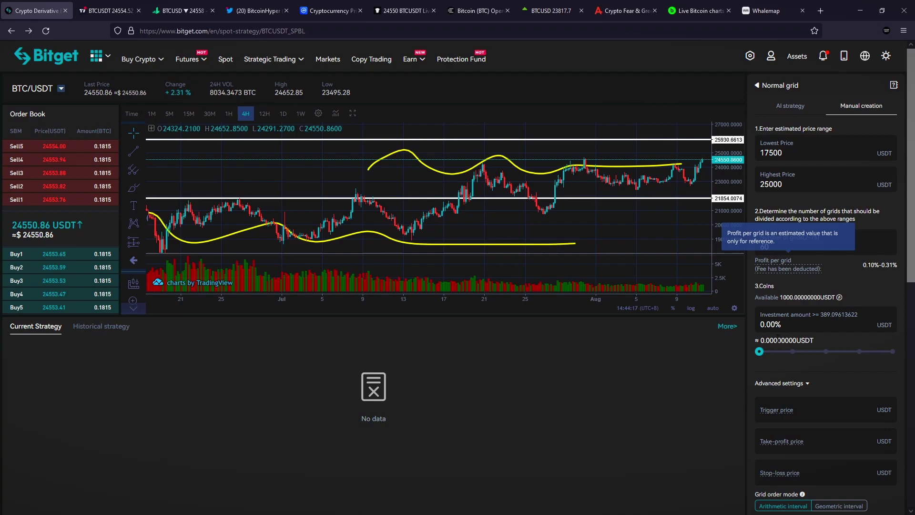
{"action": "left_click", "coordinate": [782, 383]}
{"action": "left_click", "coordinate": [810, 325]}
{"action": "type", "text": "1000"}
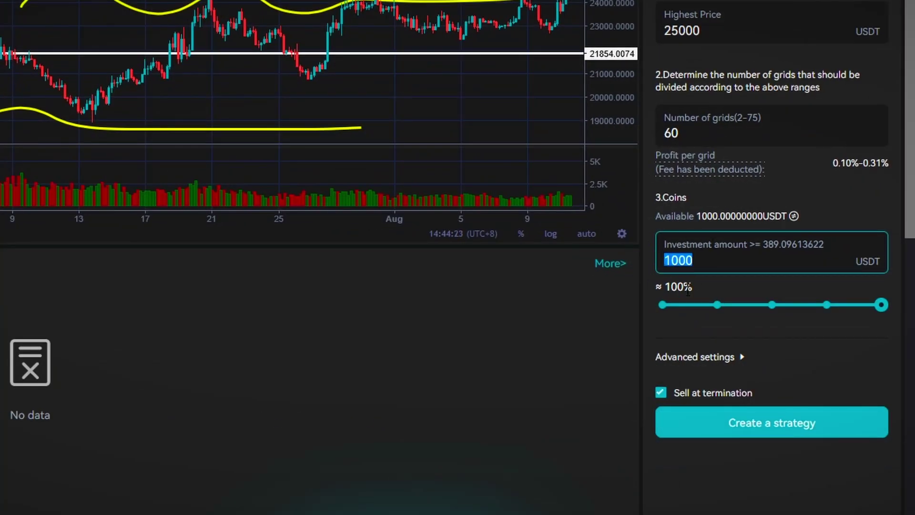
{"action": "scroll", "coordinate": [818, 337], "scroll_direction": "down", "scroll_amount": 1}
{"action": "left_click", "coordinate": [804, 377]}
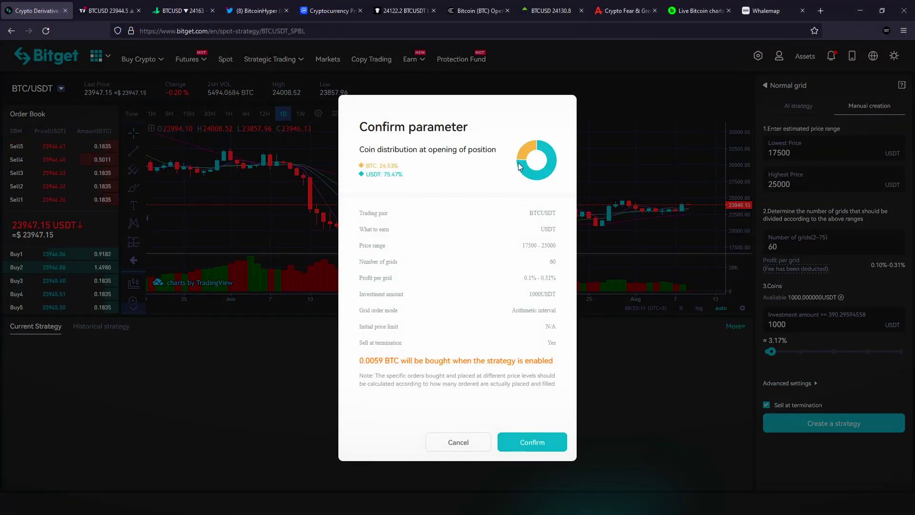
{"action": "left_click", "coordinate": [558, 443]}
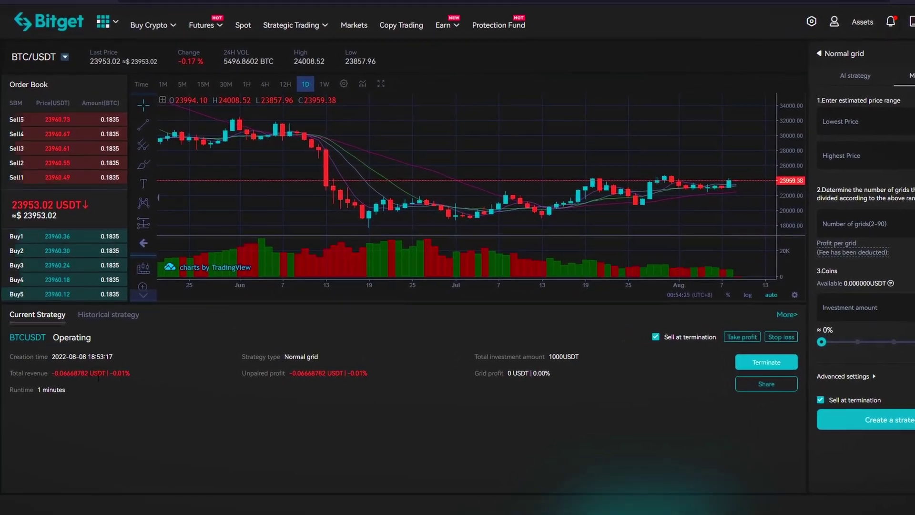
Check the empty Historical tab, then return to the Current Strategy list.
{"action": "left_click", "coordinate": [106, 317]}
{"action": "left_click_drag", "start_coordinate": [382, 451], "coordinate": [313, 412]}
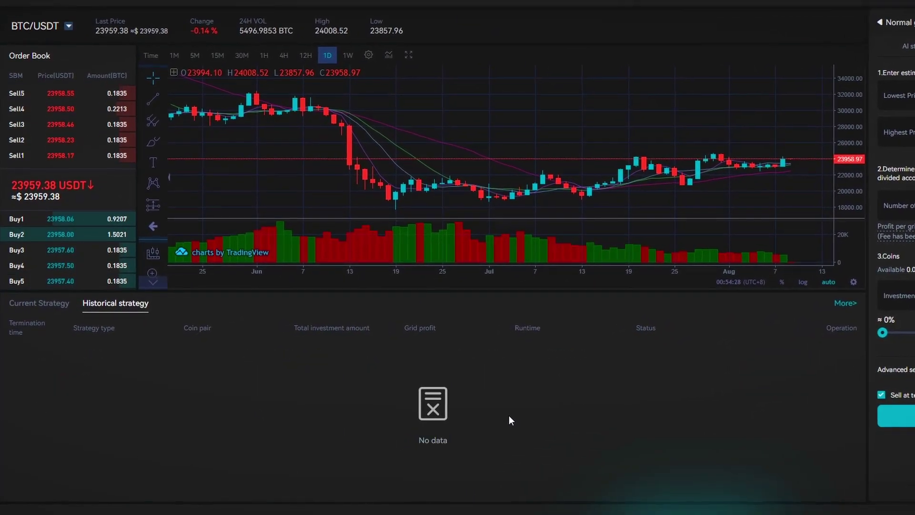
{"action": "left_click", "coordinate": [39, 306]}
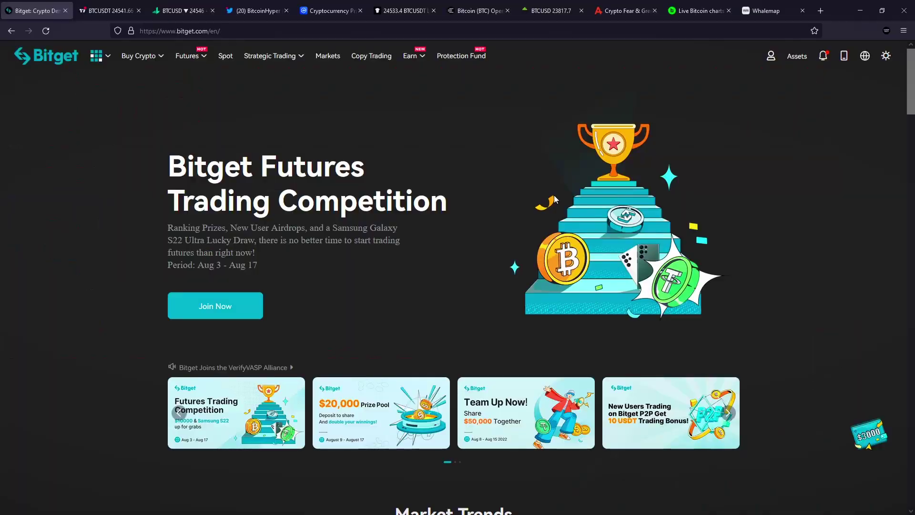
From the homepage, open Spot Grid Trading under Strategic Trading.
{"action": "scroll", "coordinate": [554, 199], "scroll_direction": "down", "scroll_amount": 15}
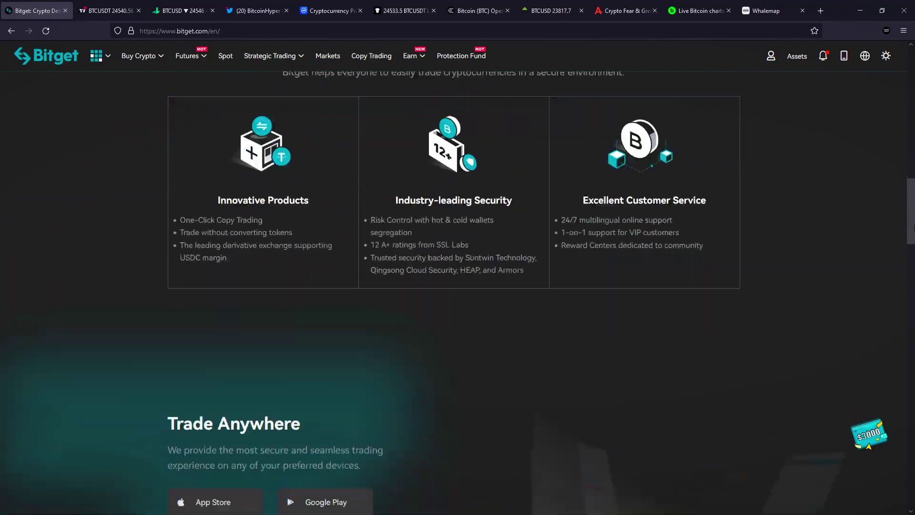
{"action": "triple_click", "coordinate": [153, 184]}
{"action": "scroll", "coordinate": [153, 184], "scroll_direction": "down", "scroll_amount": 15}
{"action": "mouse_move", "coordinate": [273, 55]}
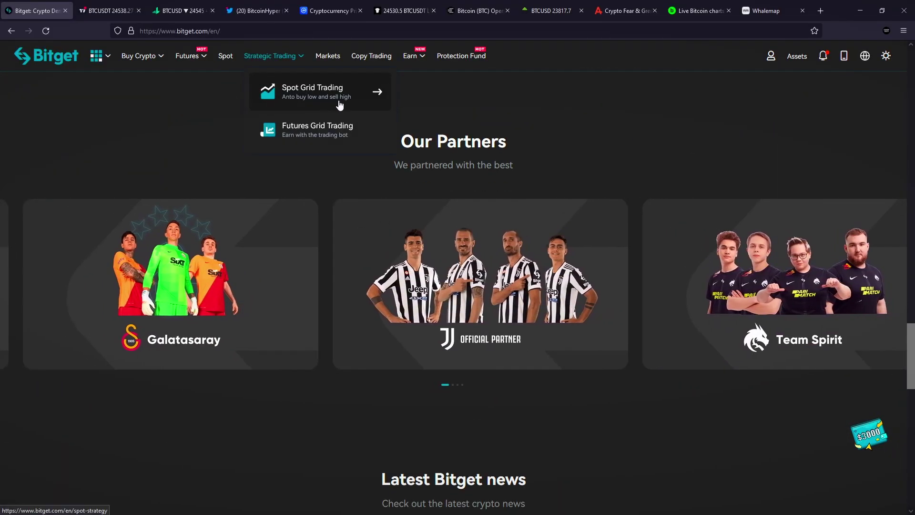
{"action": "left_click", "coordinate": [315, 90]}
Start a new normal grid setup and expand its advanced settings.
{"action": "left_click", "coordinate": [801, 122]}
{"action": "left_click", "coordinate": [782, 383]}
{"action": "scroll", "coordinate": [782, 362], "scroll_direction": "down", "scroll_amount": 2}
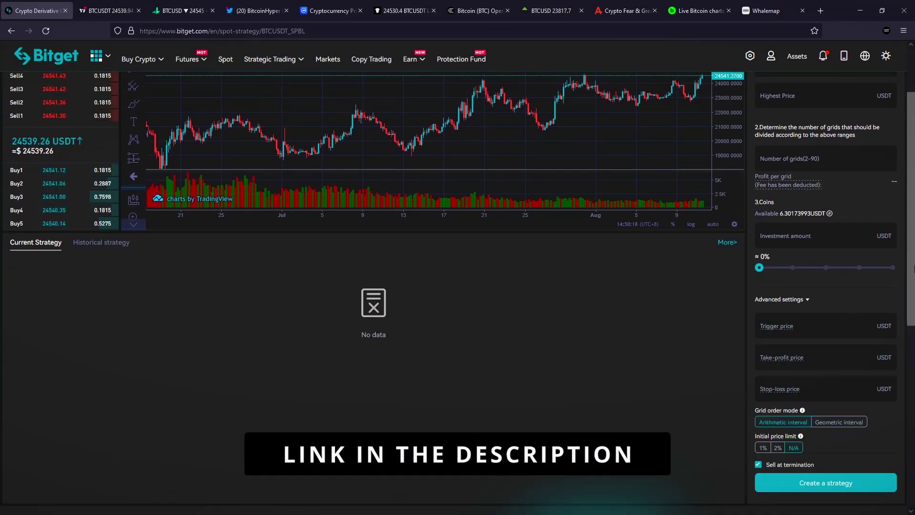
{"action": "scroll", "coordinate": [760, 341], "scroll_direction": "up", "scroll_amount": 2}
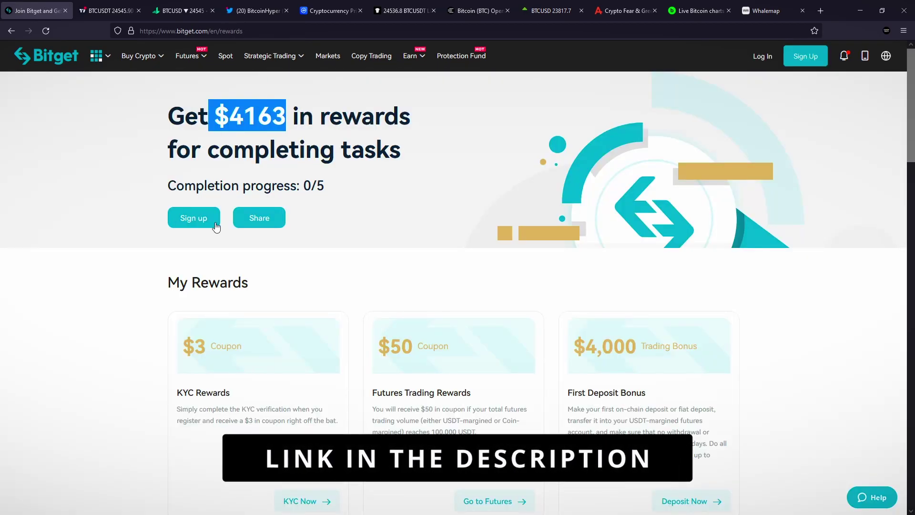
Begin typing in the registration form's email field.
{"action": "left_click", "coordinate": [194, 218]}
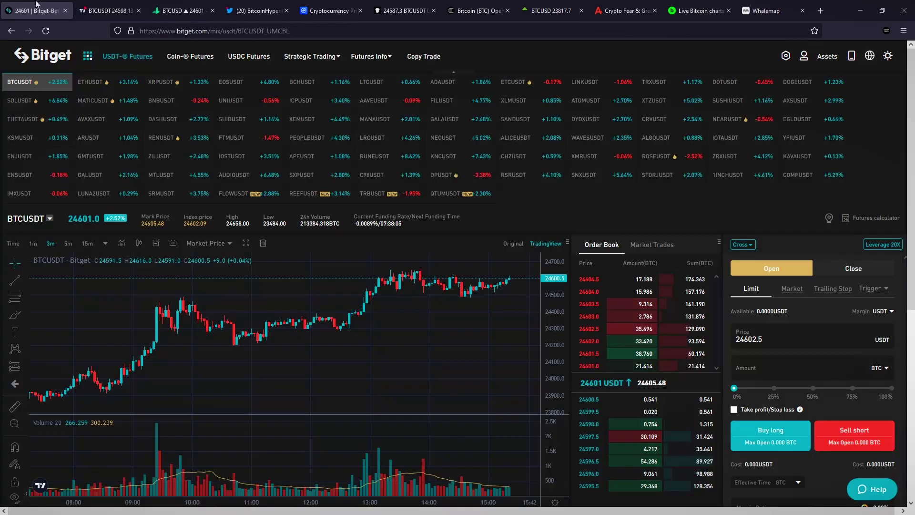
{"action": "scroll", "coordinate": [458, 286], "scroll_direction": "down", "scroll_amount": 3}
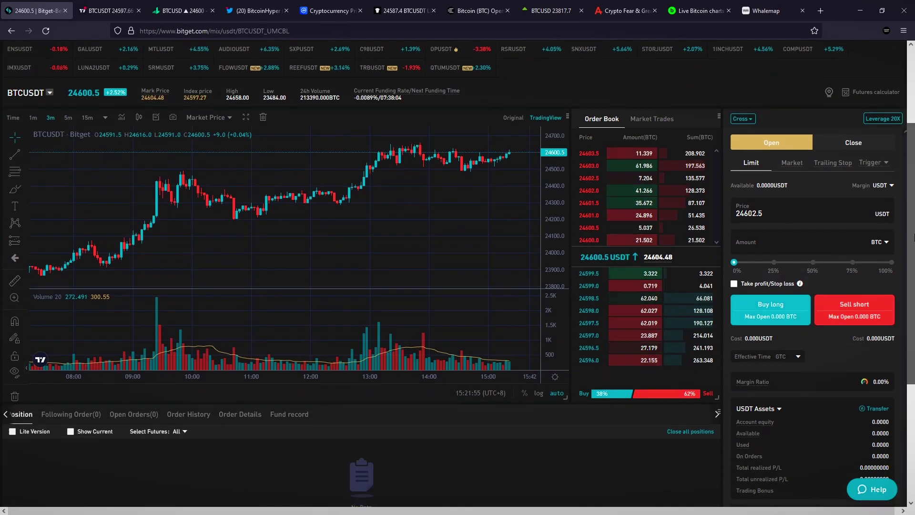
{"action": "scroll", "coordinate": [458, 286], "scroll_direction": "up", "scroll_amount": 3}
Open Bitget's spot grid trading page and begin a normal grid bot setup.
{"action": "left_click", "coordinate": [315, 85]}
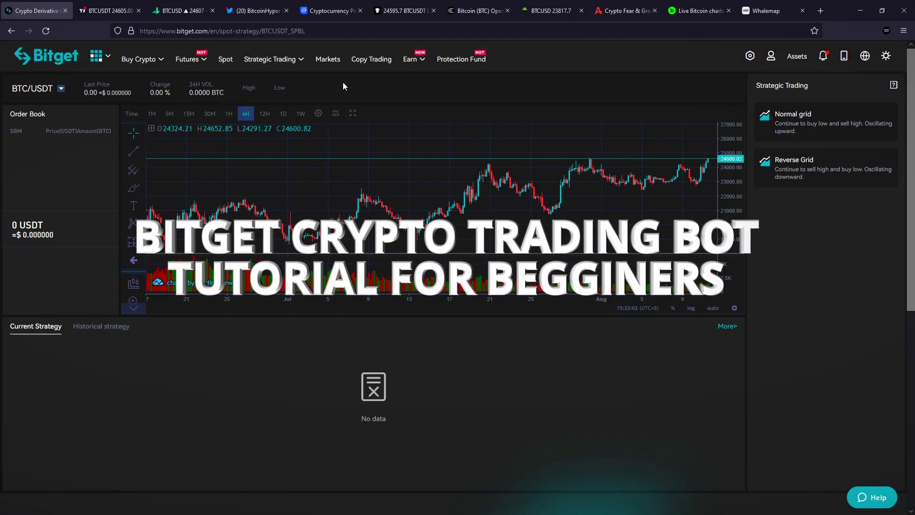
{"action": "left_click", "coordinate": [794, 135]}
{"action": "scroll", "coordinate": [813, 420], "scroll_direction": "down", "scroll_amount": 5}
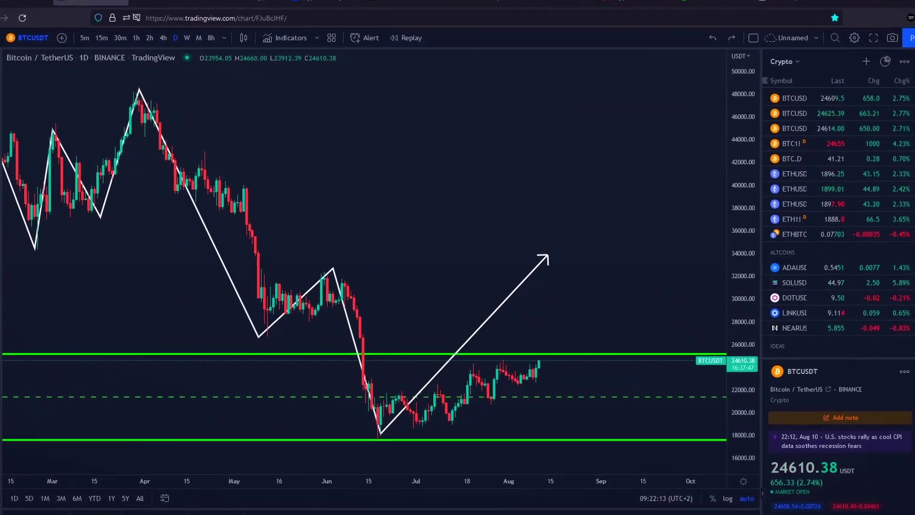
{"action": "scroll", "coordinate": [530, 272], "scroll_direction": "up", "scroll_amount": 3}
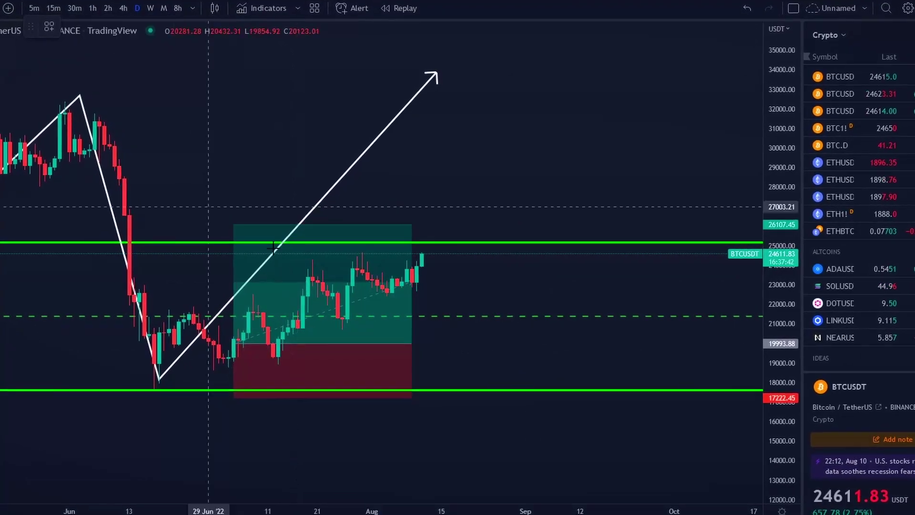
Circle a sideways stretch in yellow, then pan back to the 2018–2020 BTCUSD history.
{"action": "left_click_drag", "start_coordinate": [218, 386], "coordinate": [502, 253]}
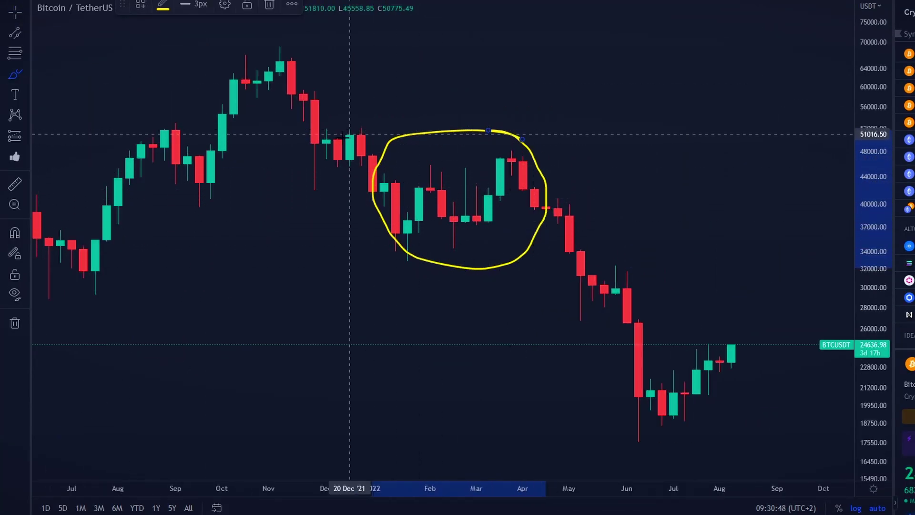
{"action": "scroll", "coordinate": [343, 136], "scroll_direction": "down", "scroll_amount": 3}
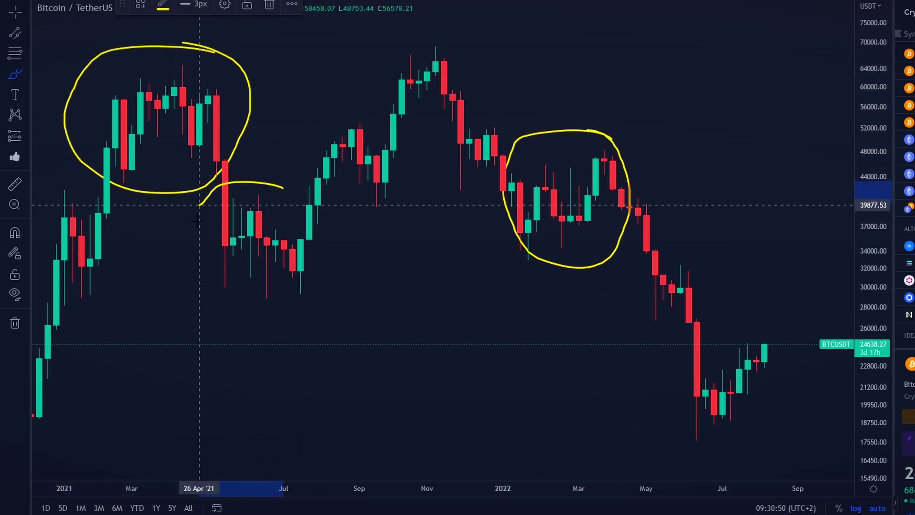
{"action": "scroll", "coordinate": [275, 195], "scroll_direction": "down", "scroll_amount": 5}
{"action": "left_click_drag", "start_coordinate": [387, 289], "coordinate": [399, 295]}
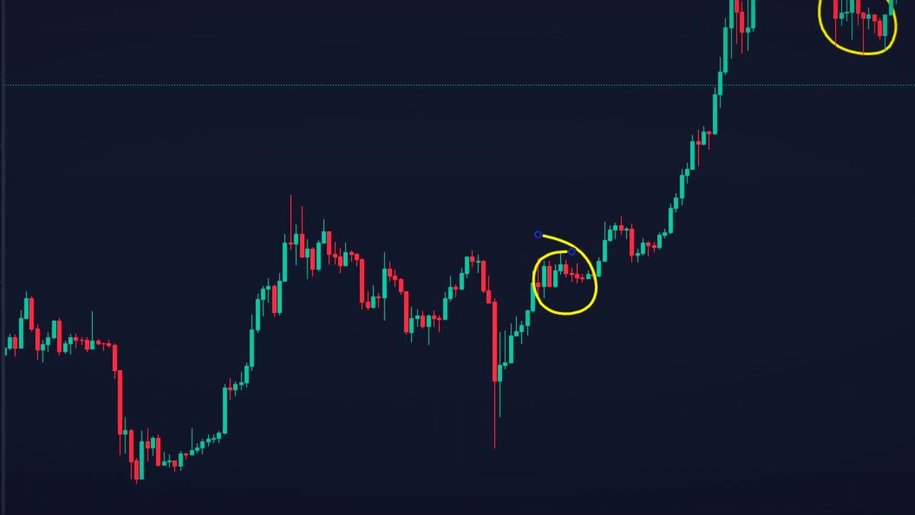
{"action": "left_click_drag", "start_coordinate": [191, 98], "coordinate": [250, 98]}
{"action": "scroll", "coordinate": [433, 119], "scroll_direction": "up", "scroll_amount": 5}
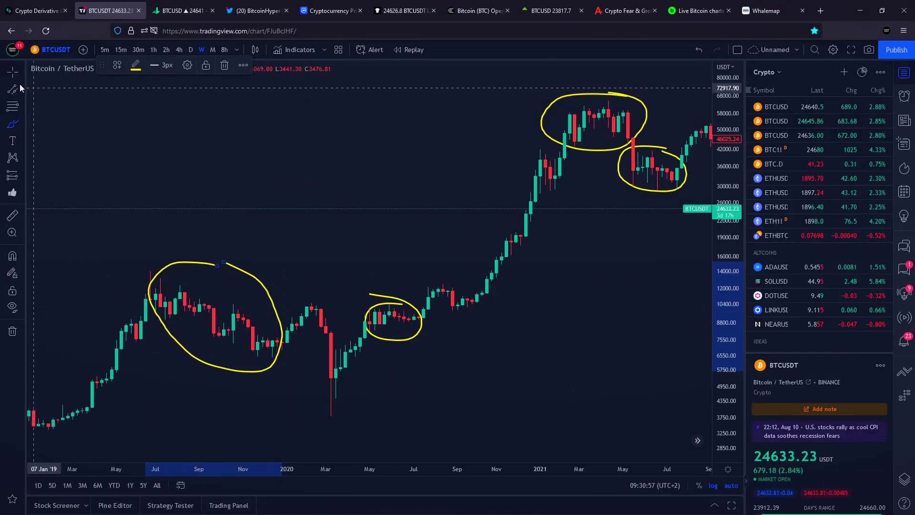
{"action": "left_click_drag", "start_coordinate": [43, 197], "coordinate": [347, 247]}
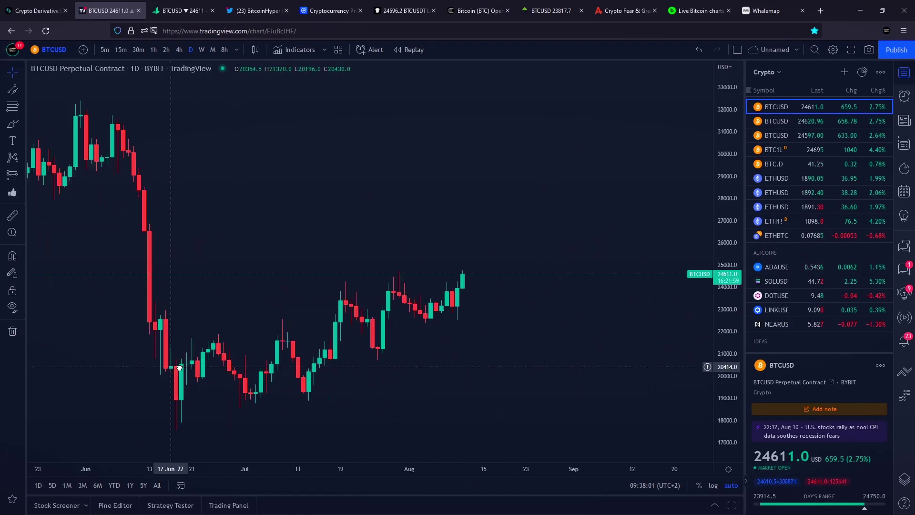
With snapping on, draw a green channel from the 18 Jun low to 17 Aug, top at 25010.
{"action": "scroll", "coordinate": [612, 239], "scroll_direction": "up", "scroll_amount": 3}
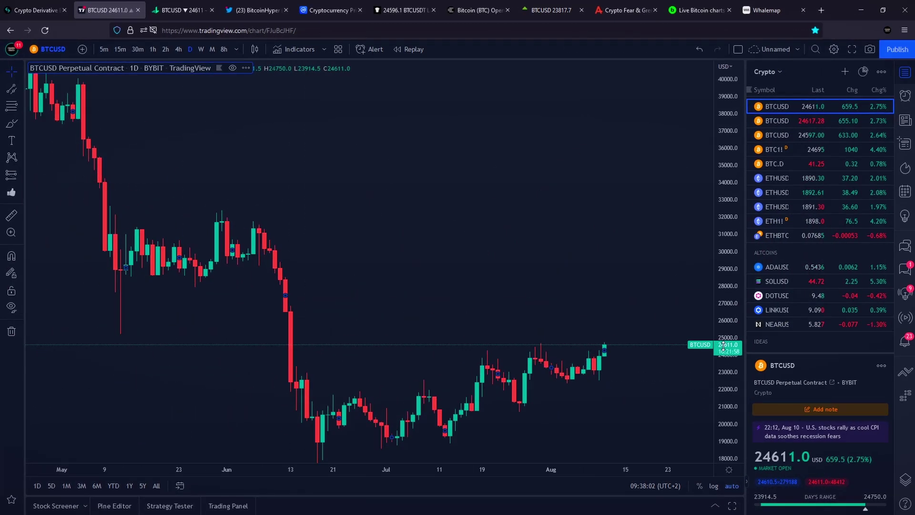
{"action": "scroll", "coordinate": [612, 239], "scroll_direction": "up", "scroll_amount": 2}
{"action": "left_click", "coordinate": [10, 255]}
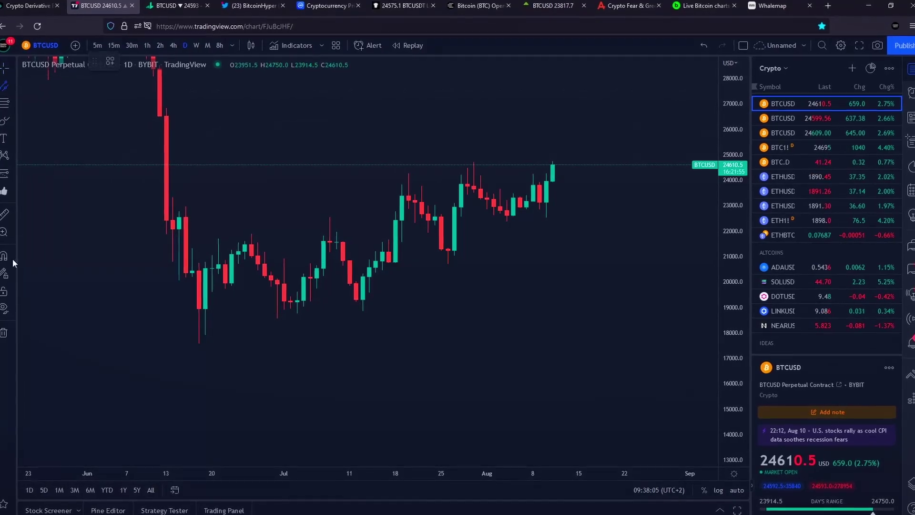
{"action": "left_click", "coordinate": [197, 341]}
{"action": "left_click", "coordinate": [592, 344]}
{"action": "left_click", "coordinate": [592, 154]}
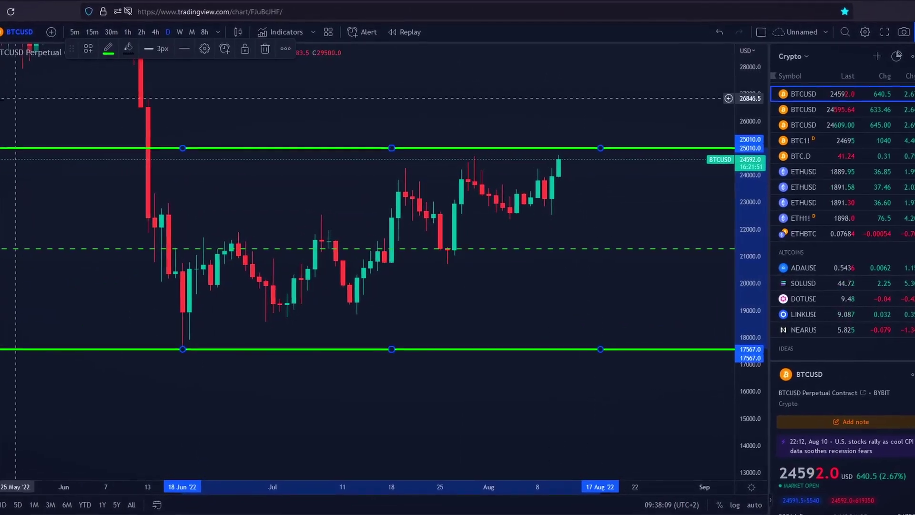
Brush a yellow wave along the lower green line, replacing an undone loop.
{"action": "mouse_move", "coordinate": [163, 341]}
{"action": "left_mouse_down"}
{"action": "mouse_move", "coordinate": [296, 286]}
{"action": "mouse_move", "coordinate": [370, 224]}
{"action": "mouse_move", "coordinate": [613, 153]}
{"action": "mouse_move", "coordinate": [660, 381]}
{"action": "left_mouse_up"}
{"action": "key", "text": "ctrl+z"}
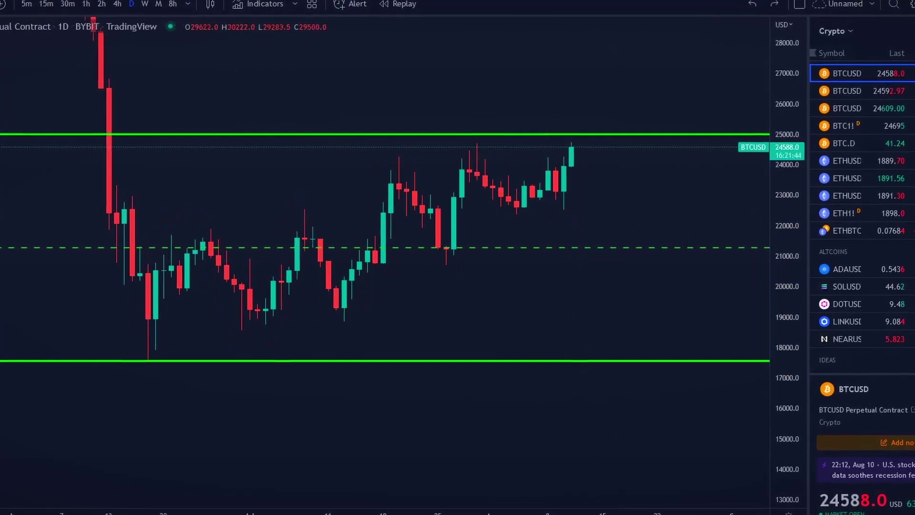
{"action": "left_click_drag", "start_coordinate": [17, 394], "coordinate": [587, 372]}
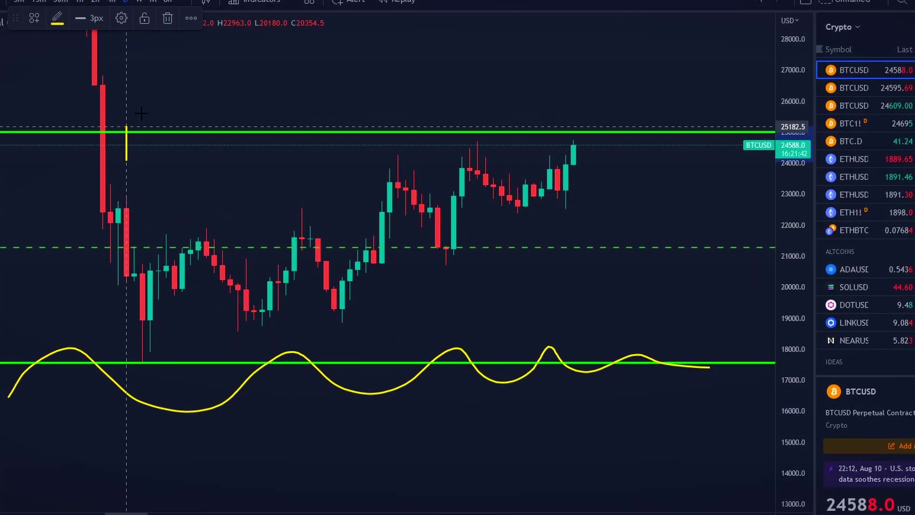
Open Bitcoin's CoinMarketCap page and set its price chart to the 3M range.
{"action": "left_click", "coordinate": [331, 10]}
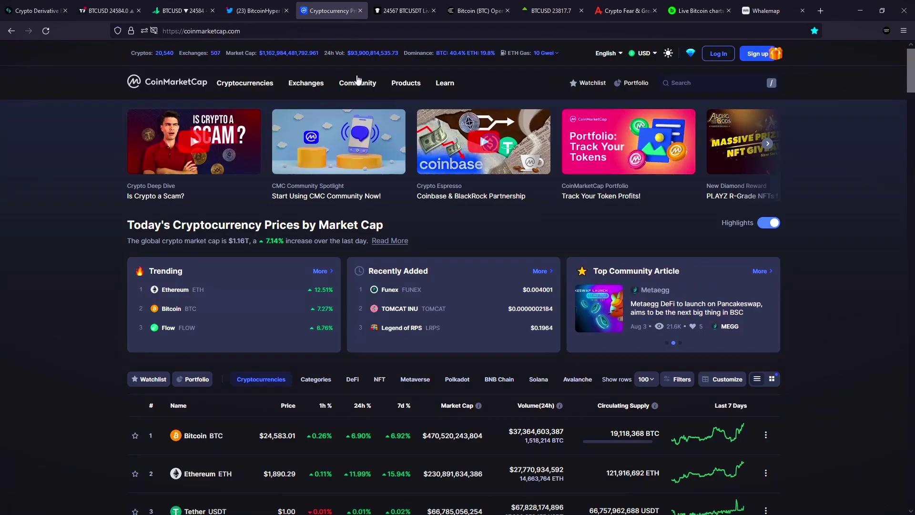
{"action": "left_click_drag", "start_coordinate": [908, 91], "coordinate": [908, 125]}
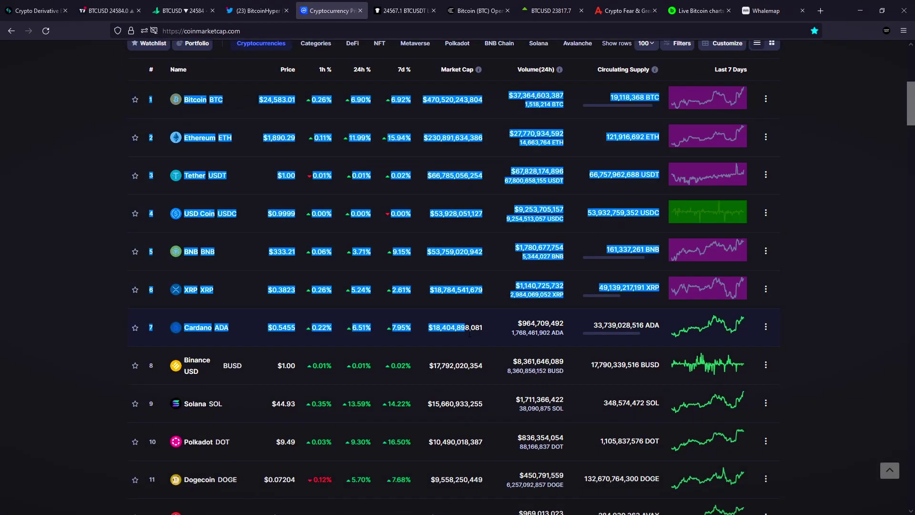
{"action": "left_click", "coordinate": [191, 96]}
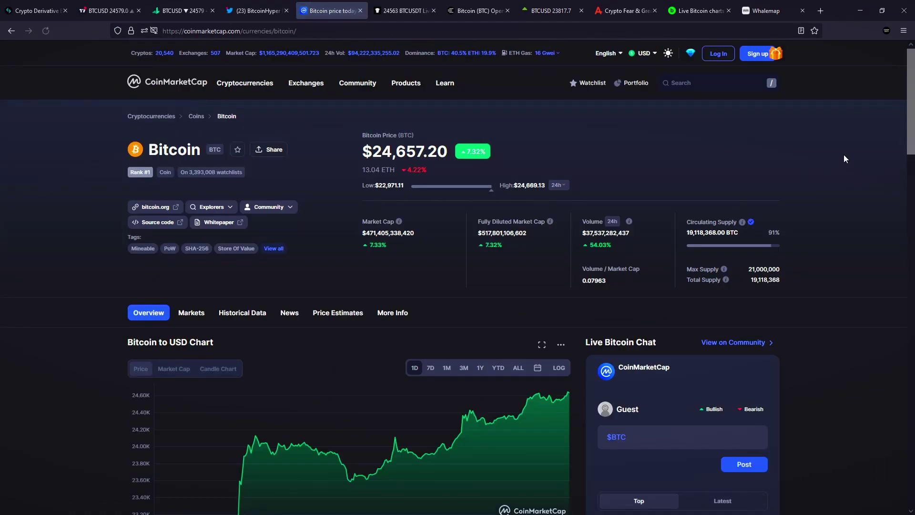
{"action": "scroll", "coordinate": [843, 158], "scroll_direction": "down", "scroll_amount": 2}
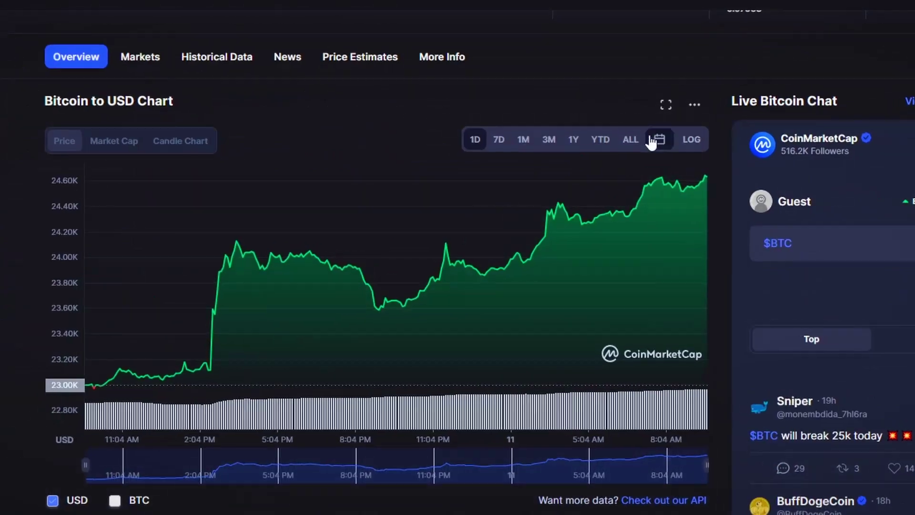
{"action": "left_click", "coordinate": [528, 144]}
{"action": "left_click", "coordinate": [549, 144]}
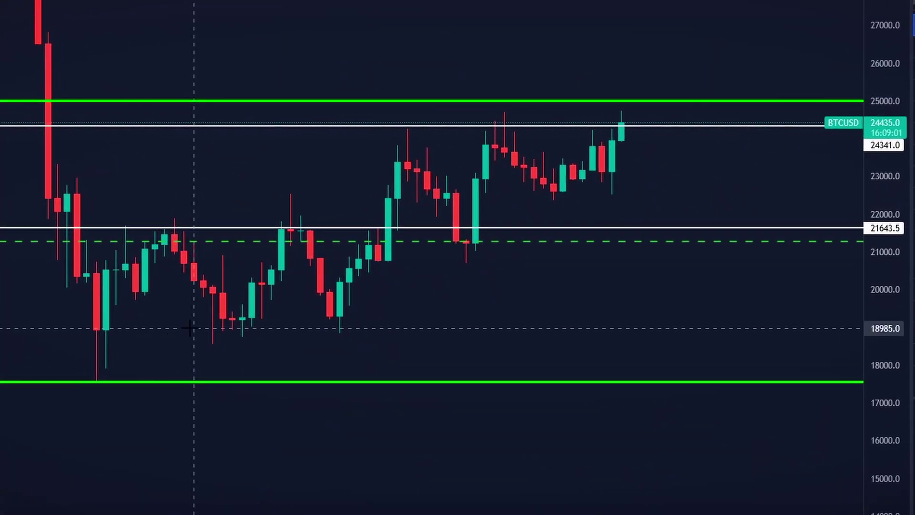
Add a horizontal line at 18985 and a long position at the left low with lowered stops.
{"action": "left_click", "coordinate": [192, 328]}
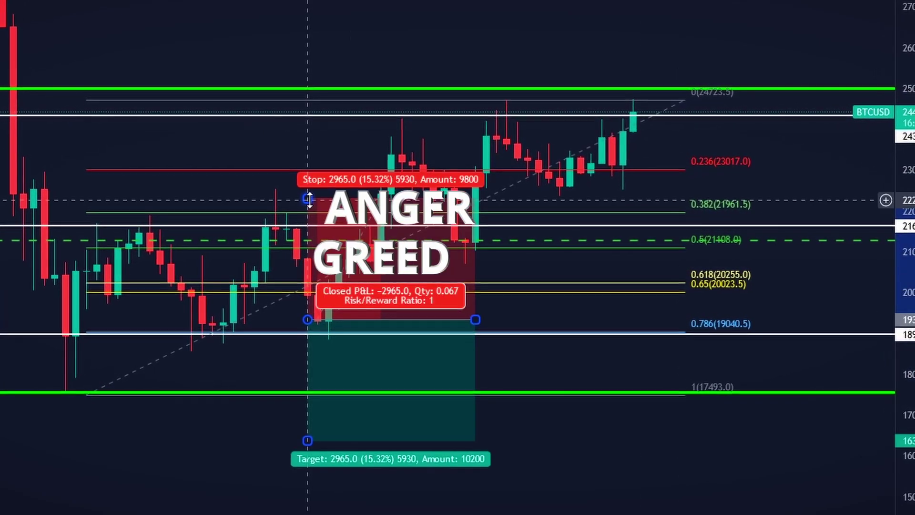
{"action": "left_click_drag", "start_coordinate": [309, 199], "coordinate": [309, 287]}
{"action": "left_click", "coordinate": [53, 356]}
{"action": "left_click_drag", "start_coordinate": [53, 238], "coordinate": [55, 331]}
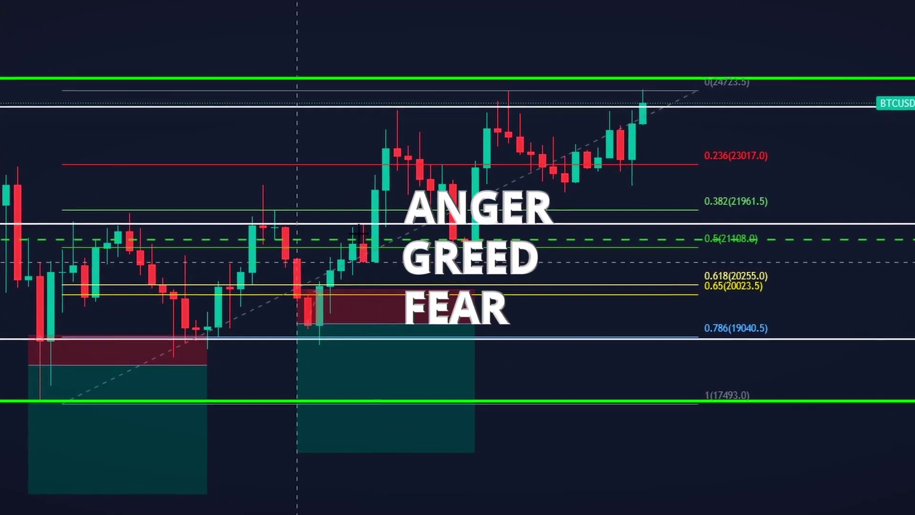
Place a short position over the upper candles and another long on the right, adjusting targets and stops.
{"action": "left_click", "coordinate": [385, 141]}
{"action": "left_click_drag", "start_coordinate": [384, 268], "coordinate": [384, 188]}
{"action": "left_click_drag", "start_coordinate": [384, 10], "coordinate": [384, 95]}
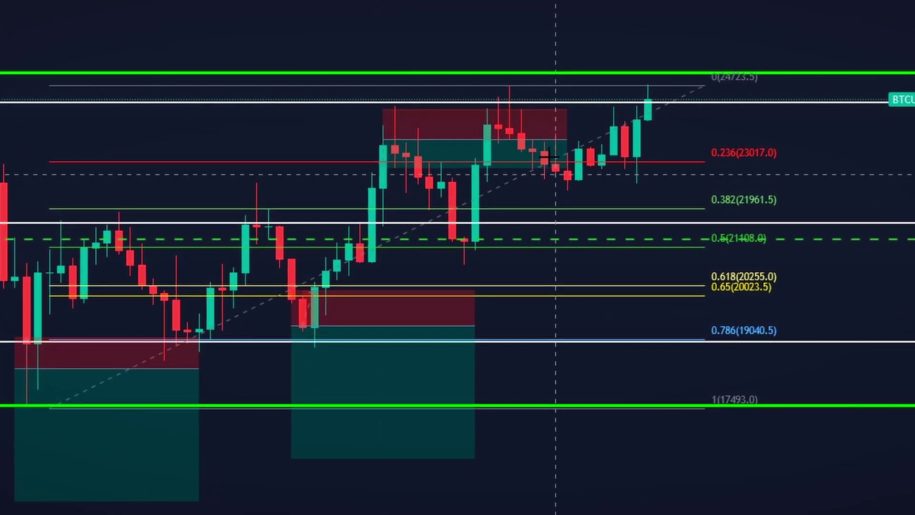
{"action": "left_click", "coordinate": [508, 119]}
{"action": "left_click_drag", "start_coordinate": [511, 251], "coordinate": [521, 176]}
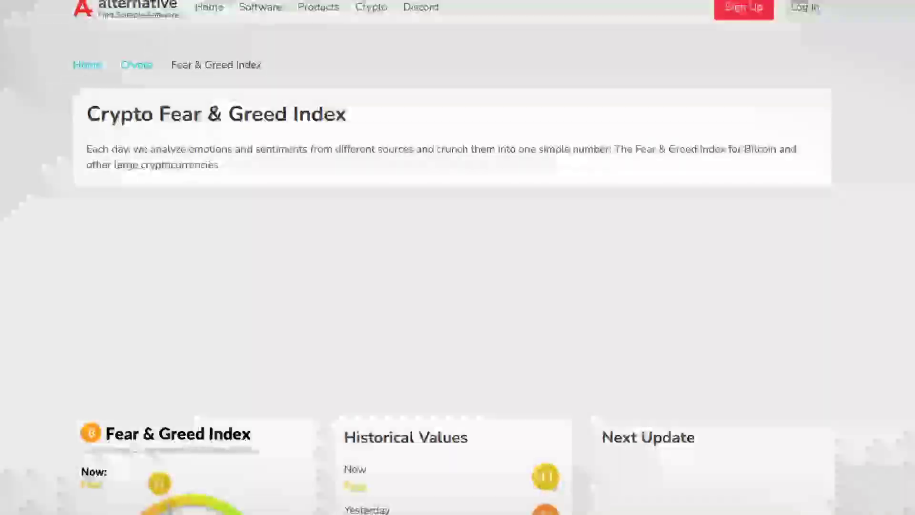
{"action": "scroll", "coordinate": [76, 151], "scroll_direction": "down", "scroll_amount": 5}
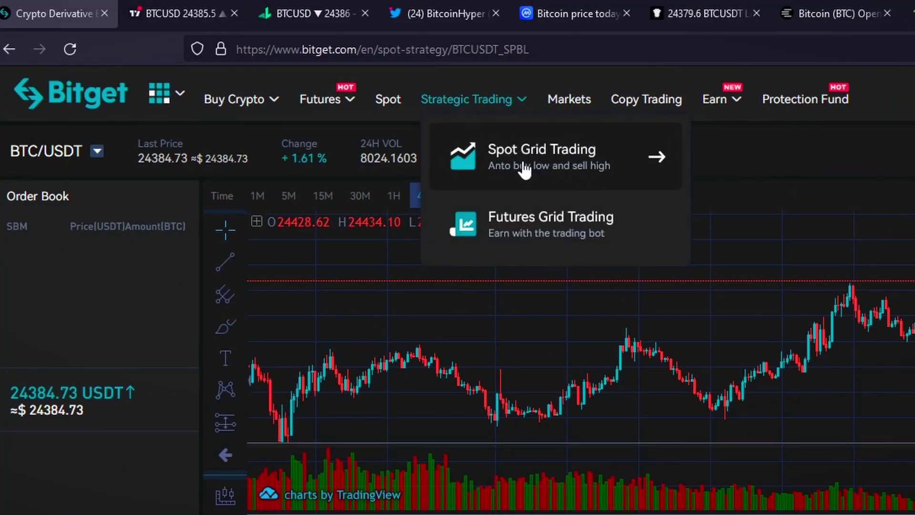
Start a normal grid bot in Spot Grid Trading and switch to manual creation.
{"action": "left_click", "coordinate": [532, 156]}
{"action": "left_click", "coordinate": [728, 197]}
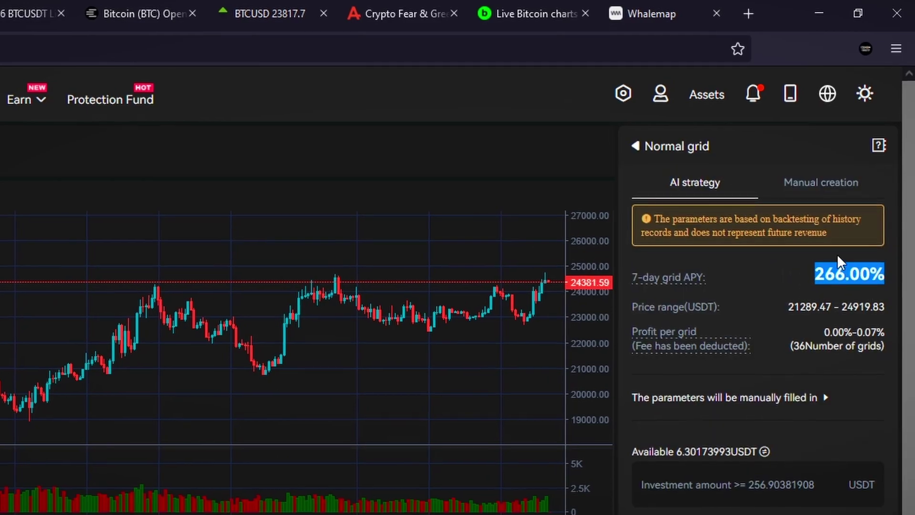
{"action": "left_click_drag", "start_coordinate": [788, 306], "coordinate": [886, 306]}
{"action": "left_click", "coordinate": [834, 186]}
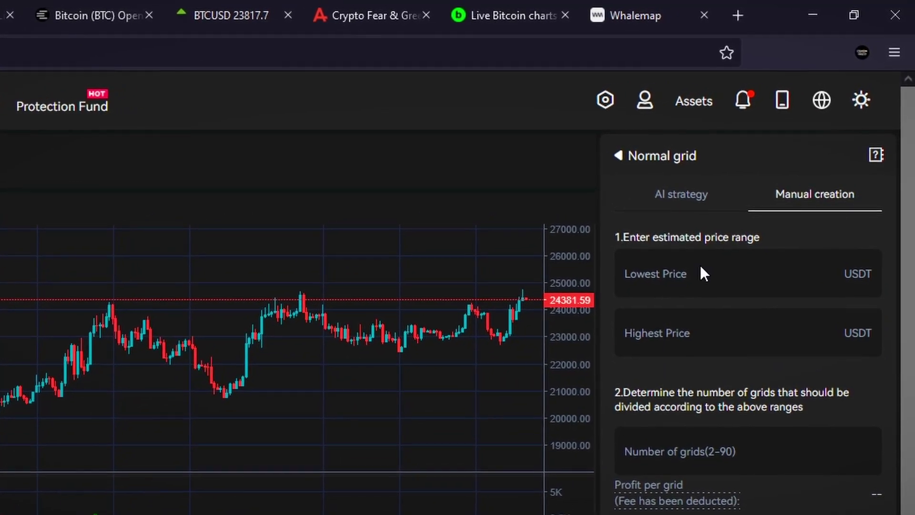
Enter the lowest price of 17500 and change the grid count from 30 to 65.
{"action": "left_click", "coordinate": [700, 270]}
{"action": "type", "text": "175"}
{"action": "type", "text": "00"}
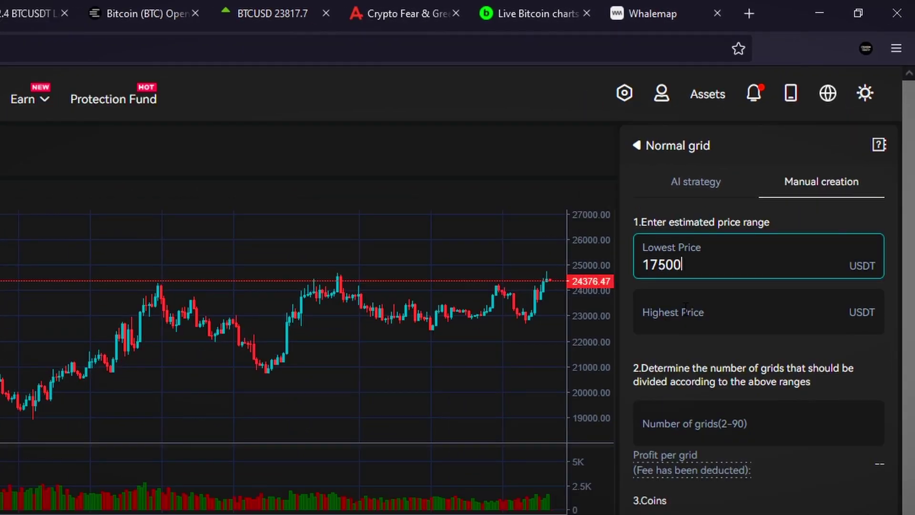
{"action": "type", "text": "0"}
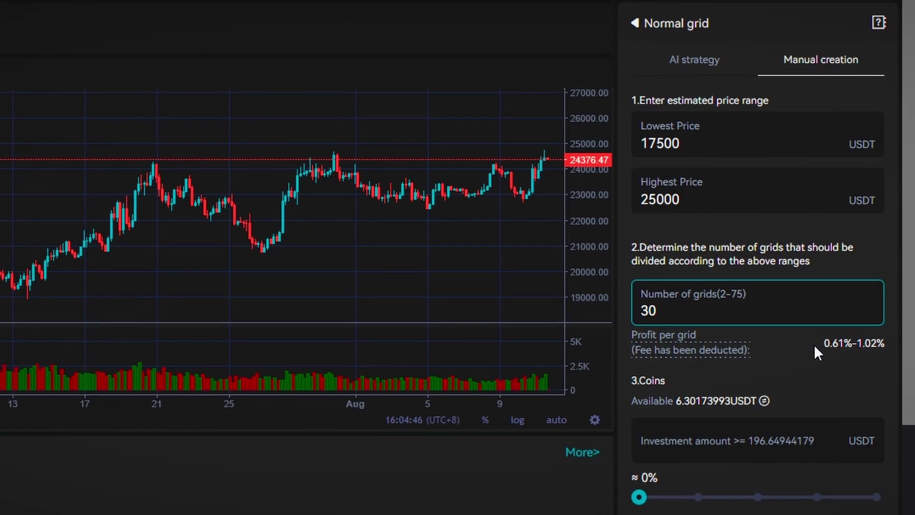
{"action": "left_click_drag", "start_coordinate": [814, 345], "coordinate": [887, 343]}
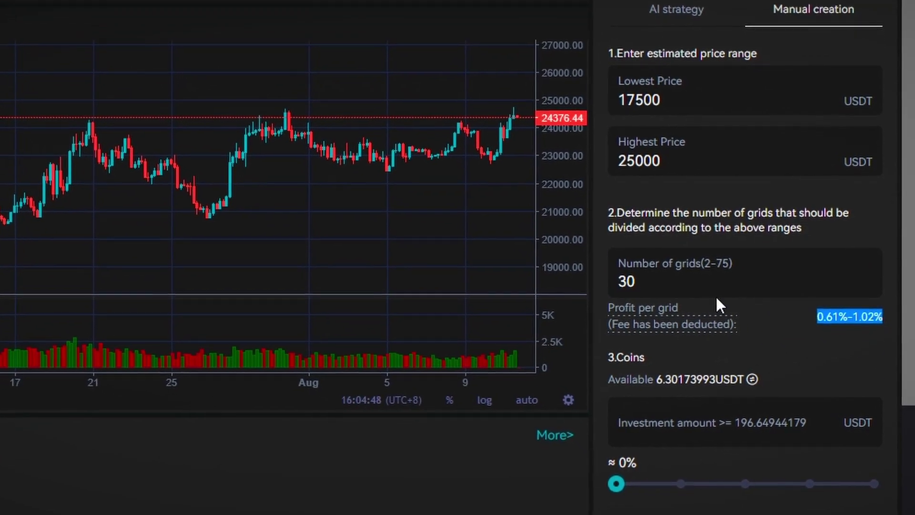
{"action": "left_click", "coordinate": [634, 288]}
{"action": "double_click", "coordinate": [632, 288]}
{"action": "type", "text": "65"}
{"action": "left_click_drag", "start_coordinate": [792, 311], "coordinate": [851, 306]}
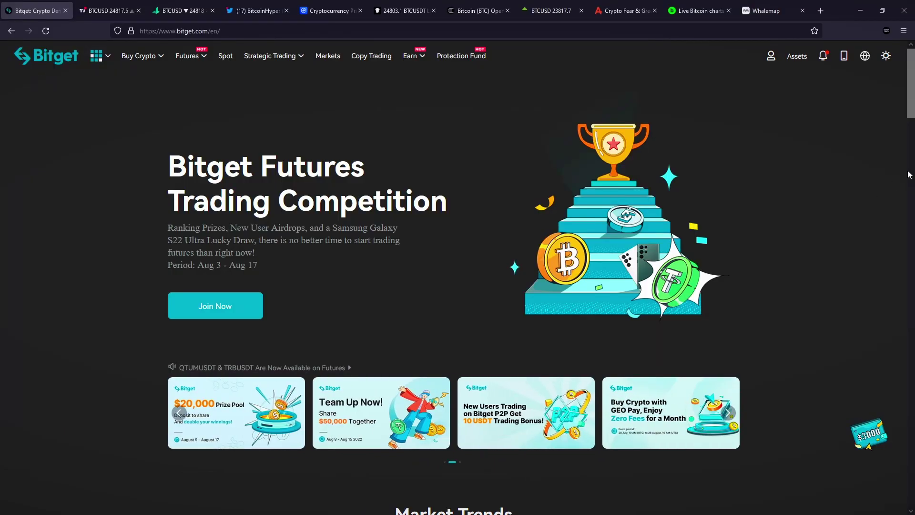
{"action": "scroll", "coordinate": [457, 257], "scroll_direction": "down", "scroll_amount": 15}
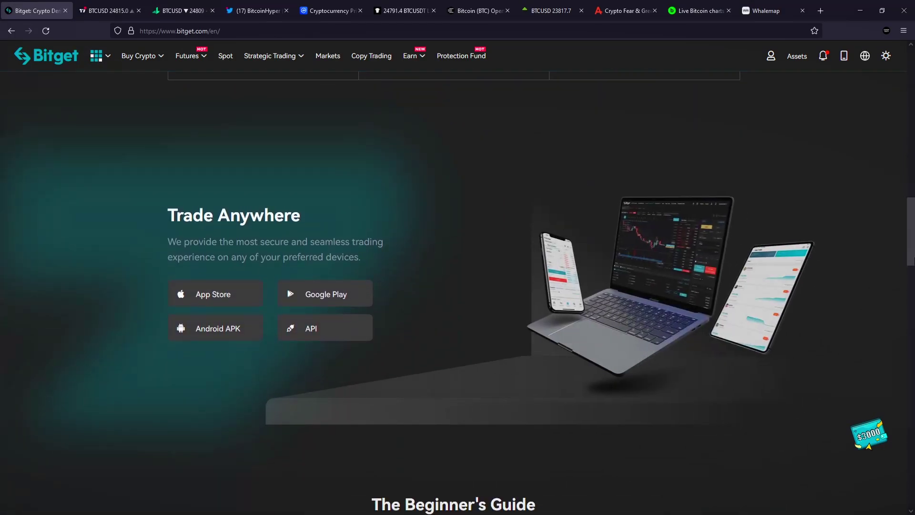
Go to Spot Grid Trading and highlight the running BTC/USDT bot's grid profit.
{"action": "scroll", "coordinate": [901, 79], "scroll_direction": "up", "scroll_amount": 15}
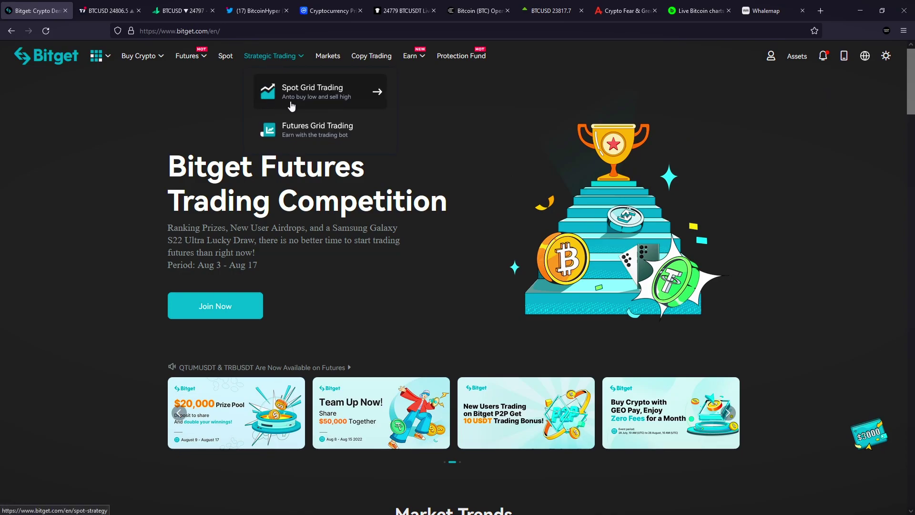
{"action": "mouse_move", "coordinate": [270, 56]}
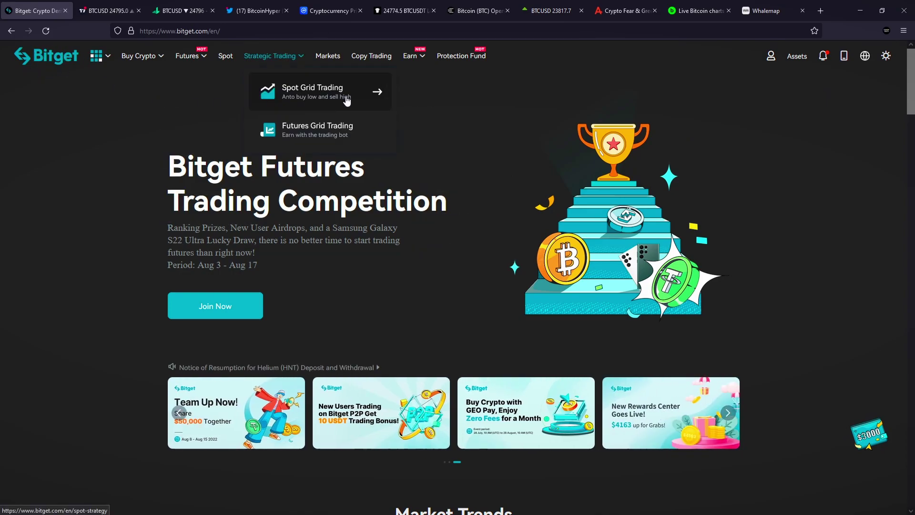
{"action": "left_click", "coordinate": [266, 91]}
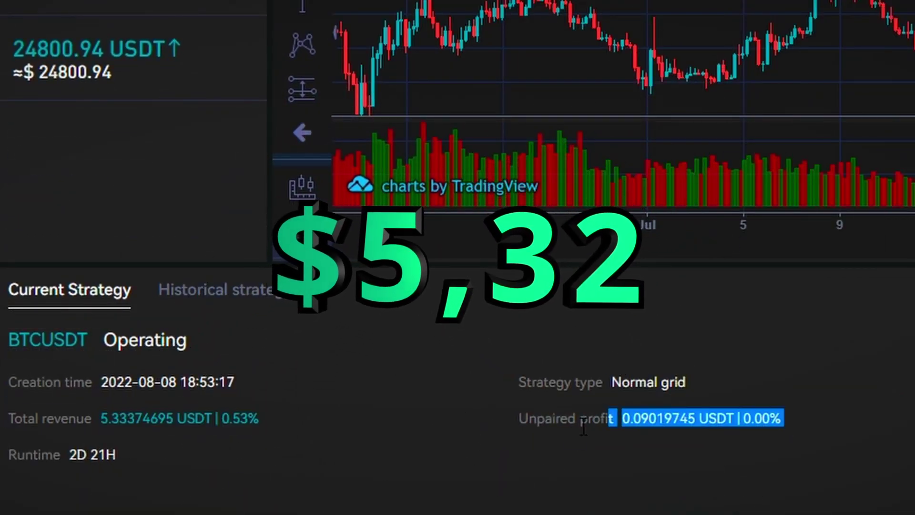
{"action": "left_click_drag", "start_coordinate": [593, 419], "coordinate": [761, 420]}
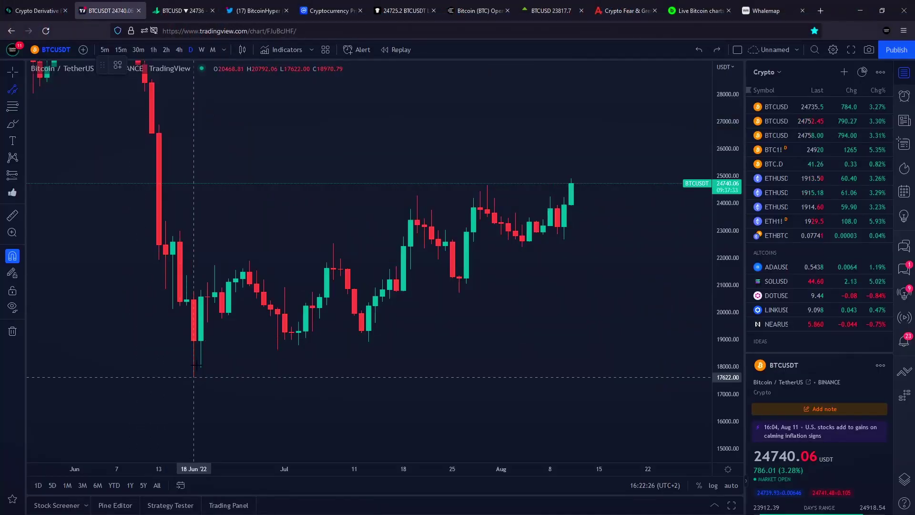
Circle the dip, recovery and top in yellow, with arrows toward the rally and down to 19086.
{"action": "left_click", "coordinate": [609, 176]}
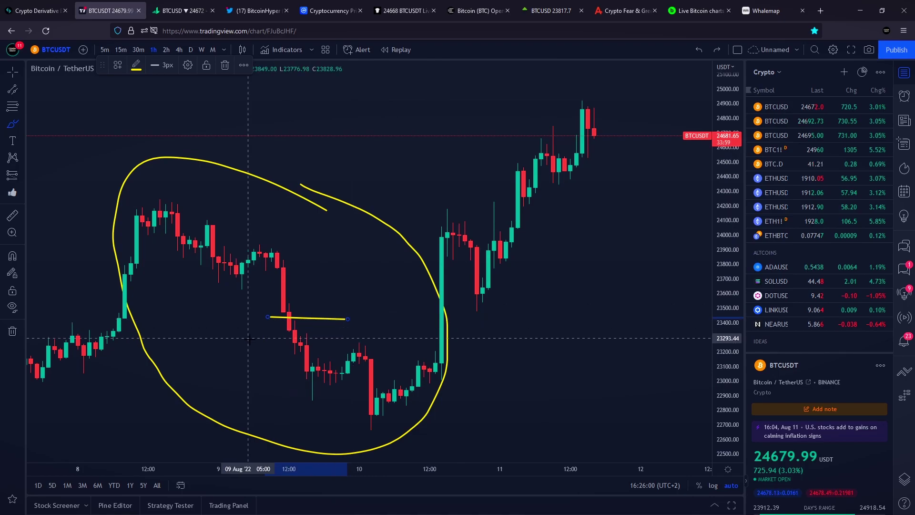
{"action": "left_click_drag", "start_coordinate": [633, 104], "coordinate": [681, 342]}
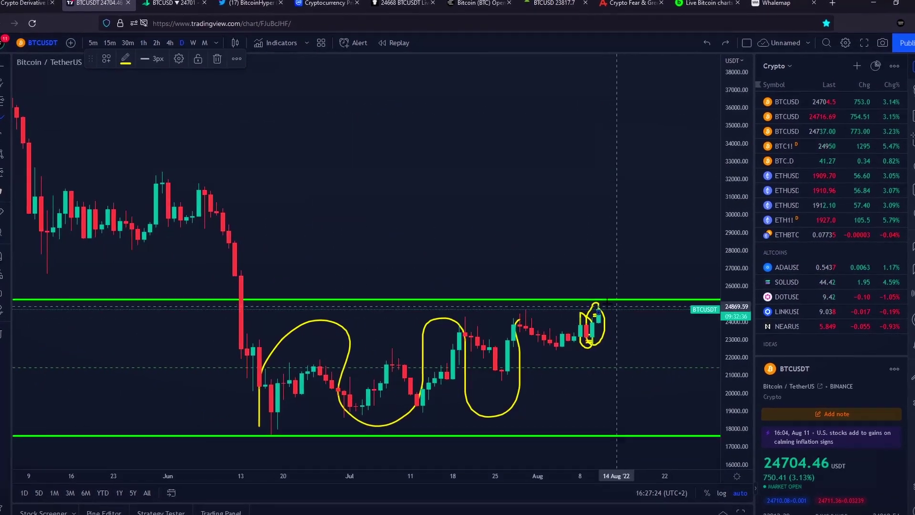
{"action": "mouse_move", "coordinate": [586, 232]}
{"action": "left_mouse_down"}
{"action": "mouse_move", "coordinate": [676, 71]}
{"action": "mouse_move", "coordinate": [653, 88]}
{"action": "mouse_move", "coordinate": [717, 95]}
{"action": "left_mouse_up"}
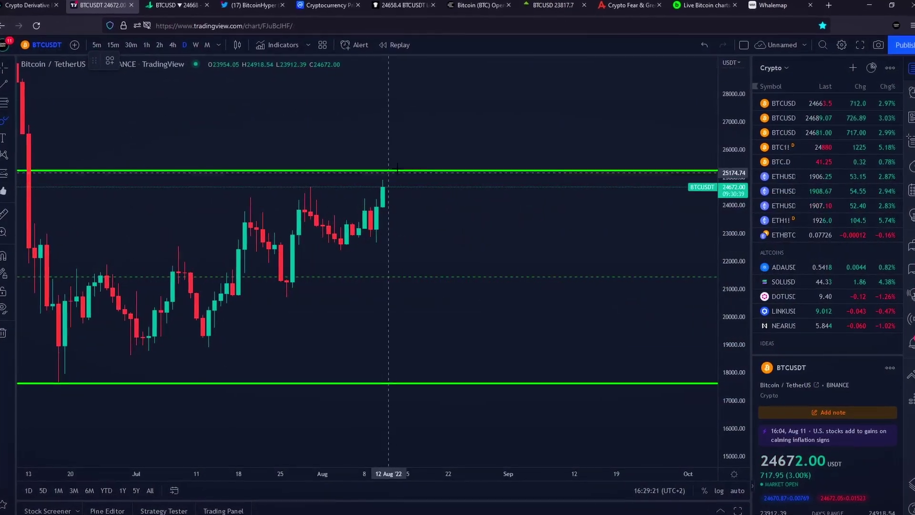
{"action": "mouse_move", "coordinate": [387, 160]}
{"action": "left_mouse_down"}
{"action": "mouse_move", "coordinate": [467, 347]}
{"action": "mouse_move", "coordinate": [505, 389]}
{"action": "mouse_move", "coordinate": [476, 350]}
{"action": "mouse_move", "coordinate": [480, 325]}
{"action": "left_mouse_up"}
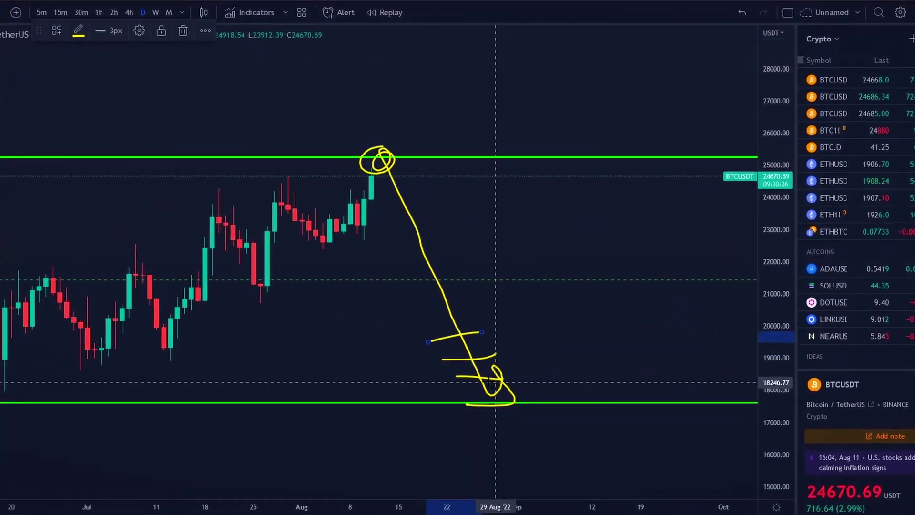
{"action": "mouse_move", "coordinate": [512, 403]}
{"action": "left_mouse_down"}
{"action": "mouse_move", "coordinate": [648, 302]}
{"action": "mouse_move", "coordinate": [679, 158]}
{"action": "mouse_move", "coordinate": [711, 203]}
{"action": "left_mouse_up"}
Add crossing strokes, circle the earlier pullback with a curve, and loop the right-hand rally.
{"action": "left_click_drag", "start_coordinate": [643, 181], "coordinate": [702, 180]}
{"action": "left_click_drag", "start_coordinate": [638, 207], "coordinate": [689, 200]}
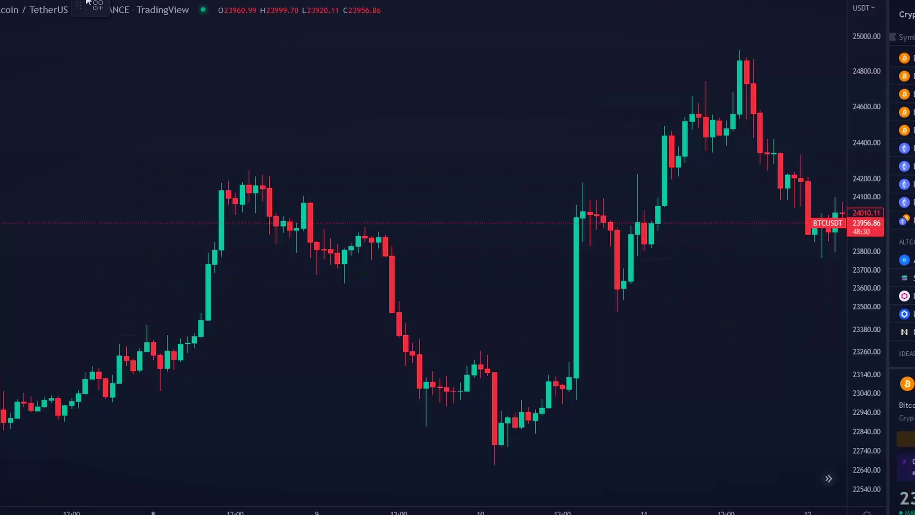
{"action": "mouse_move", "coordinate": [441, 170]}
{"action": "left_mouse_down"}
{"action": "mouse_move", "coordinate": [306, 451]}
{"action": "mouse_move", "coordinate": [446, 176]}
{"action": "left_mouse_up"}
{"action": "left_click_drag", "start_coordinate": [306, 345], "coordinate": [419, 277]}
{"action": "left_click_drag", "start_coordinate": [631, 20], "coordinate": [706, 30]}
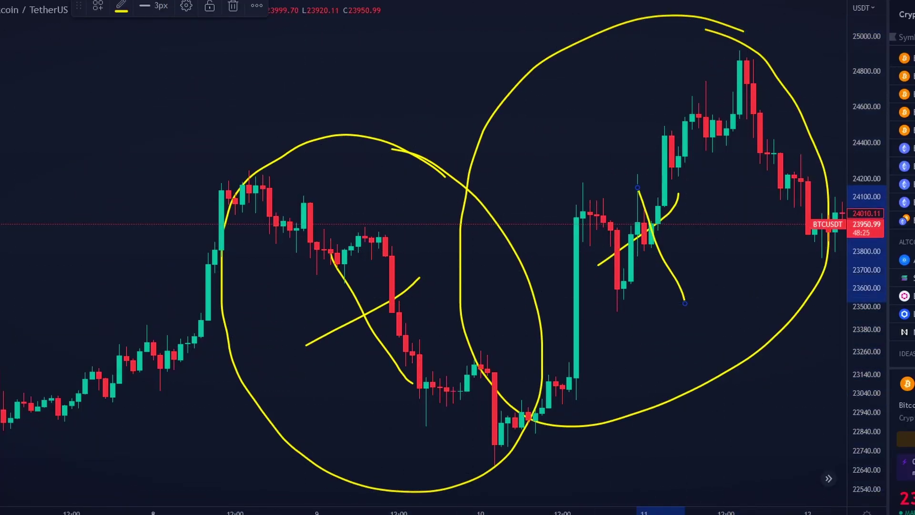
{"action": "left_click_drag", "start_coordinate": [115, 143], "coordinate": [480, 143]}
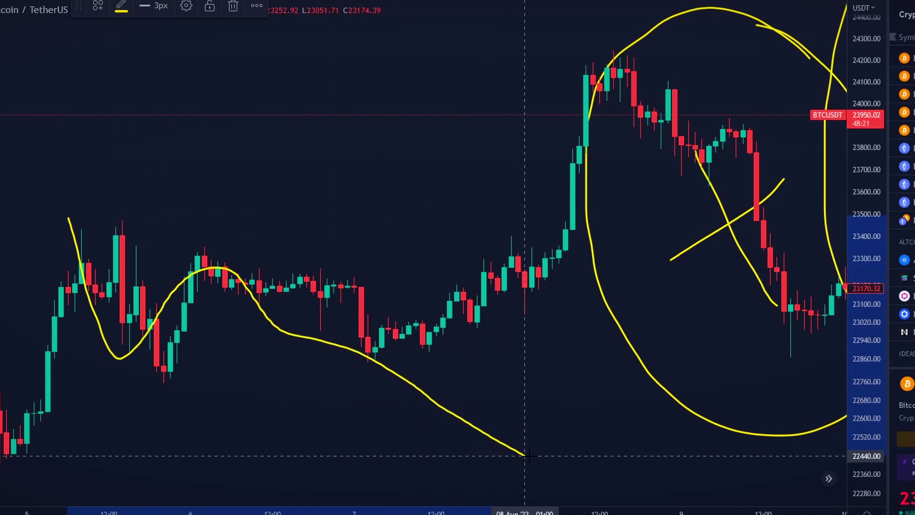
Bring up Bitcoin's USD chart on CoinMarketCap, then extend the yellow freehand line on BTCUSDT.
{"action": "left_click", "coordinate": [328, 11]}
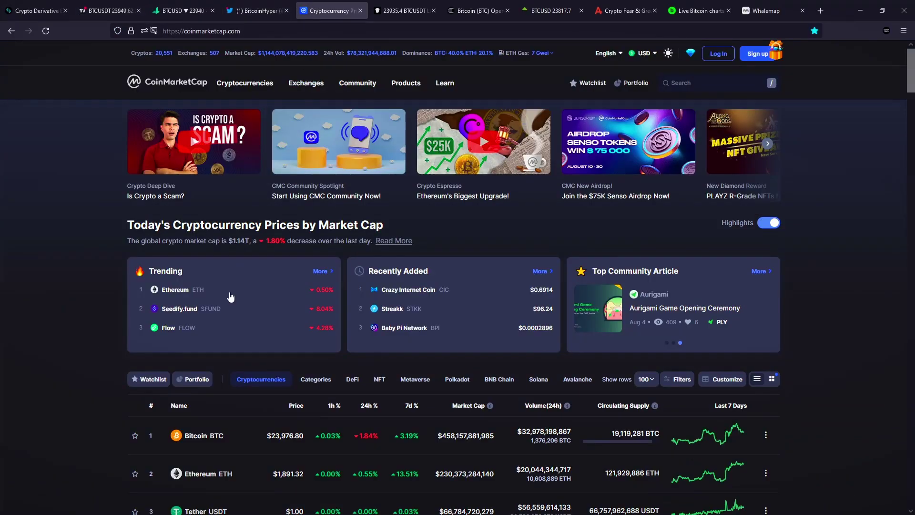
{"action": "scroll", "coordinate": [214, 286], "scroll_direction": "down", "scroll_amount": 3}
{"action": "left_click", "coordinate": [207, 334]}
{"action": "scroll", "coordinate": [210, 324], "scroll_direction": "down", "scroll_amount": 5}
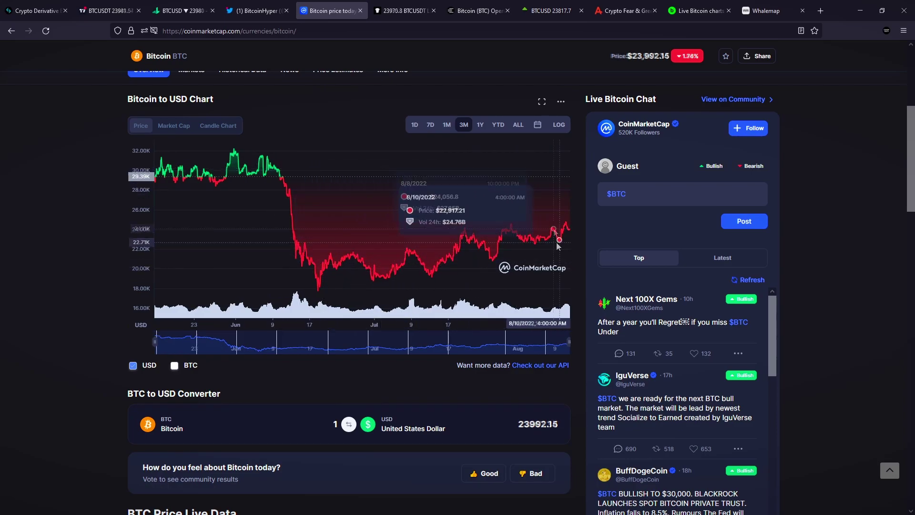
{"action": "left_click", "coordinate": [103, 6]}
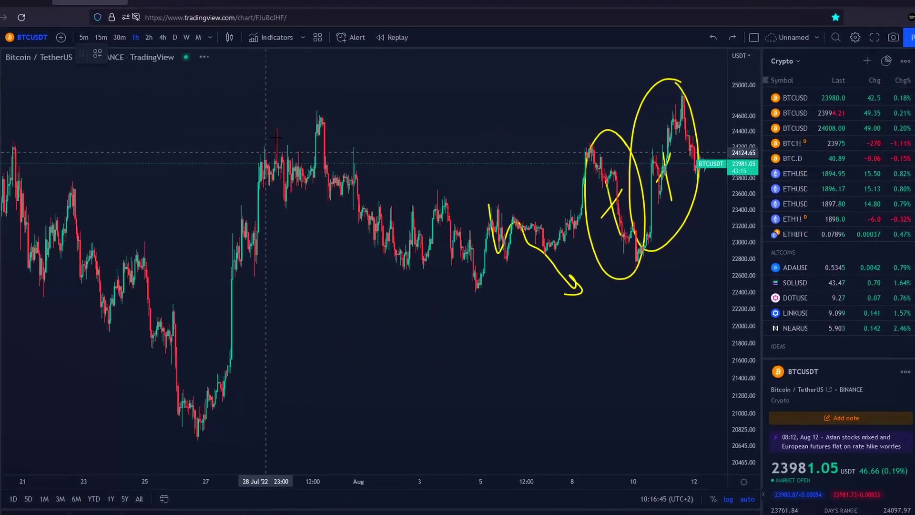
{"action": "mouse_move", "coordinate": [341, 174]}
{"action": "left_mouse_down"}
{"action": "mouse_move", "coordinate": [439, 205]}
{"action": "mouse_move", "coordinate": [486, 205]}
{"action": "left_mouse_up"}
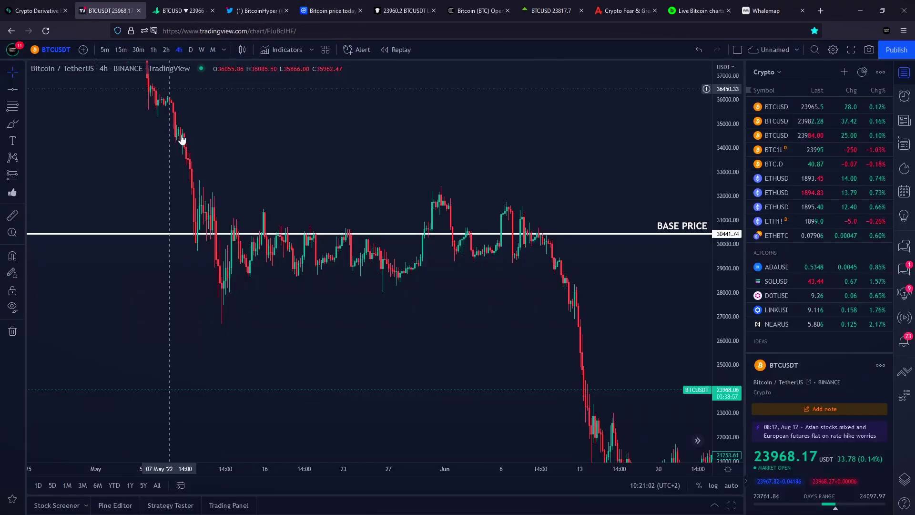
Sketch a yellow path to the valley and peak, then undo it.
{"action": "scroll", "coordinate": [518, 332], "scroll_direction": "down", "scroll_amount": 5}
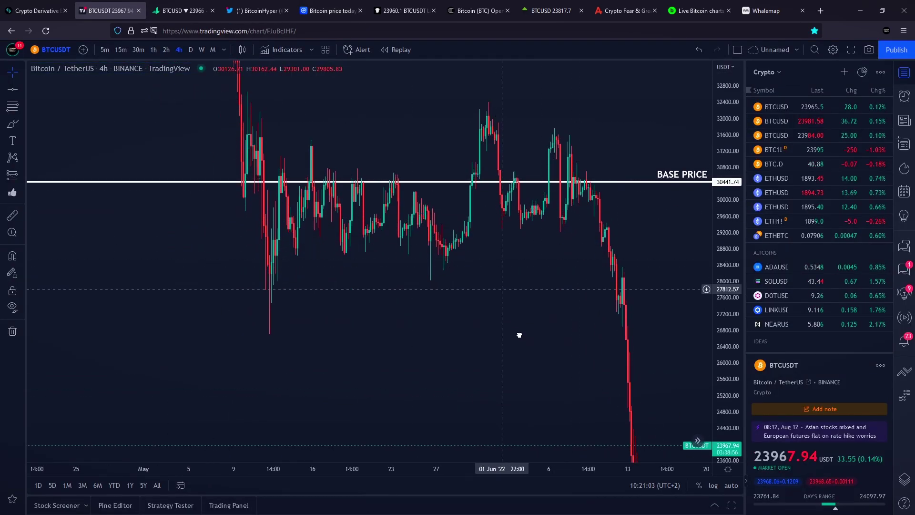
{"action": "mouse_move", "coordinate": [140, 233]}
{"action": "left_mouse_down"}
{"action": "mouse_move", "coordinate": [346, 306]}
{"action": "mouse_move", "coordinate": [453, 135]}
{"action": "mouse_move", "coordinate": [553, 153]}
{"action": "mouse_move", "coordinate": [612, 224]}
{"action": "left_mouse_up"}
{"action": "key", "text": "ctrl+z"}
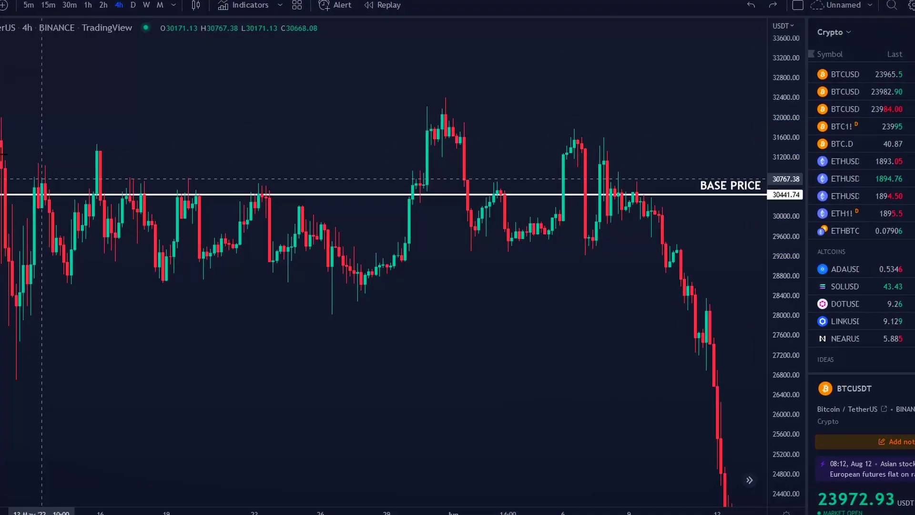
Draw a parallel channel starting near 28514.84 and brush a yellow wave across it.
{"action": "left_click", "coordinate": [0, 167]}
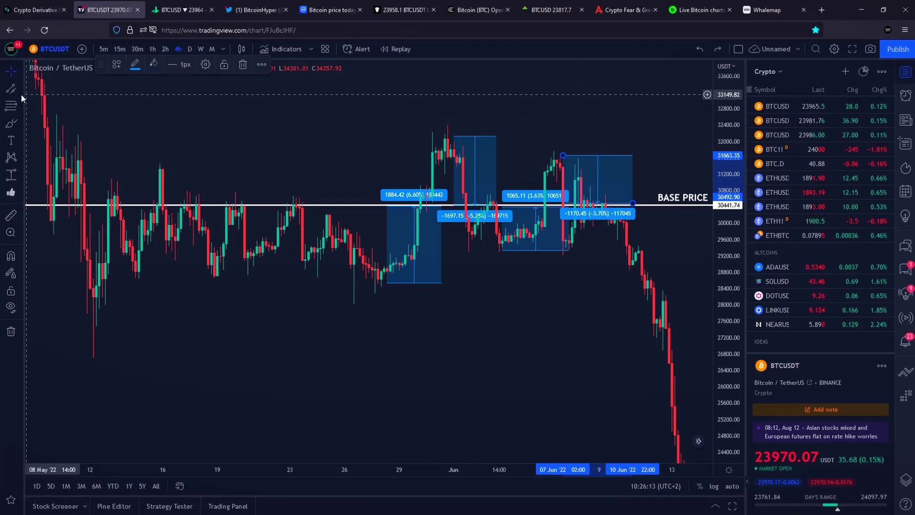
{"action": "left_click", "coordinate": [51, 284]}
{"action": "left_click", "coordinate": [672, 284]}
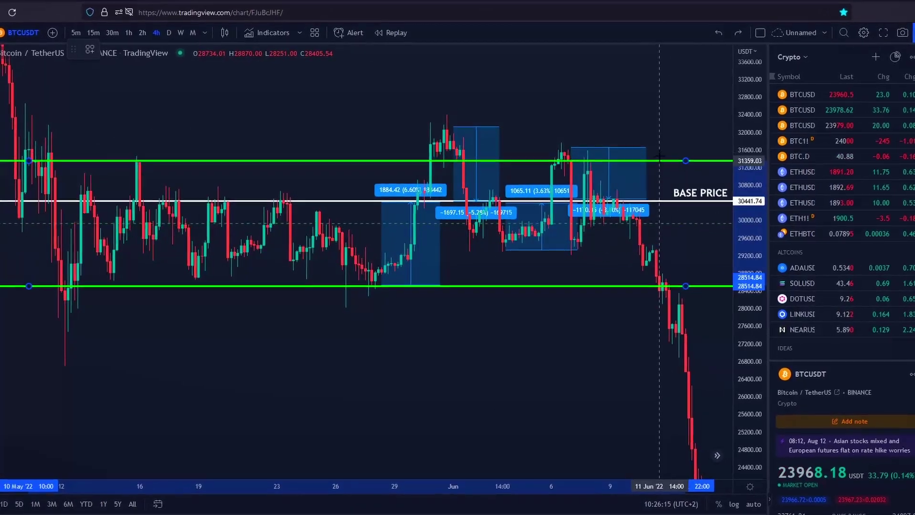
{"action": "left_click", "coordinate": [673, 152]}
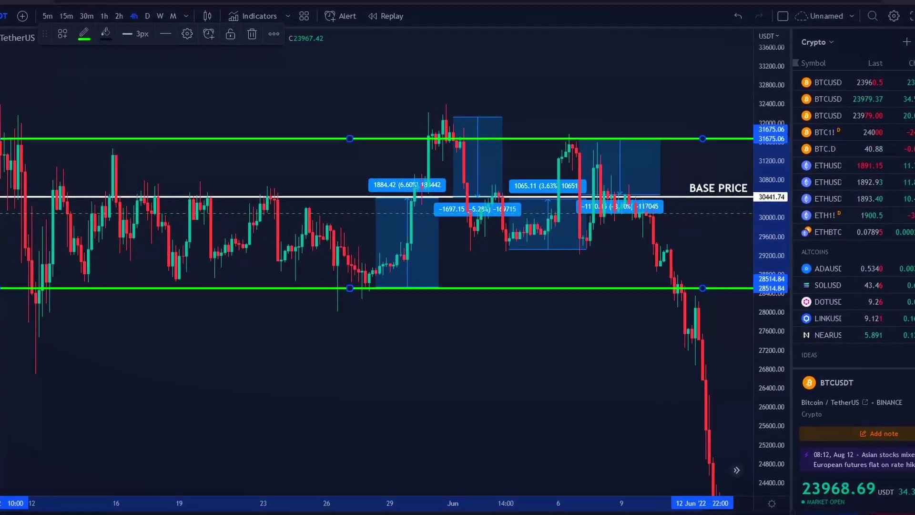
{"action": "mouse_move", "coordinate": [56, 270]}
{"action": "left_mouse_down"}
{"action": "mouse_move", "coordinate": [157, 148]}
{"action": "mouse_move", "coordinate": [267, 200]}
{"action": "mouse_move", "coordinate": [476, 209]}
{"action": "mouse_move", "coordinate": [630, 151]}
{"action": "left_mouse_up"}
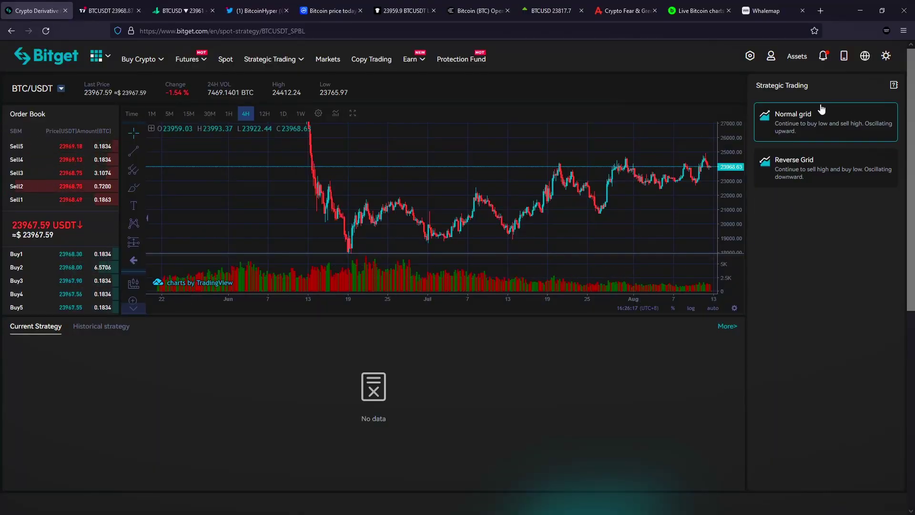
Return to the TradingView chart tab.
{"action": "left_click", "coordinate": [105, 5]}
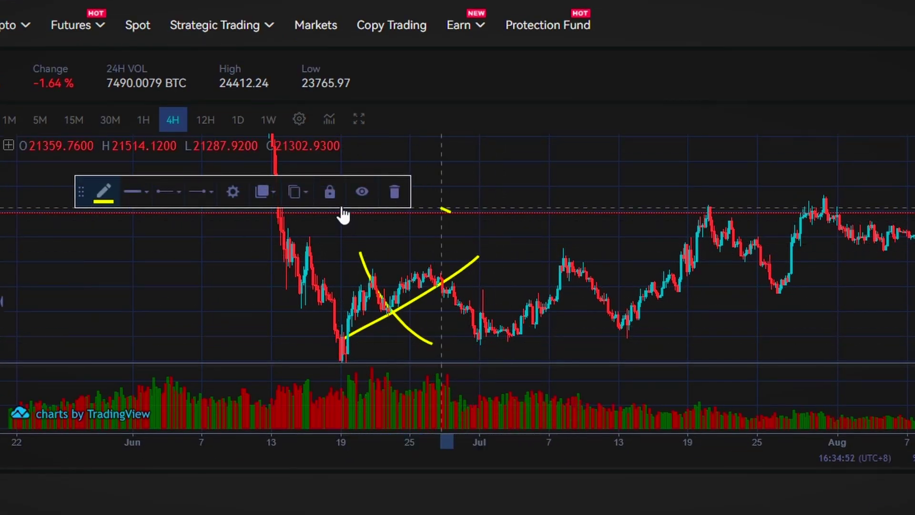
{"action": "mouse_move", "coordinate": [202, 9]}
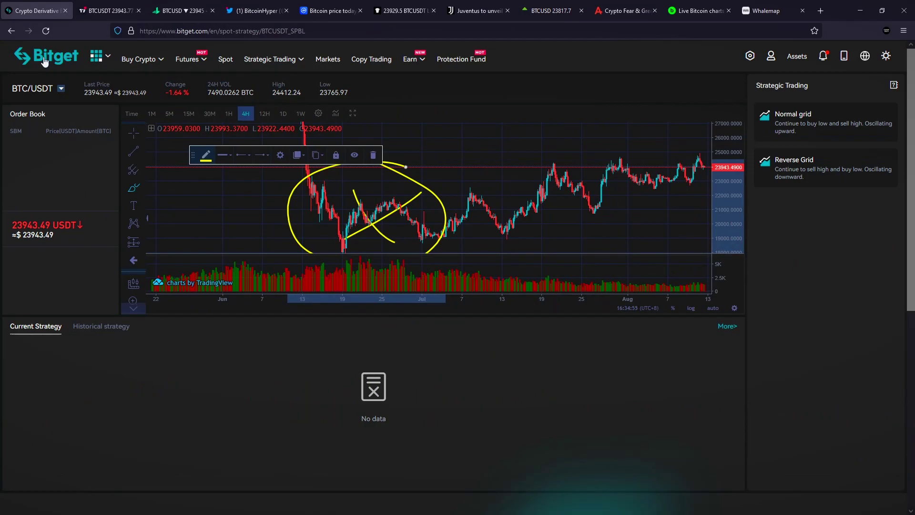
Load the Bitget homepage and scroll toward Our Partners, then change browser tabs.
{"action": "left_click", "coordinate": [44, 61]}
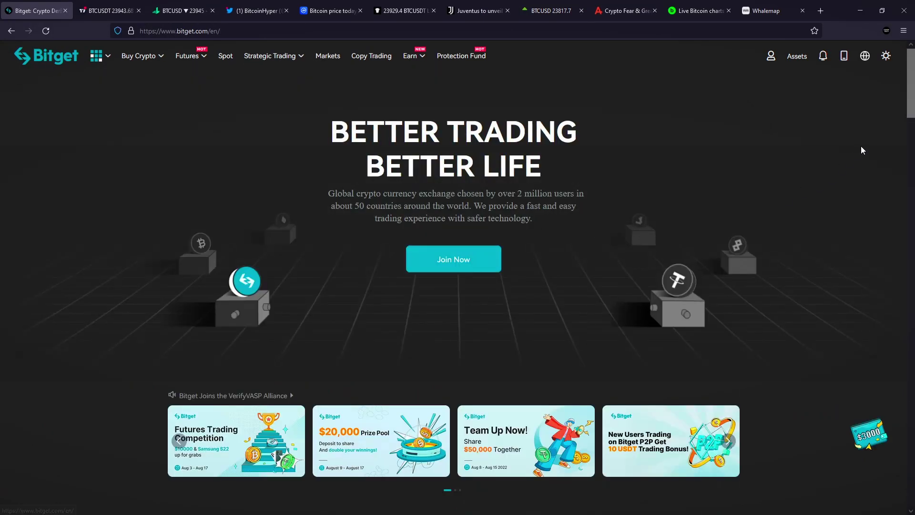
{"action": "scroll", "coordinate": [862, 150], "scroll_direction": "down", "scroll_amount": 20}
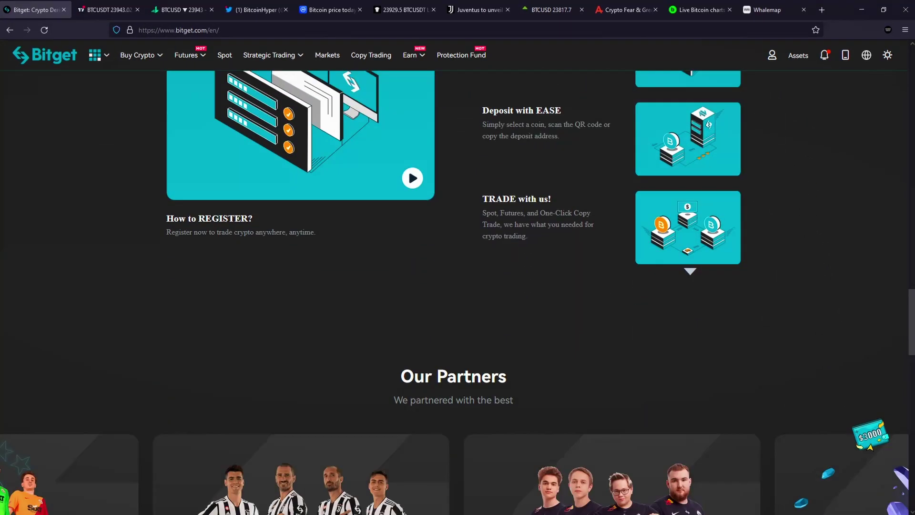
{"action": "scroll", "coordinate": [822, 361], "scroll_direction": "down", "scroll_amount": 5}
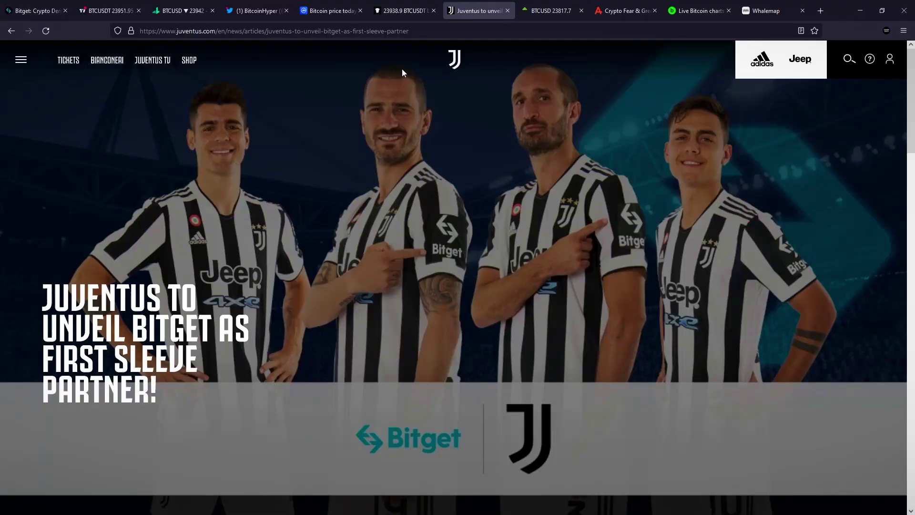
{"action": "scroll", "coordinate": [906, 121], "scroll_direction": "down", "scroll_amount": 5}
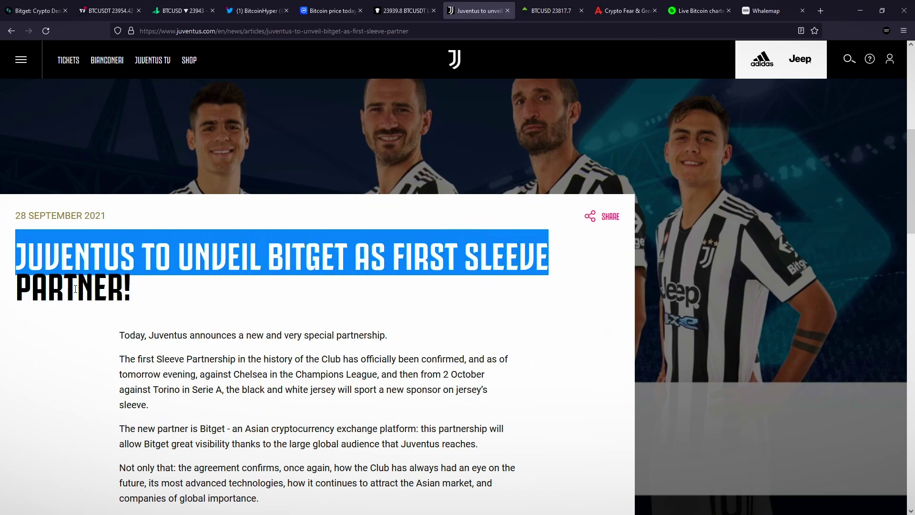
{"action": "left_click", "coordinate": [762, 6]}
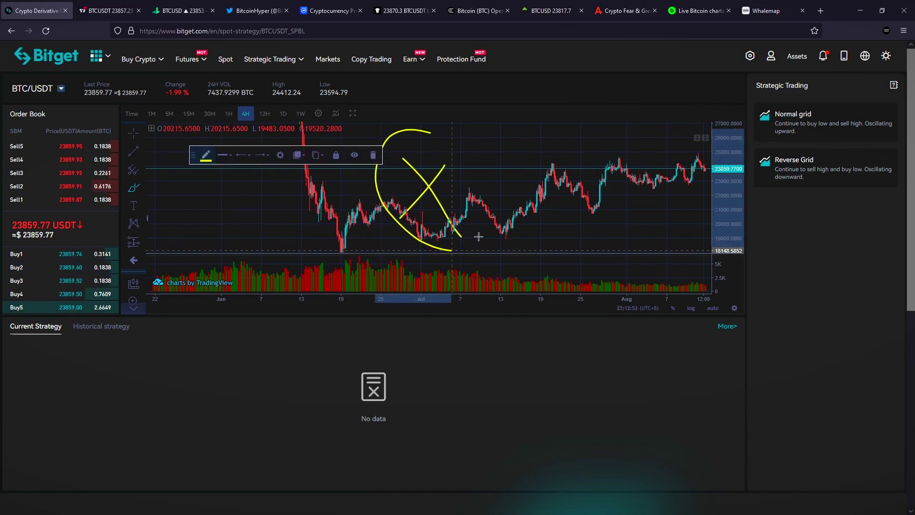
Review Bitcoin's row of market data in the CoinMarketCap coin table.
{"action": "left_click", "coordinate": [329, 11]}
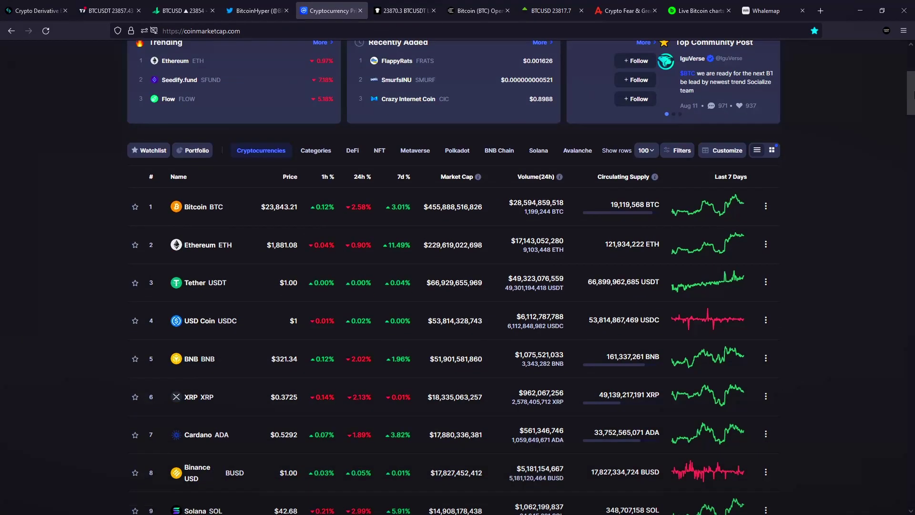
{"action": "left_click_drag", "start_coordinate": [152, 213], "coordinate": [816, 456]}
{"action": "left_click", "coordinate": [91, 229]}
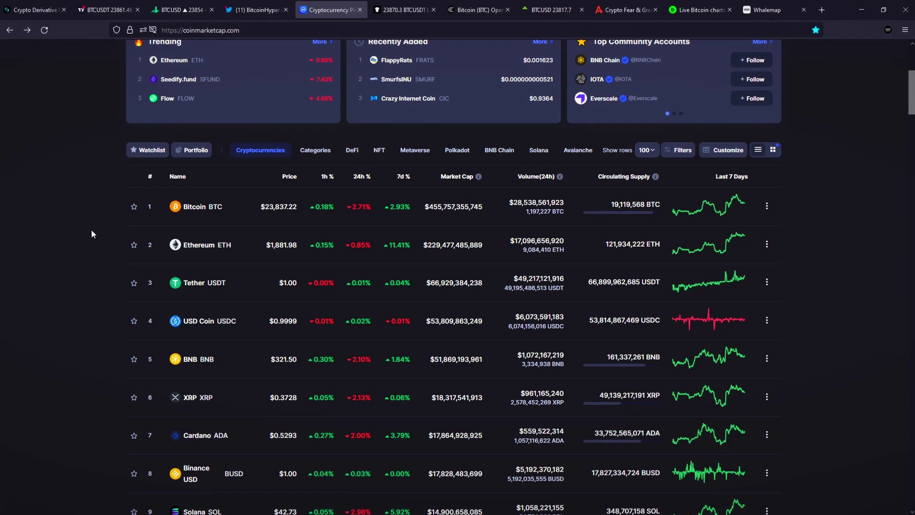
{"action": "left_click_drag", "start_coordinate": [143, 207], "coordinate": [563, 211]}
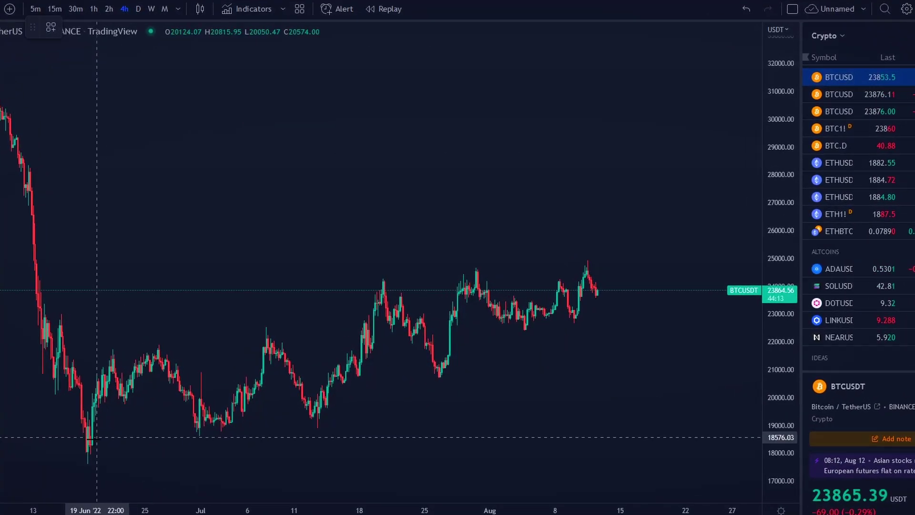
Trace a white zigzag path up from the June low along Bitcoin's swing highs and lows.
{"action": "left_click_drag", "start_coordinate": [80, 452], "coordinate": [143, 345]}
{"action": "left_click", "coordinate": [143, 345]}
{"action": "left_click", "coordinate": [242, 441]}
{"action": "left_click", "coordinate": [281, 342]}
{"action": "left_click", "coordinate": [309, 418]}
{"action": "left_click", "coordinate": [382, 280]}
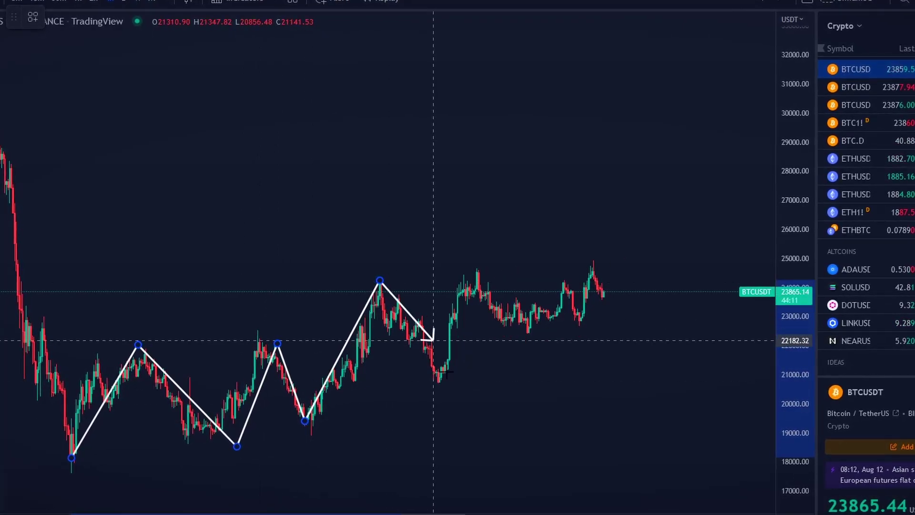
{"action": "left_click", "coordinate": [470, 339]}
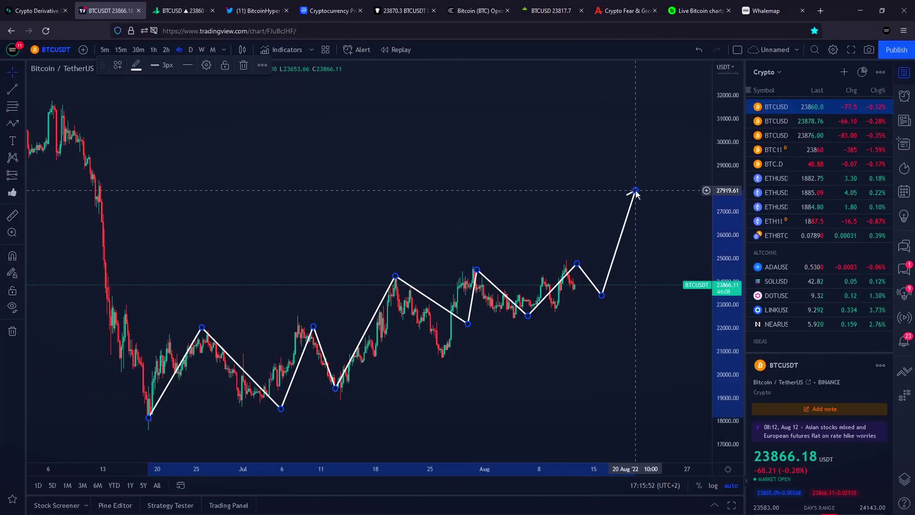
{"action": "left_click", "coordinate": [402, 11]}
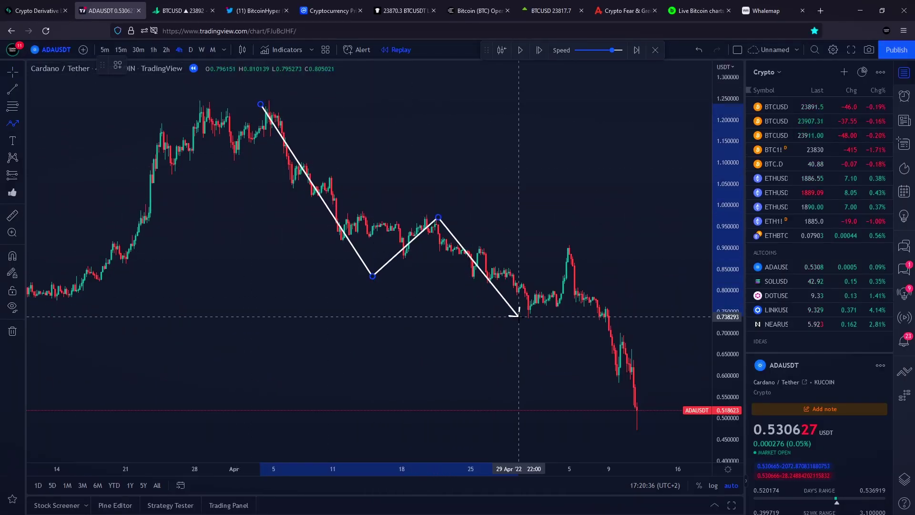
Switch the Bitget grid page to the ADA/USDT pair.
{"action": "left_click", "coordinate": [38, 11]}
{"action": "mouse_move", "coordinate": [61, 98]}
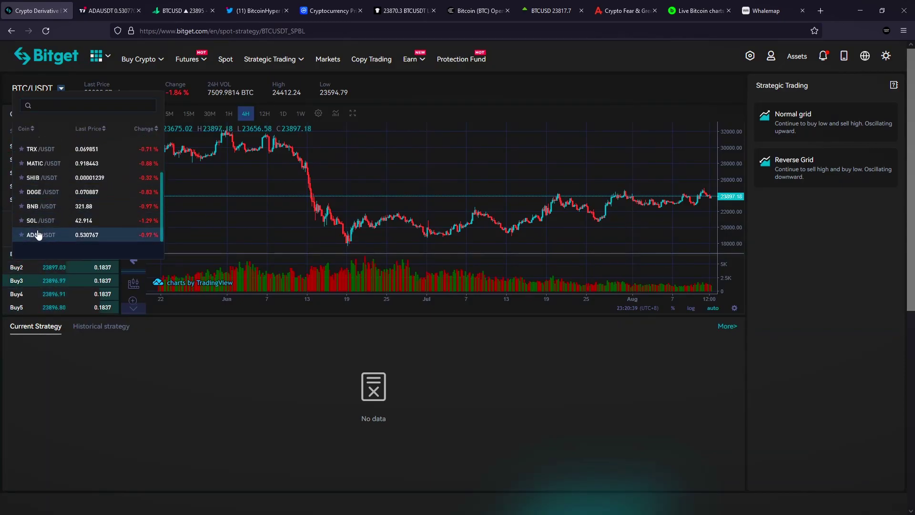
{"action": "left_click", "coordinate": [38, 234]}
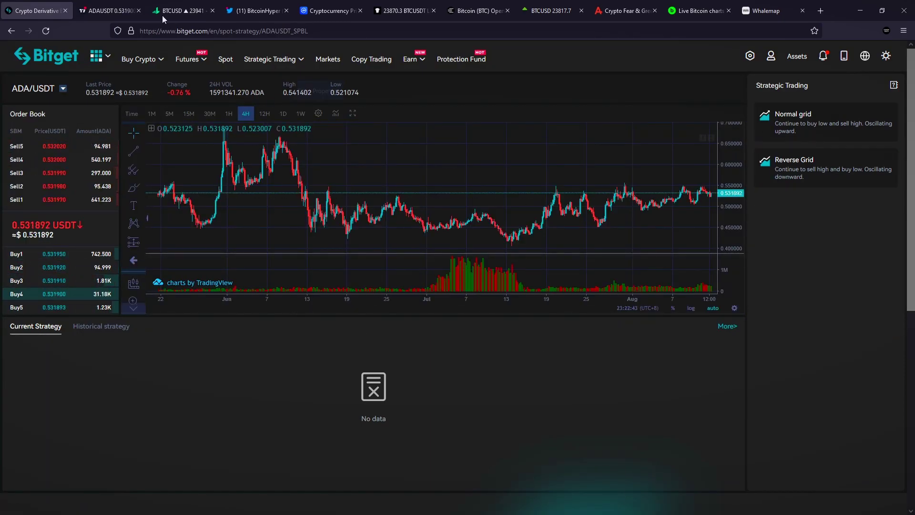
Sketch a yellow recovery wave from Cardano's low with a long-position box above it.
{"action": "left_click", "coordinate": [110, 11]}
{"action": "scroll", "coordinate": [420, 399], "scroll_direction": "up", "scroll_amount": 5}
{"action": "mouse_move", "coordinate": [393, 415]}
{"action": "left_mouse_down"}
{"action": "mouse_move", "coordinate": [512, 360]}
{"action": "mouse_move", "coordinate": [586, 301]}
{"action": "left_mouse_up"}
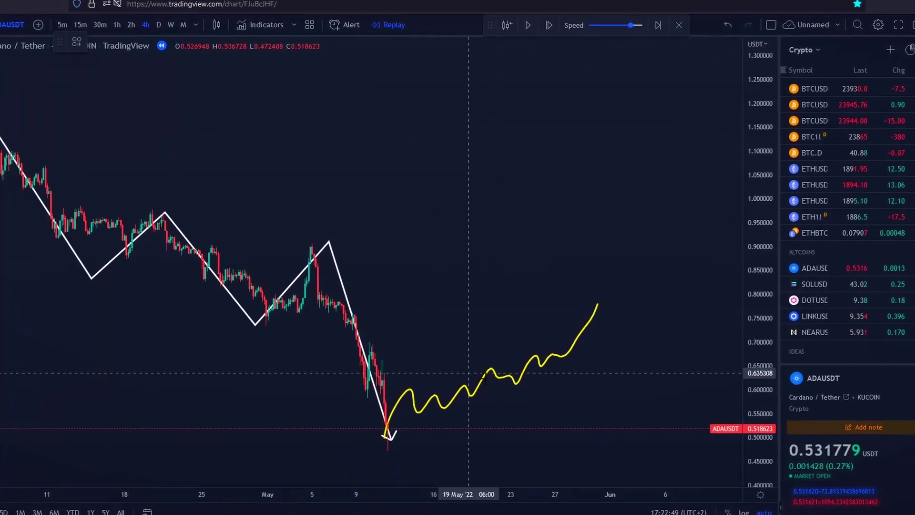
{"action": "left_click", "coordinate": [497, 367]}
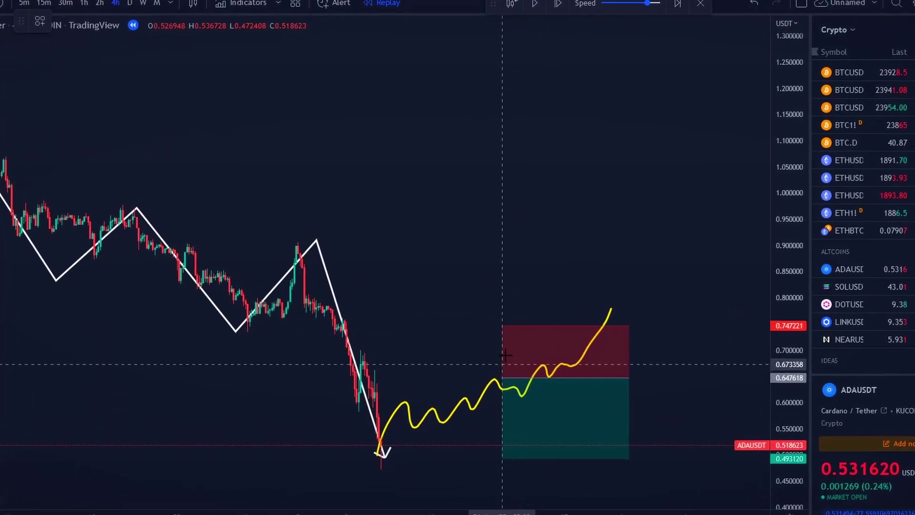
{"action": "left_click_drag", "start_coordinate": [506, 355], "coordinate": [727, 351]}
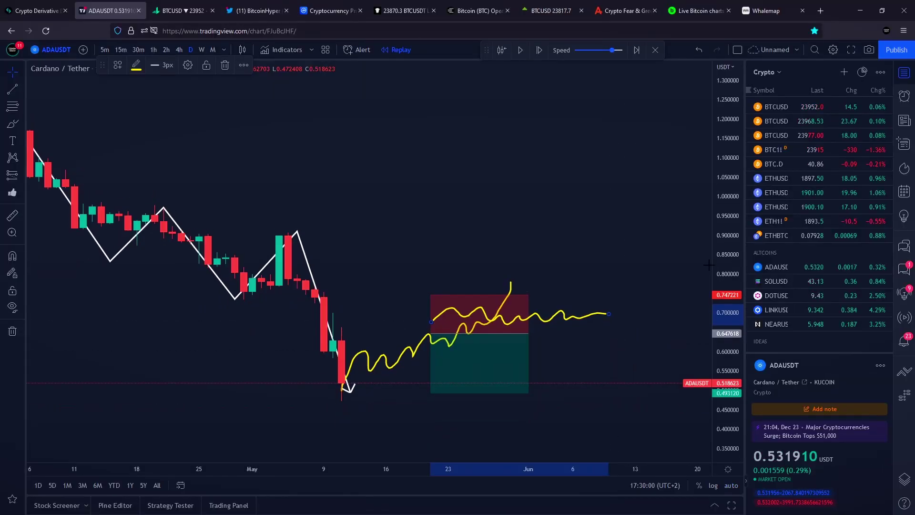
{"action": "left_click_drag", "start_coordinate": [708, 265], "coordinate": [550, 367]}
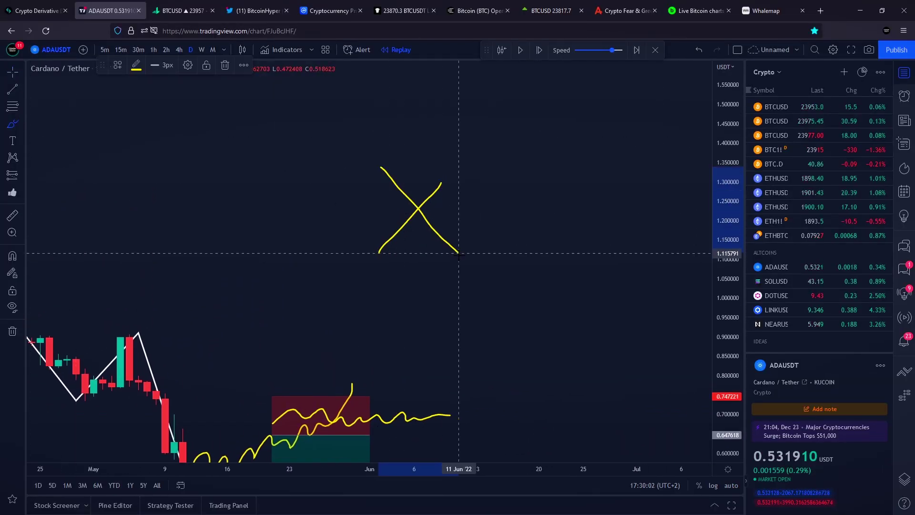
{"action": "type", "text": "b"}
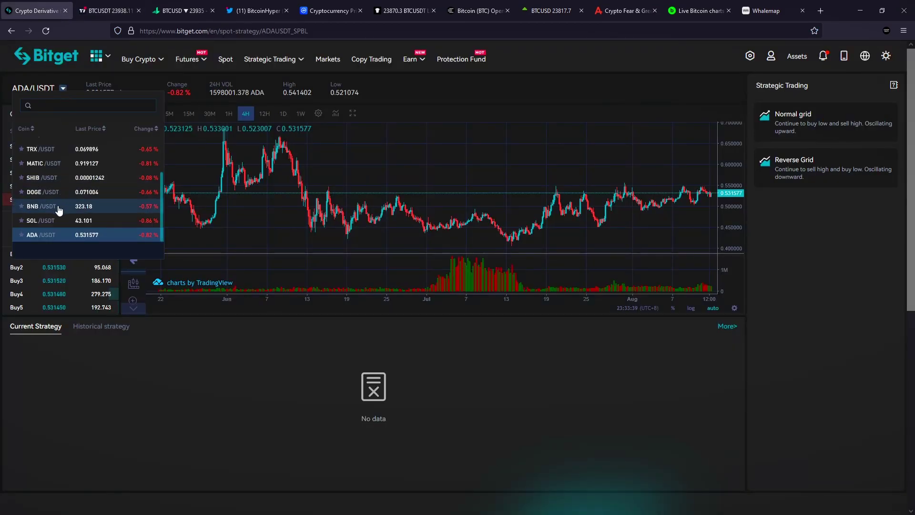
Scroll through the CoinMarketCap price table and select its rows.
{"action": "scroll", "coordinate": [84, 219], "scroll_direction": "up", "scroll_amount": 2}
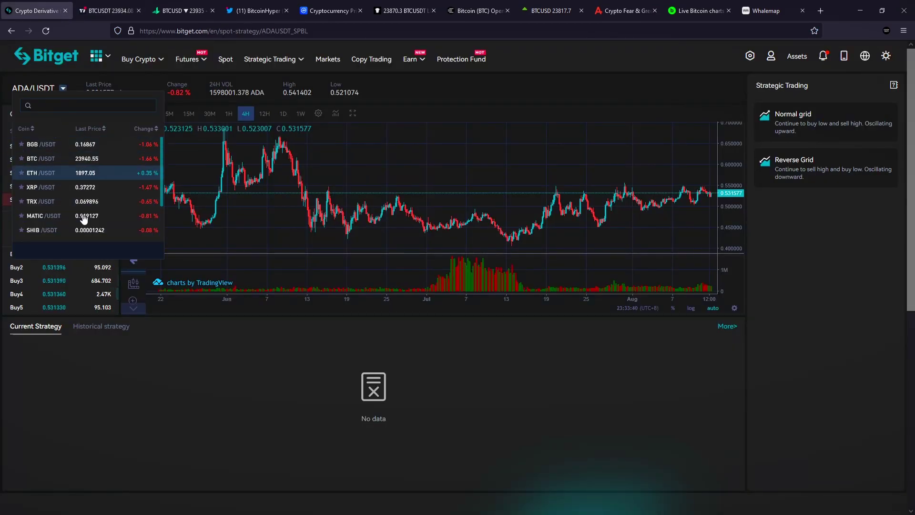
{"action": "left_click", "coordinate": [328, 11]}
{"action": "scroll", "coordinate": [457, 286], "scroll_direction": "down", "scroll_amount": 5}
{"action": "left_click_drag", "start_coordinate": [143, 143], "coordinate": [809, 405]}
Draw a green parallel channel marking NEAR's trading range.
{"action": "left_click", "coordinate": [110, 11]}
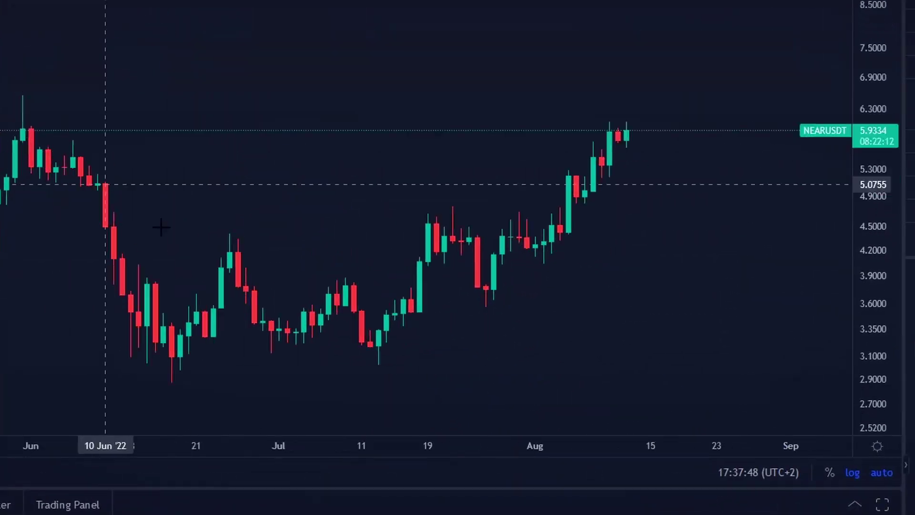
{"action": "left_click", "coordinate": [221, 424]}
{"action": "left_click", "coordinate": [603, 423]}
{"action": "left_click", "coordinate": [237, 256]}
{"action": "left_click", "coordinate": [385, 385]}
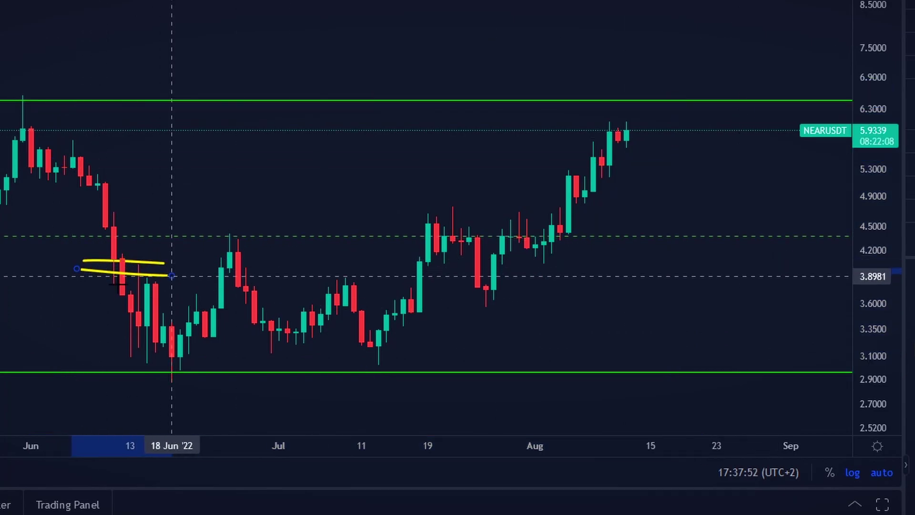
Sketch yellow price swings between the channel lines, then choose Bitget's manual grid setup.
{"action": "left_click", "coordinate": [329, 10]}
{"action": "scroll", "coordinate": [458, 286], "scroll_direction": "down", "scroll_amount": 5}
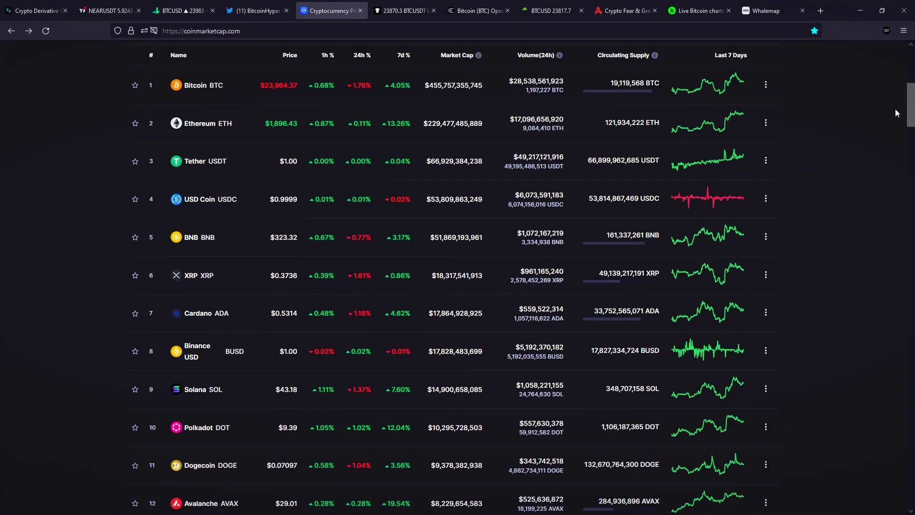
{"action": "left_click_drag", "start_coordinate": [142, 71], "coordinate": [549, 205]}
{"action": "left_click", "coordinate": [822, 329]}
{"action": "left_click", "coordinate": [110, 10]}
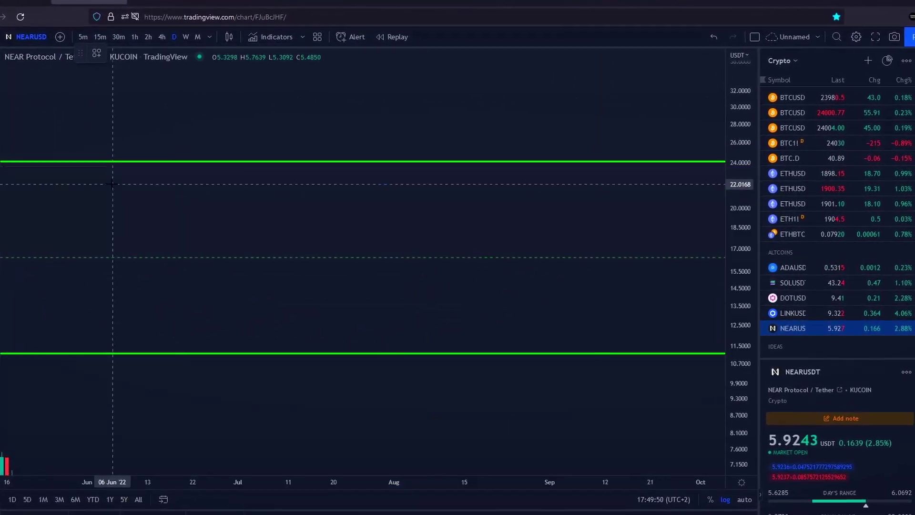
{"action": "mouse_move", "coordinate": [125, 183]}
{"action": "left_mouse_down"}
{"action": "mouse_move", "coordinate": [269, 318]}
{"action": "mouse_move", "coordinate": [445, 193]}
{"action": "mouse_move", "coordinate": [542, 368]}
{"action": "mouse_move", "coordinate": [618, 159]}
{"action": "left_mouse_up"}
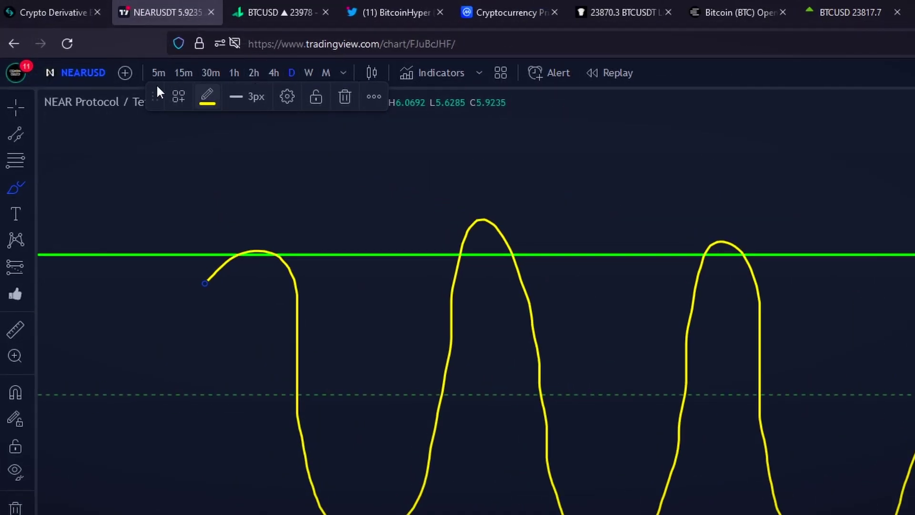
{"action": "left_click", "coordinate": [72, 13]}
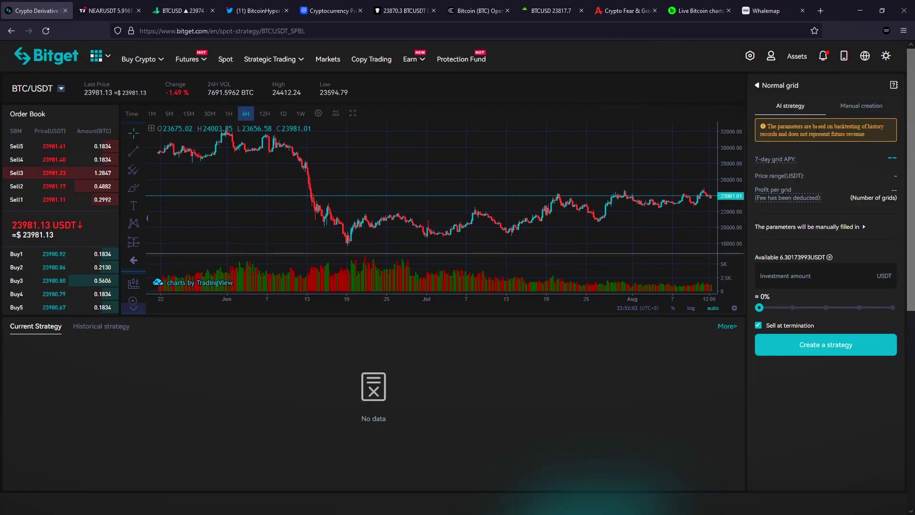
{"action": "left_click", "coordinate": [856, 107]}
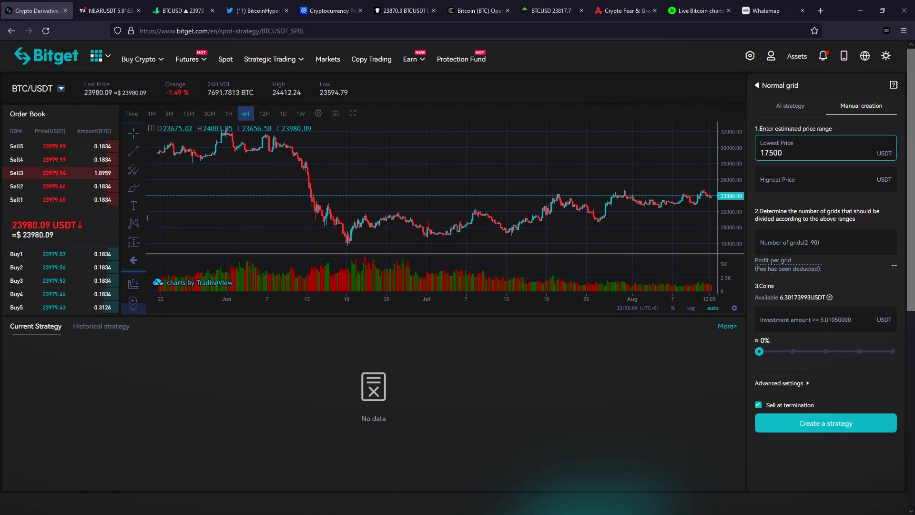
Enter 25000 as the highest price and change the grid count from 60 to 75.
{"action": "type", "text": "25000"}
{"action": "left_click", "coordinate": [785, 248]}
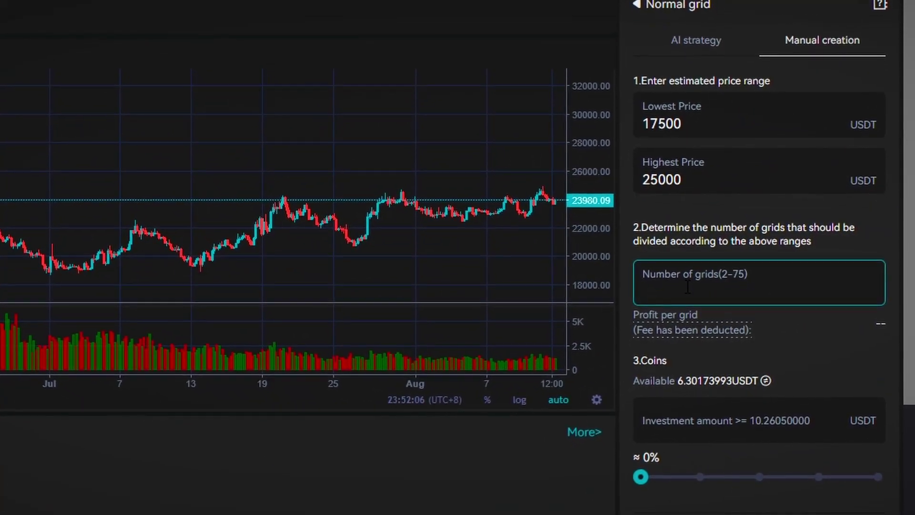
{"action": "type", "text": "60"}
{"action": "left_click_drag", "start_coordinate": [630, 310], "coordinate": [736, 317]}
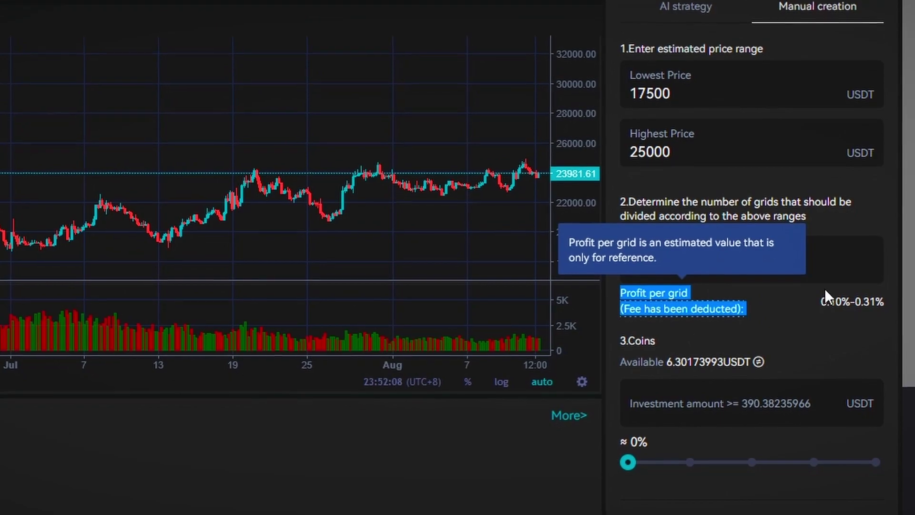
{"action": "left_click_drag", "start_coordinate": [824, 317], "coordinate": [882, 296]}
{"action": "double_click", "coordinate": [634, 262]}
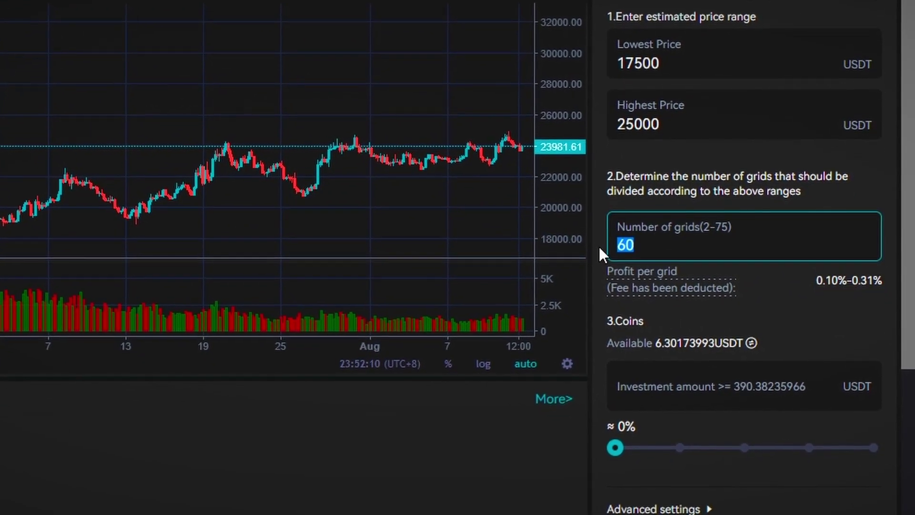
{"action": "type", "text": "75"}
{"action": "left_click_drag", "start_coordinate": [800, 267], "coordinate": [882, 279]}
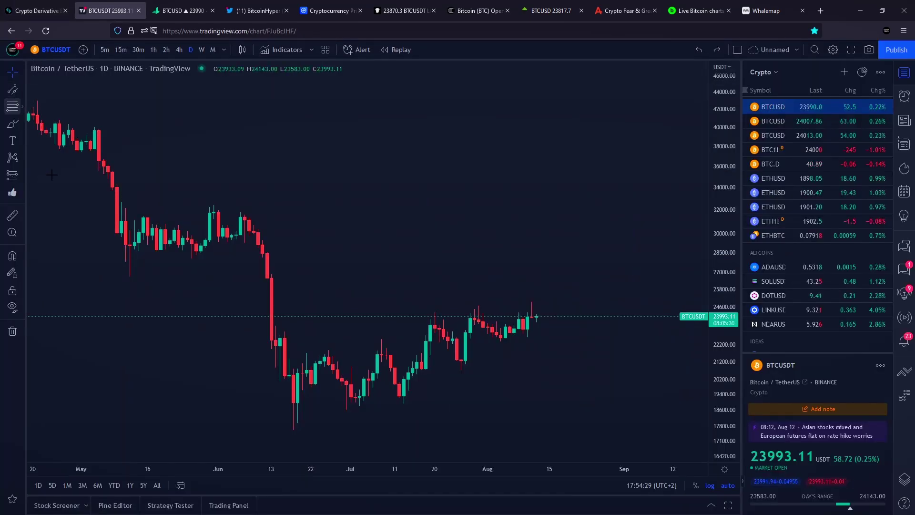
Draw a green line at the June low and raise Cardano's upper range line to about 0.66.
{"action": "left_click_drag", "start_coordinate": [266, 438], "coordinate": [652, 429]}
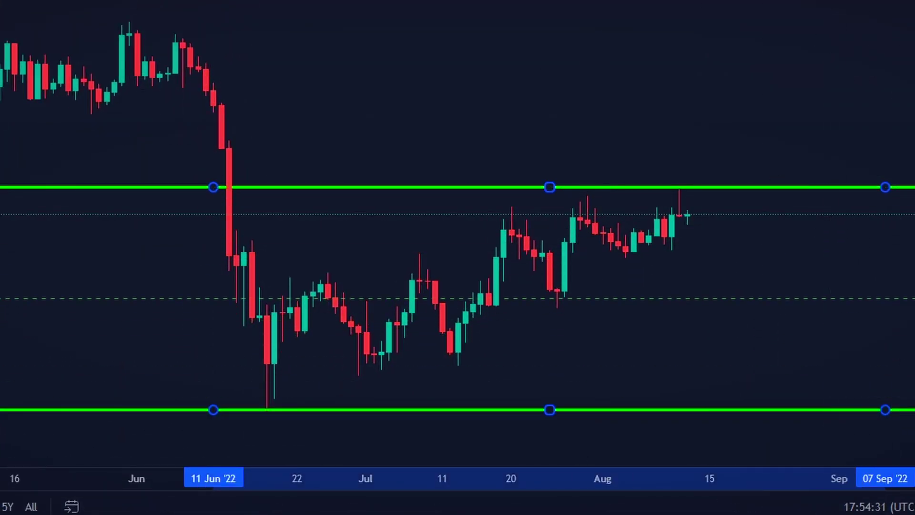
{"action": "left_click_drag", "start_coordinate": [213, 387], "coordinate": [229, 307]}
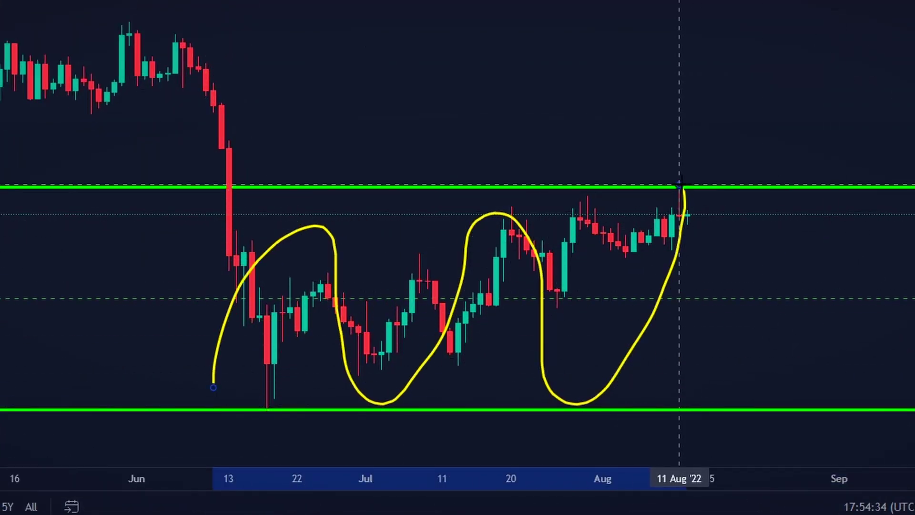
{"action": "left_click", "coordinate": [772, 342]}
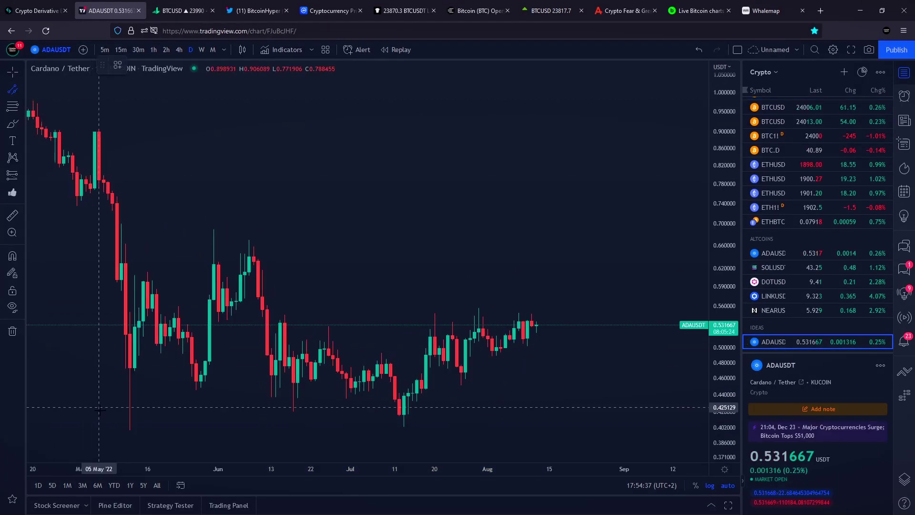
{"action": "left_click_drag", "start_coordinate": [580, 414], "coordinate": [582, 265]}
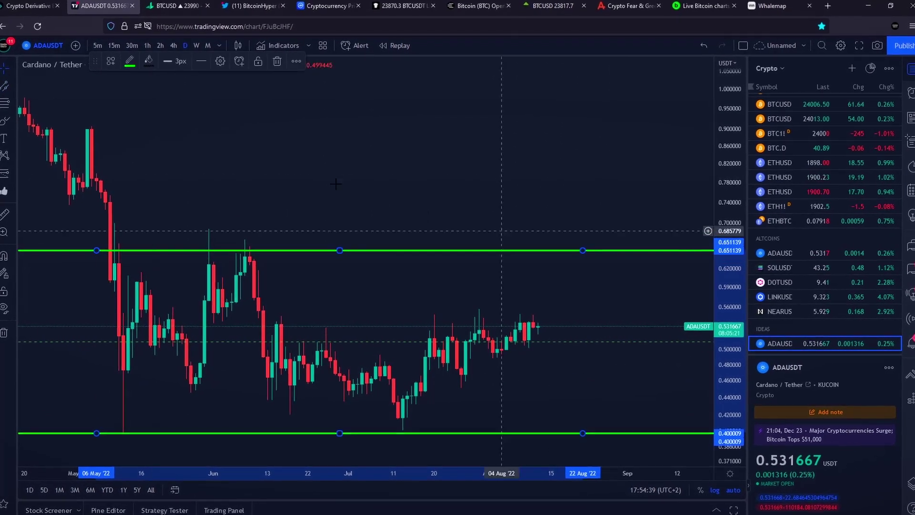
{"action": "mouse_move", "coordinate": [73, 292]}
{"action": "left_mouse_down"}
{"action": "mouse_move", "coordinate": [95, 265]}
{"action": "mouse_move", "coordinate": [303, 309]}
{"action": "mouse_move", "coordinate": [520, 280]}
{"action": "mouse_move", "coordinate": [640, 291]}
{"action": "left_mouse_up"}
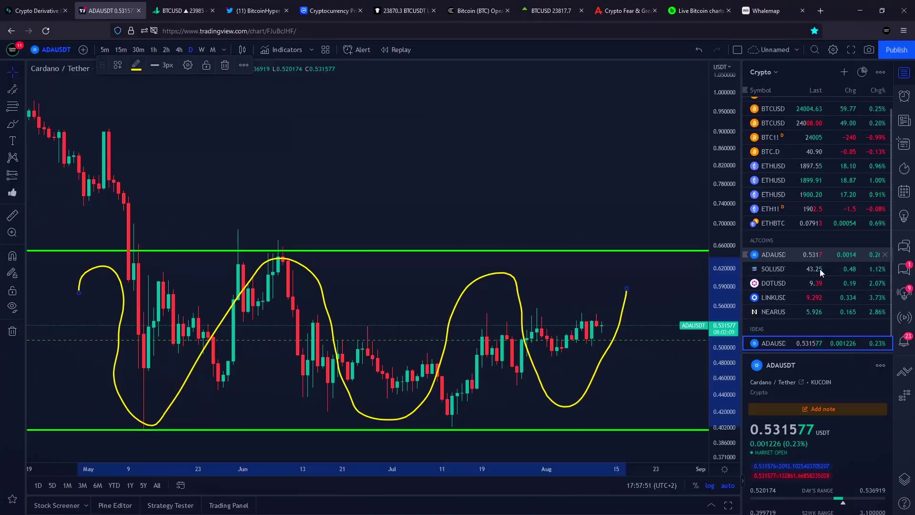
On the Ethereum ETHUSDT chart, cross out the rally with freehand strokes.
{"action": "scroll", "coordinate": [819, 268], "scroll_direction": "down", "scroll_amount": 1}
{"action": "left_click", "coordinate": [787, 341]}
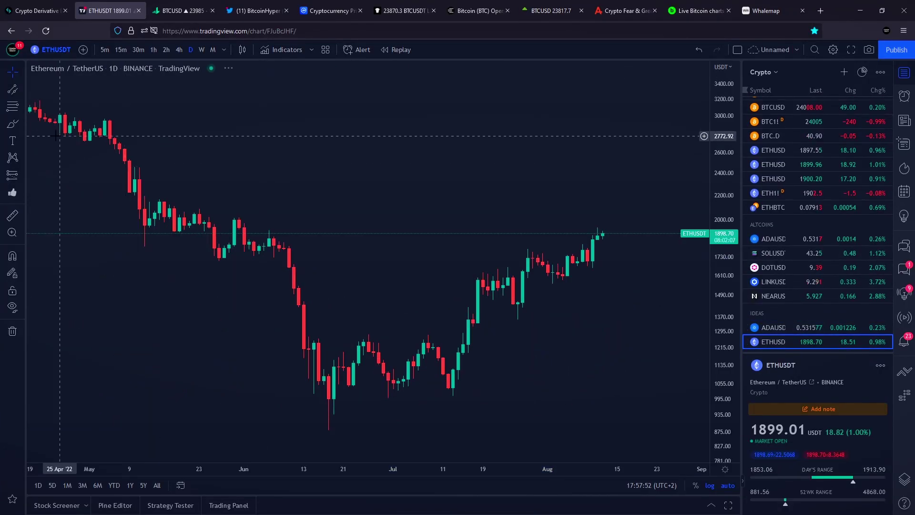
{"action": "left_click", "coordinate": [15, 125]}
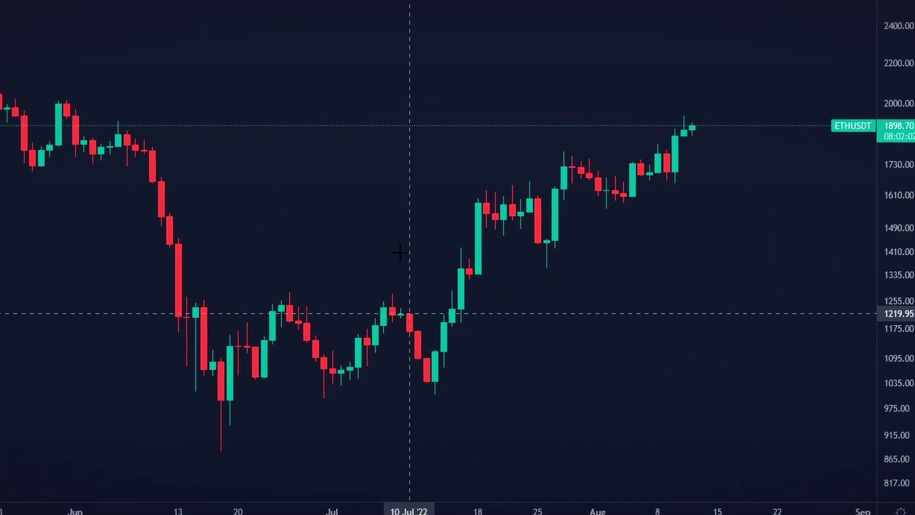
{"action": "left_click_drag", "start_coordinate": [406, 312], "coordinate": [466, 265]}
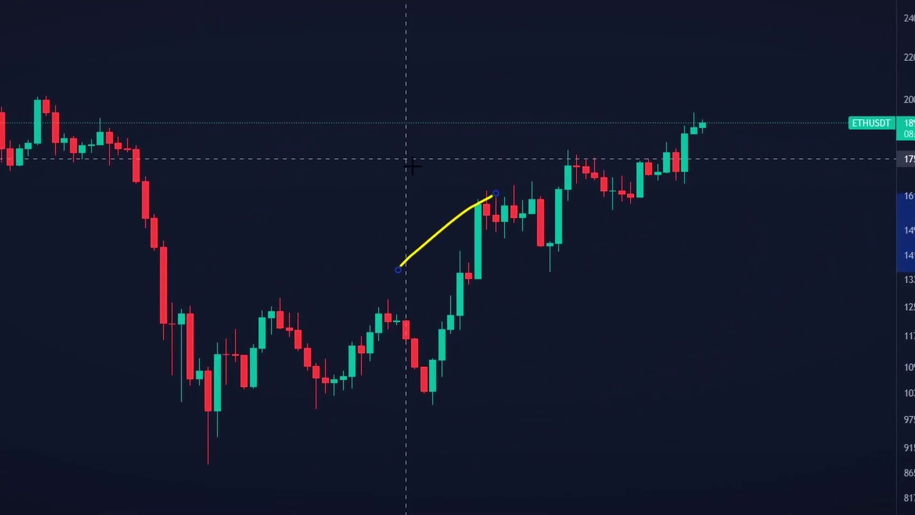
{"action": "left_click_drag", "start_coordinate": [411, 164], "coordinate": [513, 300]}
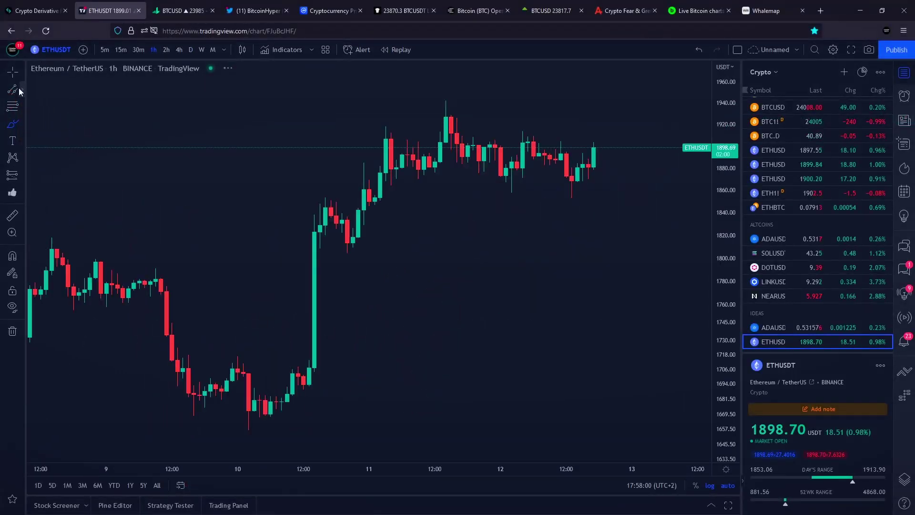
{"action": "scroll", "coordinate": [191, 176], "scroll_direction": "up", "scroll_amount": 2}
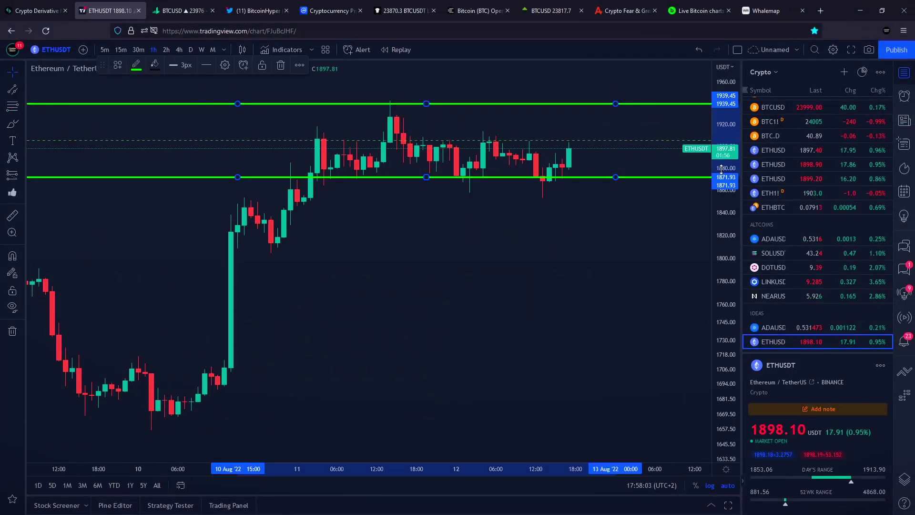
{"action": "left_click_drag", "start_coordinate": [721, 168], "coordinate": [10, 131]}
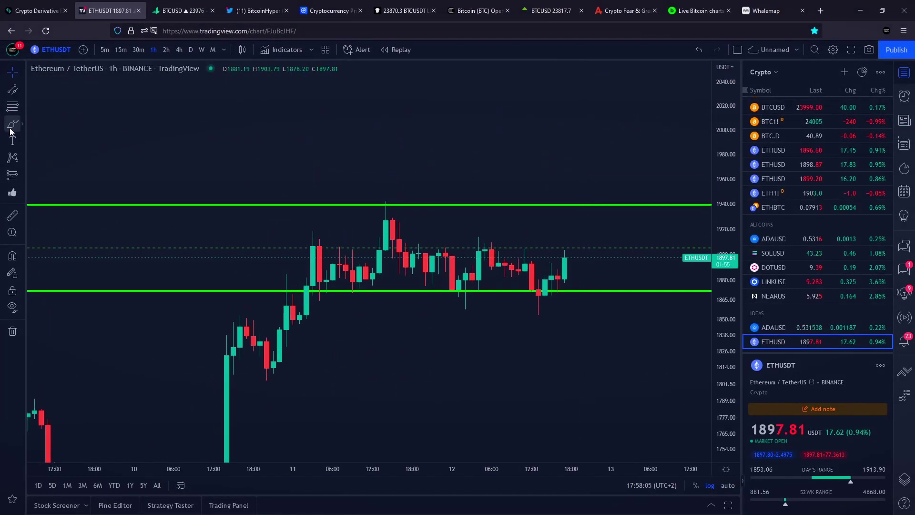
Back on Cardano, add extra SELL and BUY grid levels and sketch price swinging through them.
{"action": "left_click", "coordinate": [772, 327]}
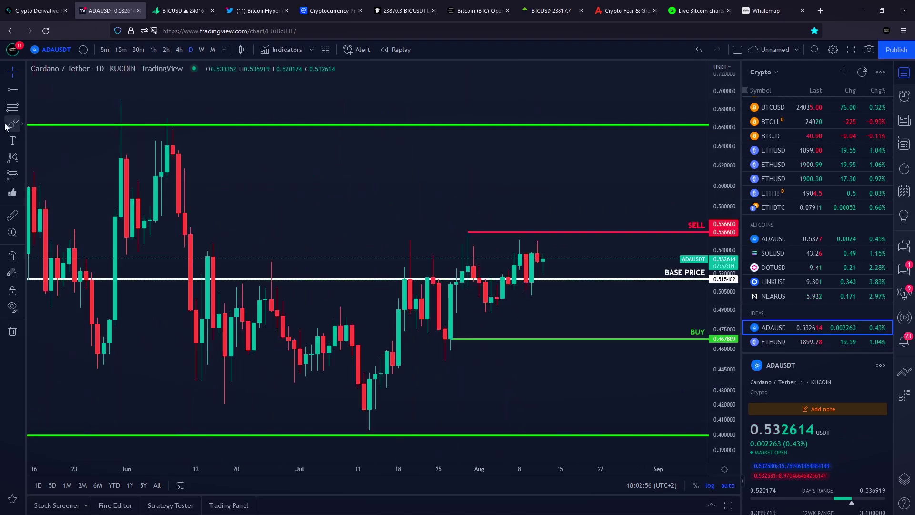
{"action": "left_click_drag", "start_coordinate": [113, 313], "coordinate": [181, 244]}
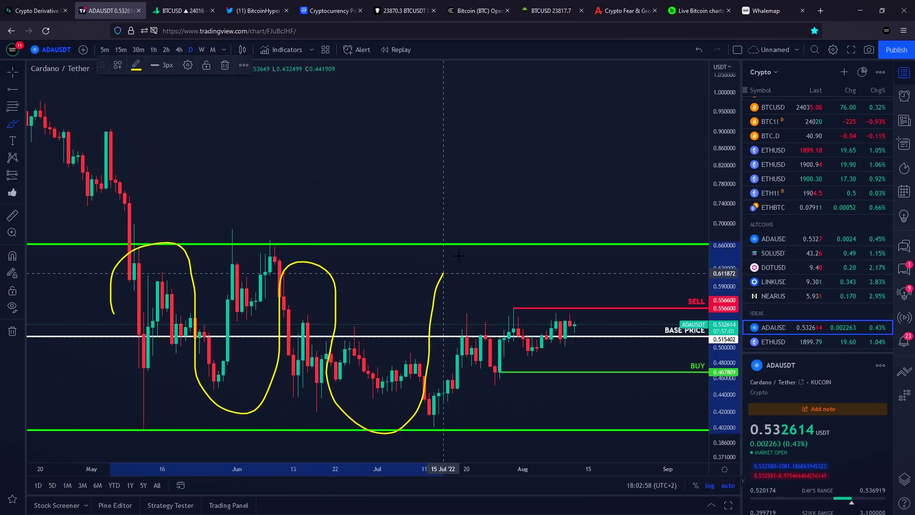
{"action": "key", "text": "ctrl+z"}
{"action": "key", "text": "ctrl+z"}
{"action": "key", "text": "ctrl+z"}
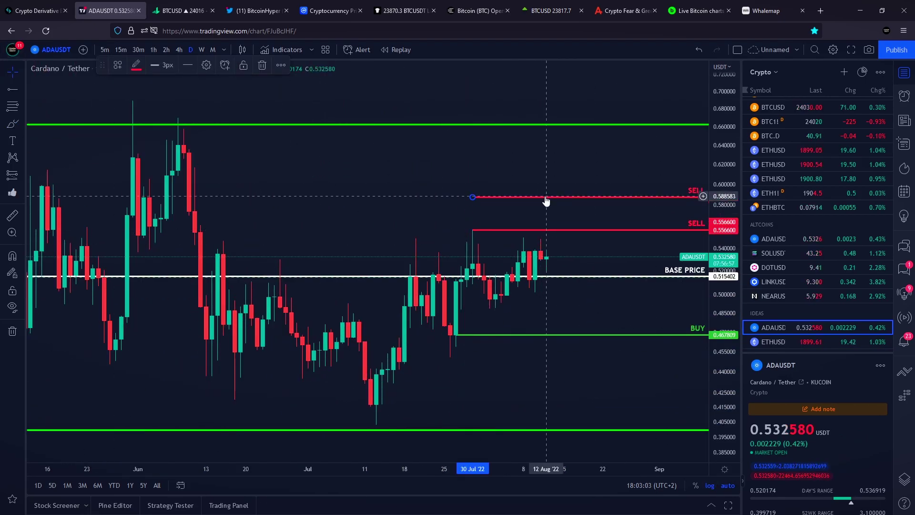
{"action": "left_click_drag", "start_coordinate": [546, 201], "coordinate": [547, 136]}
{"action": "mouse_move", "coordinate": [536, 335]}
{"action": "left_mouse_down"}
{"action": "mouse_move", "coordinate": [535, 308]}
{"action": "mouse_move", "coordinate": [534, 425]}
{"action": "left_mouse_up"}
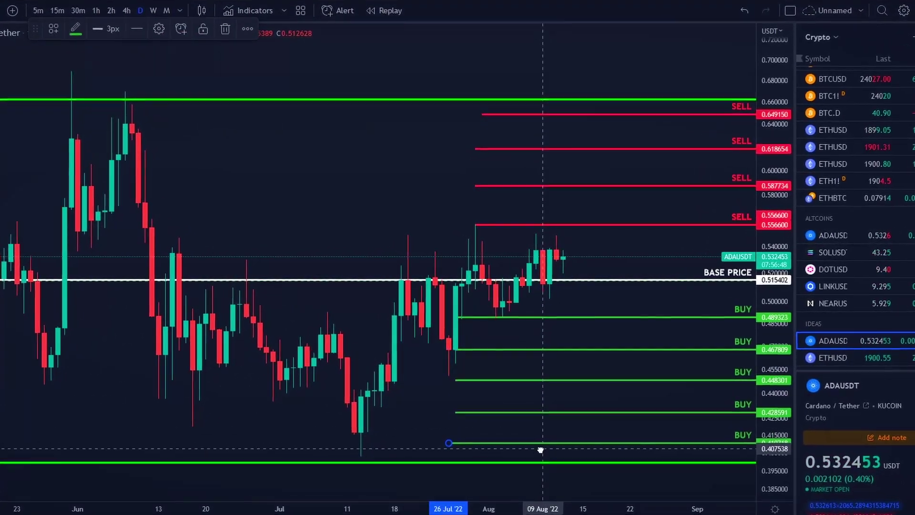
{"action": "mouse_move", "coordinate": [549, 278]}
{"action": "left_mouse_down"}
{"action": "mouse_move", "coordinate": [597, 183]}
{"action": "mouse_move", "coordinate": [674, 230]}
{"action": "mouse_move", "coordinate": [688, 162]}
{"action": "left_mouse_up"}
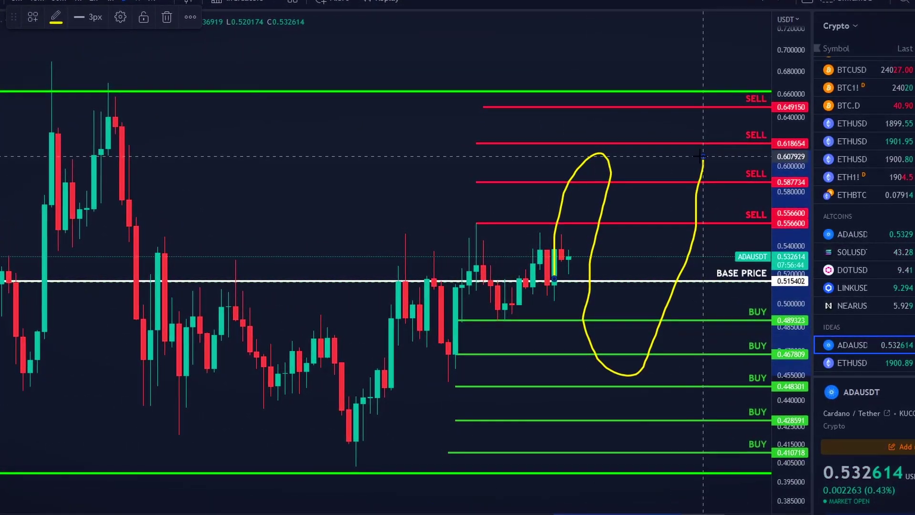
{"action": "left_click", "coordinate": [240, 0]}
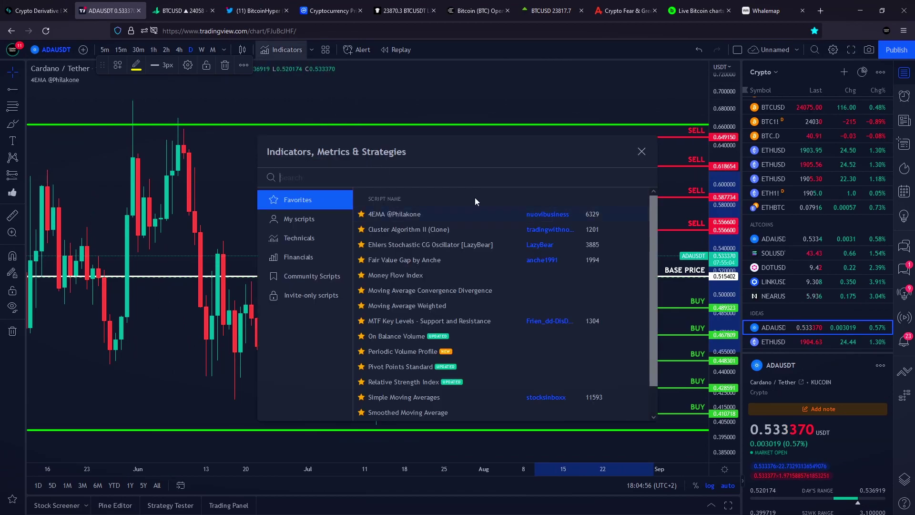
{"action": "key", "text": "Escape"}
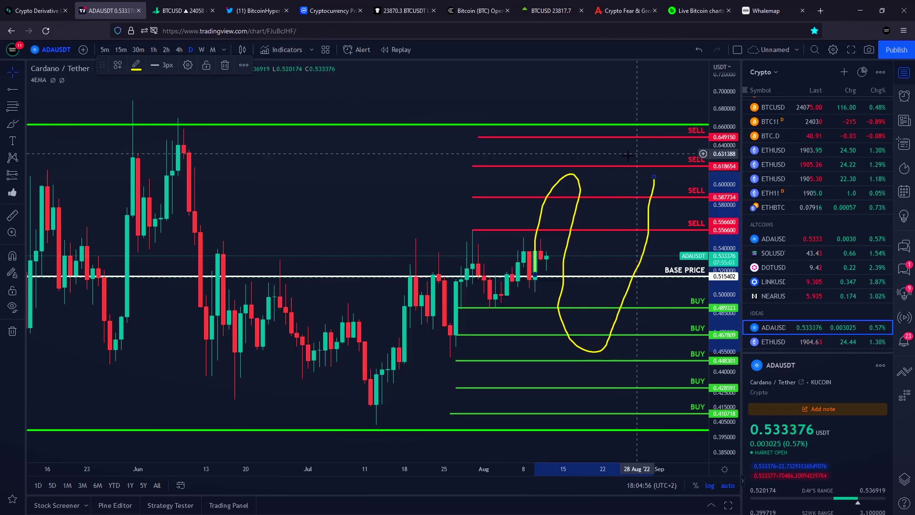
{"action": "scroll", "coordinate": [362, 238], "scroll_direction": "down", "scroll_amount": 5}
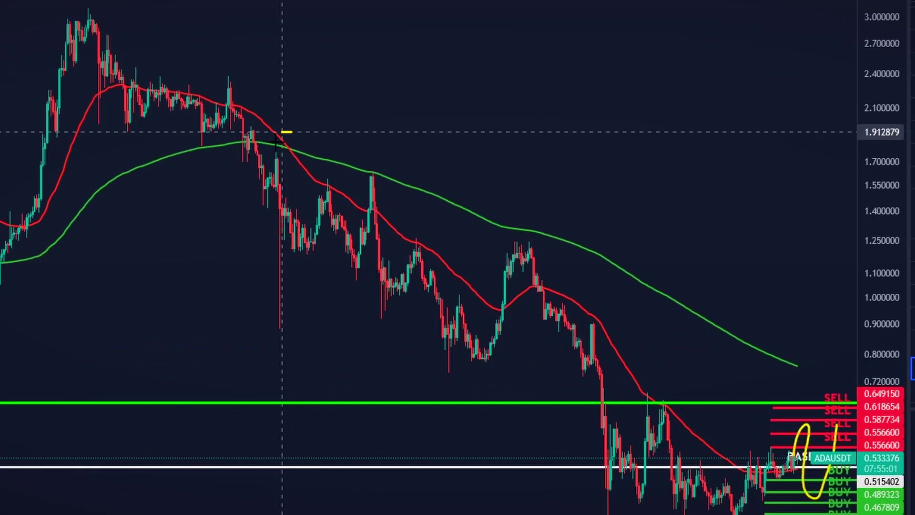
Circle the moving-average crossover near 1.9 and sketch Bitcoin's swing at the range start.
{"action": "left_click_drag", "start_coordinate": [282, 132], "coordinate": [296, 165]}
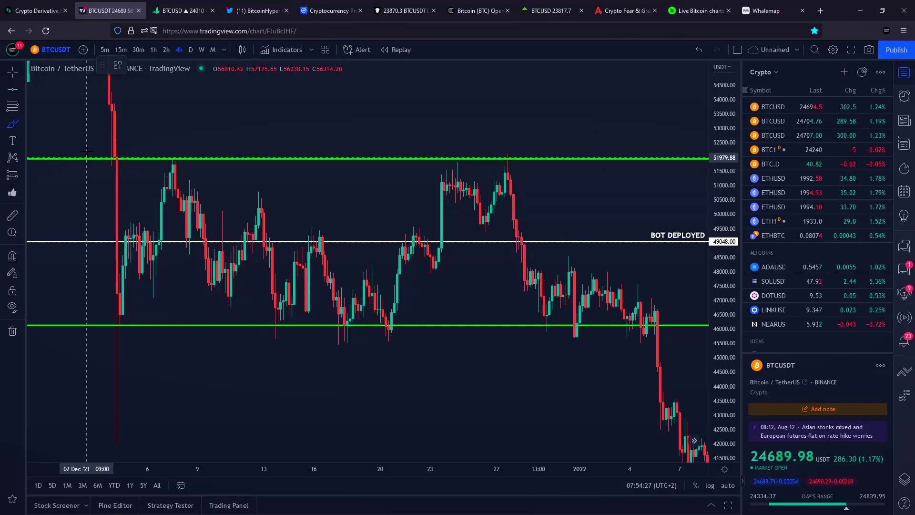
{"action": "mouse_move", "coordinate": [91, 149]}
{"action": "left_mouse_down"}
{"action": "mouse_move", "coordinate": [158, 298]}
{"action": "mouse_move", "coordinate": [252, 243]}
{"action": "mouse_move", "coordinate": [622, 195]}
{"action": "left_mouse_up"}
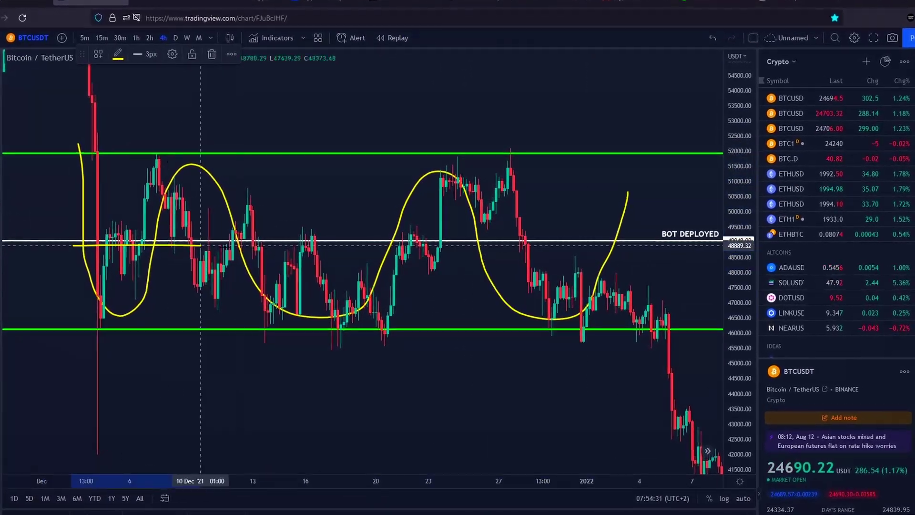
Trace price around the BOT DEPLOYED line and write an underlined, checked +5% note.
{"action": "left_click_drag", "start_coordinate": [86, 246], "coordinate": [630, 242]}
{"action": "mouse_move", "coordinate": [280, 362]}
{"action": "left_mouse_down"}
{"action": "mouse_move", "coordinate": [271, 397]}
{"action": "mouse_move", "coordinate": [359, 370]}
{"action": "mouse_move", "coordinate": [416, 406]}
{"action": "left_mouse_up"}
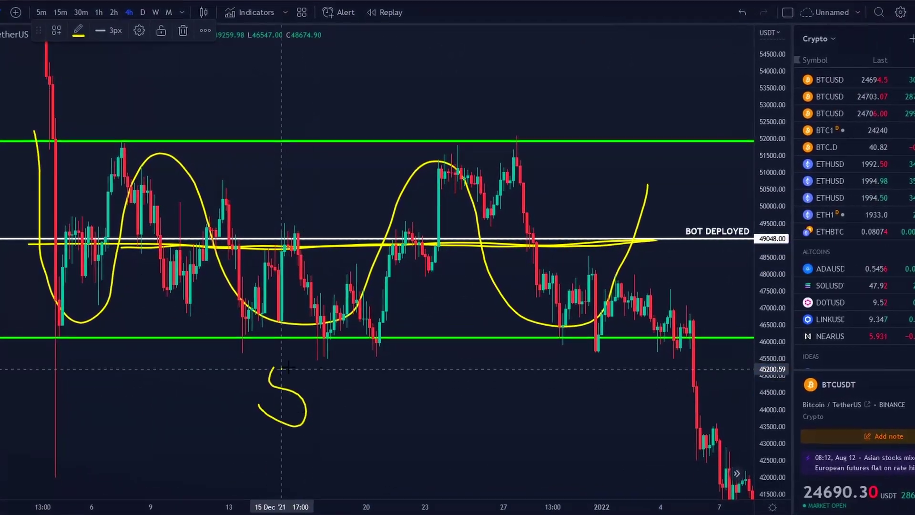
{"action": "mouse_move", "coordinate": [227, 386]}
{"action": "left_mouse_down"}
{"action": "mouse_move", "coordinate": [224, 411]}
{"action": "mouse_move", "coordinate": [257, 397]}
{"action": "left_mouse_up"}
{"action": "left_click_drag", "start_coordinate": [187, 432], "coordinate": [173, 438]}
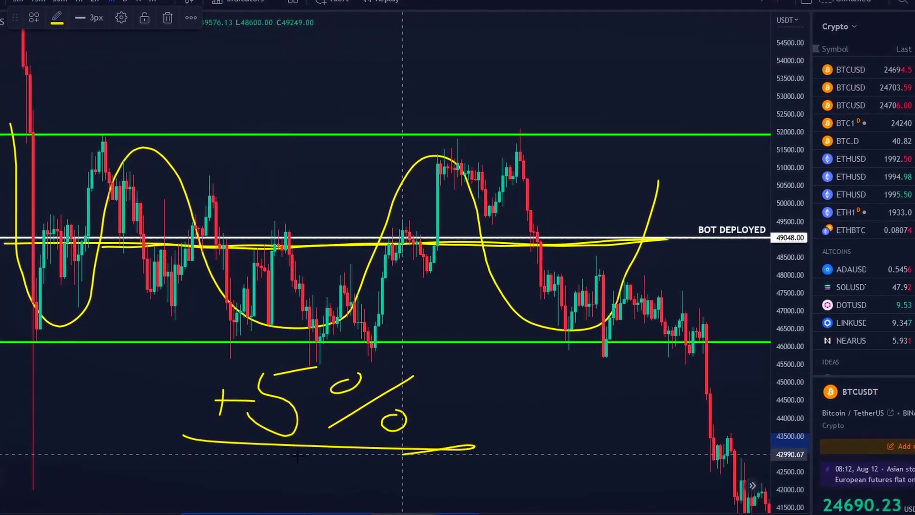
{"action": "left_click_drag", "start_coordinate": [489, 404], "coordinate": [541, 413]}
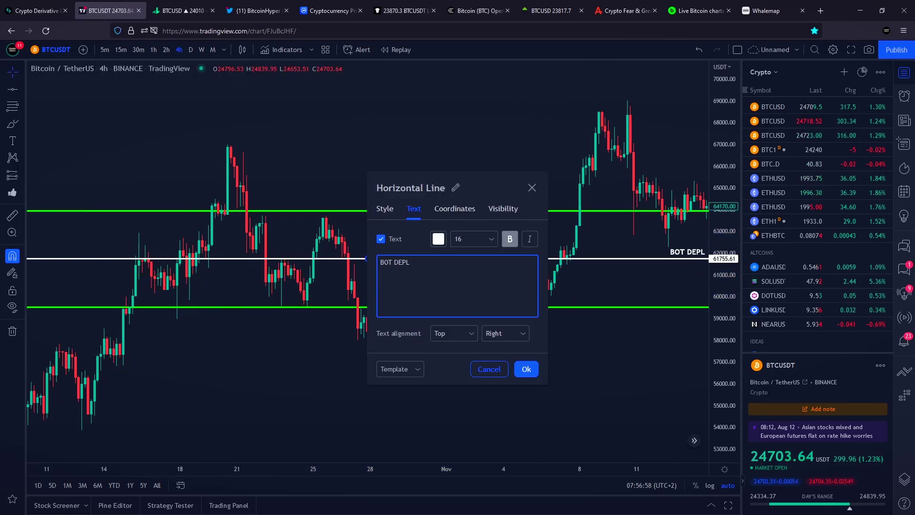
Label the white base line BOT DEPLOYED and sketch swings within the October range.
{"action": "type", "text": "OYED"}
{"action": "left_click", "coordinate": [524, 369]}
{"action": "left_click", "coordinate": [12, 122]}
{"action": "mouse_move", "coordinate": [238, 226]}
{"action": "left_mouse_down"}
{"action": "mouse_move", "coordinate": [267, 241]}
{"action": "mouse_move", "coordinate": [464, 201]}
{"action": "mouse_move", "coordinate": [599, 105]}
{"action": "mouse_move", "coordinate": [618, 165]}
{"action": "left_mouse_up"}
Place long positions near the lower range line and around 19 Jan '22, target toward 68305.
{"action": "left_click", "coordinate": [8, 174]}
{"action": "left_click", "coordinate": [48, 123]}
{"action": "left_click", "coordinate": [536, 291]}
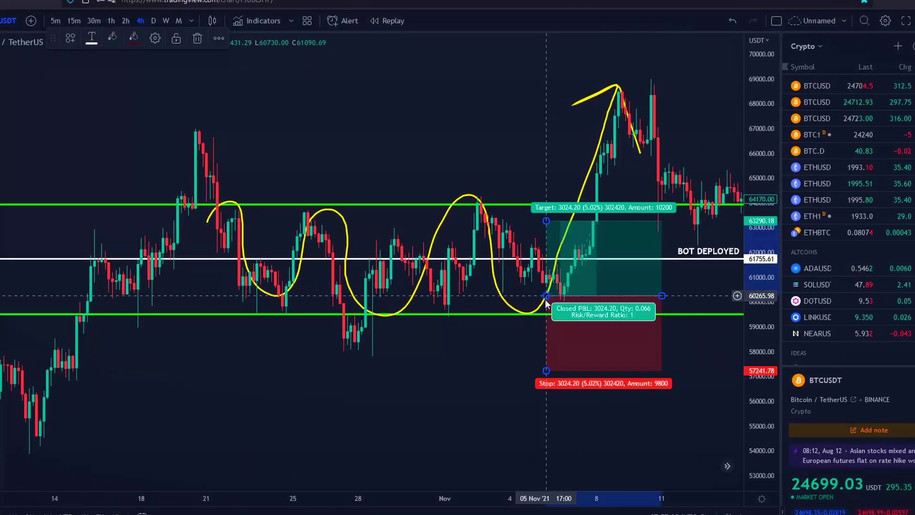
{"action": "left_click_drag", "start_coordinate": [546, 370], "coordinate": [547, 327]}
{"action": "left_click_drag", "start_coordinate": [546, 221], "coordinate": [553, 96]}
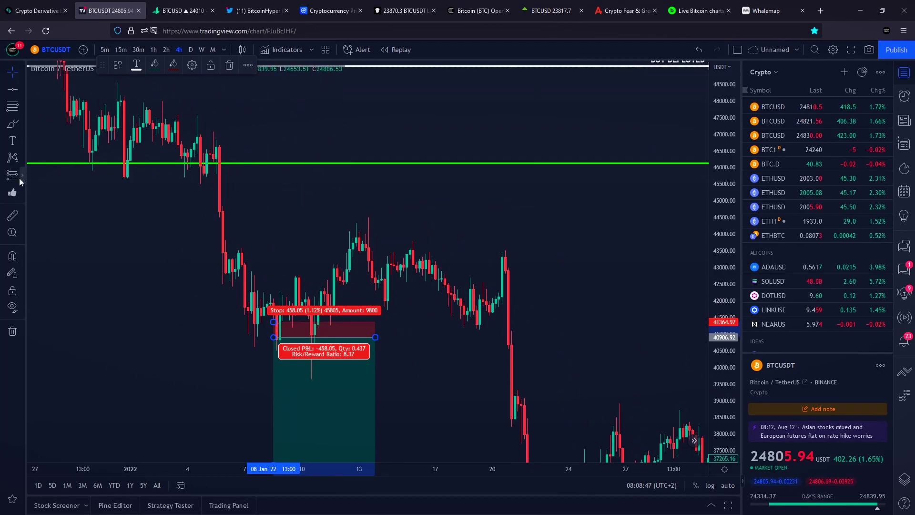
{"action": "left_click", "coordinate": [20, 177]}
{"action": "left_click", "coordinate": [53, 187]}
{"action": "left_click", "coordinate": [483, 268]}
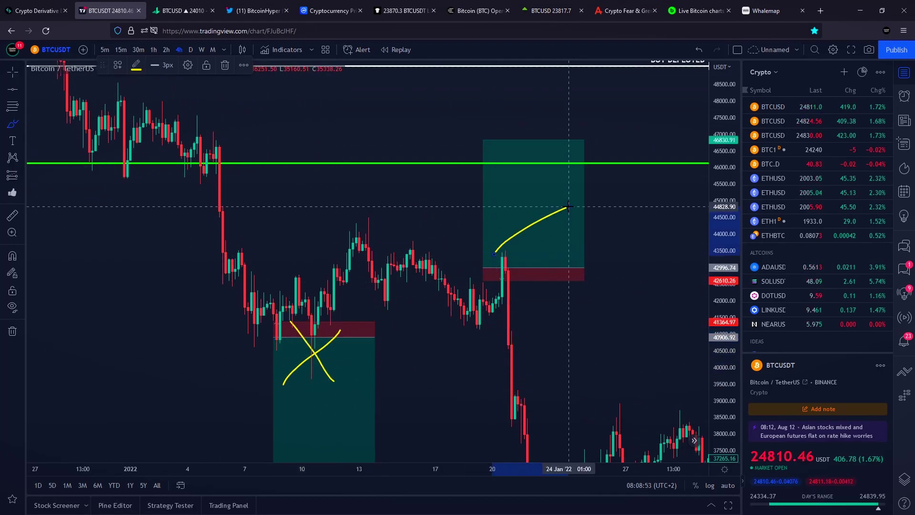
Annotate the December range with a price sketch, a loop, and a long position from the February low.
{"action": "left_click_drag", "start_coordinate": [53, 216], "coordinate": [409, 291]}
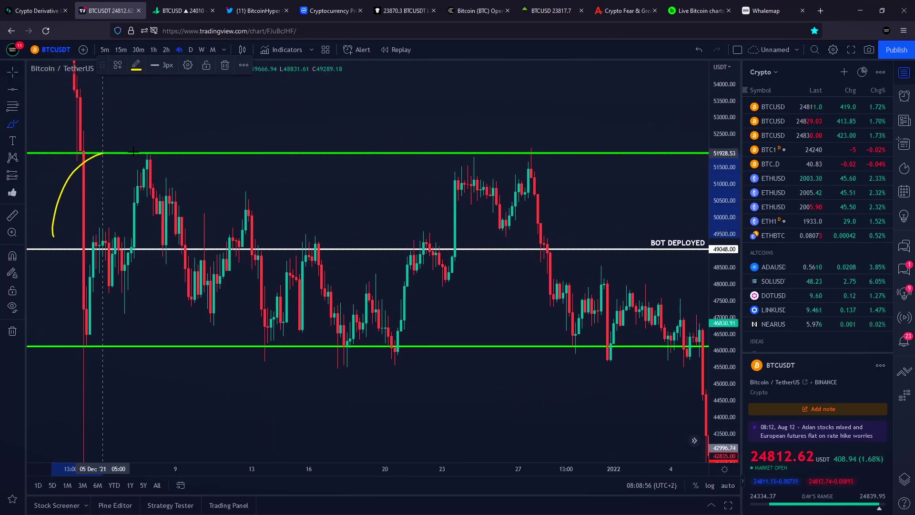
{"action": "left_click_drag", "start_coordinate": [243, 269], "coordinate": [306, 321]}
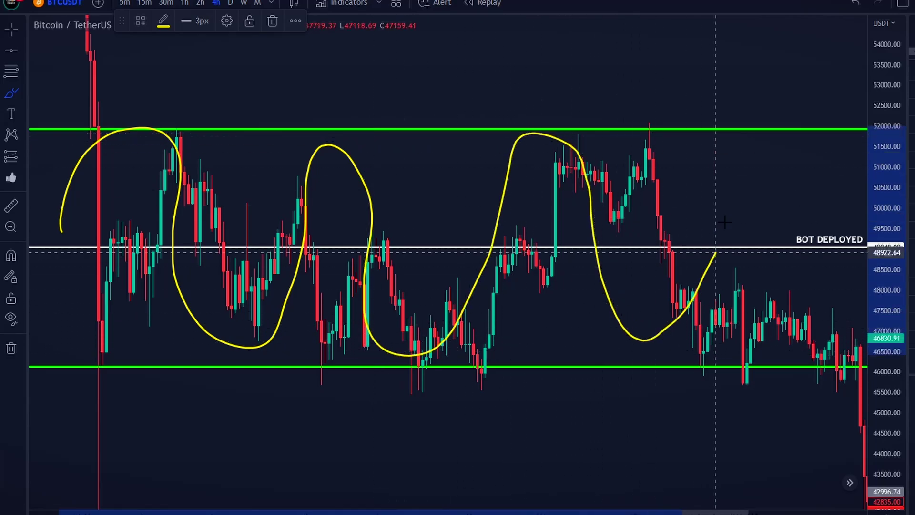
{"action": "left_click_drag", "start_coordinate": [725, 222], "coordinate": [195, 34]}
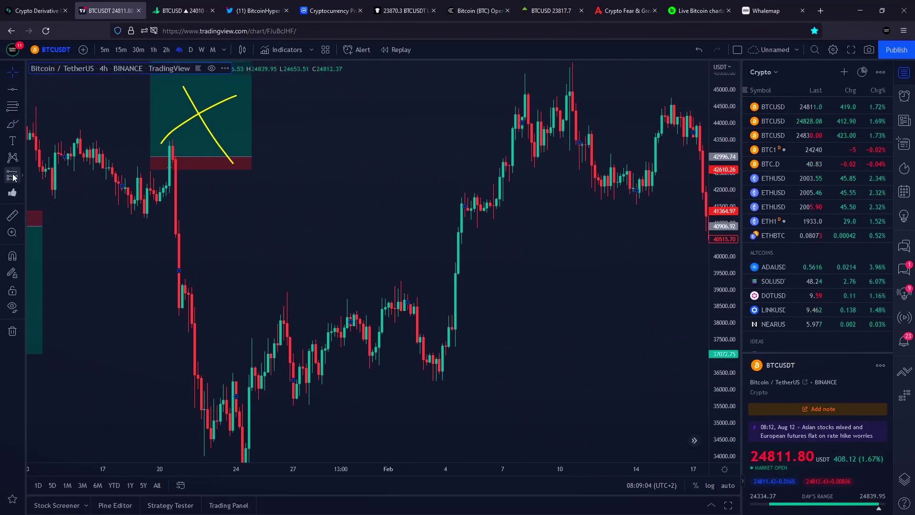
{"action": "left_click", "coordinate": [427, 362]}
{"action": "left_click_drag", "start_coordinate": [444, 265], "coordinate": [443, 93]}
{"action": "left_click_drag", "start_coordinate": [528, 362], "coordinate": [598, 362]}
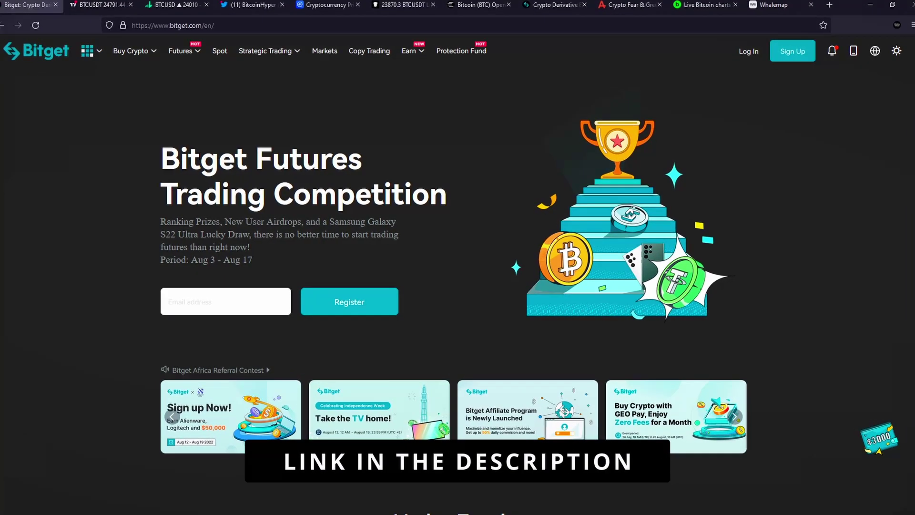
Enter the e-mail address, then fill in the password and its confirmation on the sign-up form.
{"action": "left_click_drag", "start_coordinate": [253, 157], "coordinate": [113, 133]}
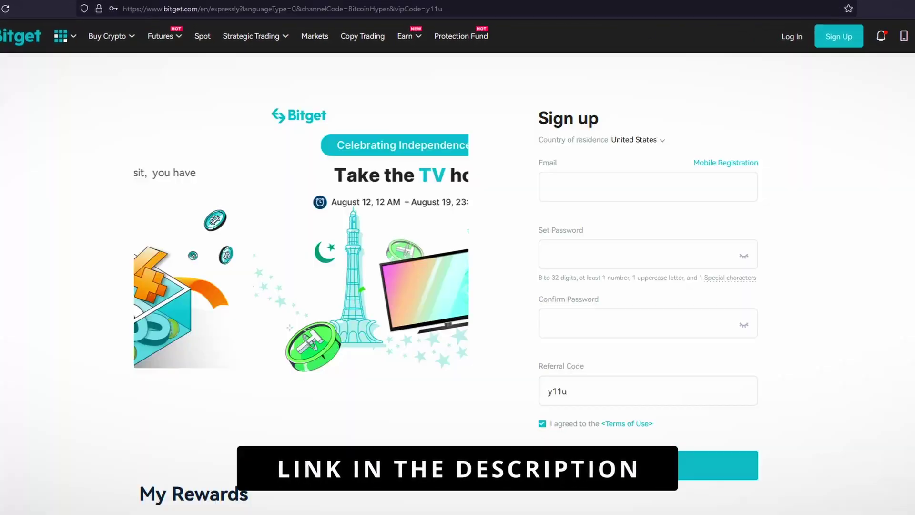
{"action": "key", "text": "Tab"}
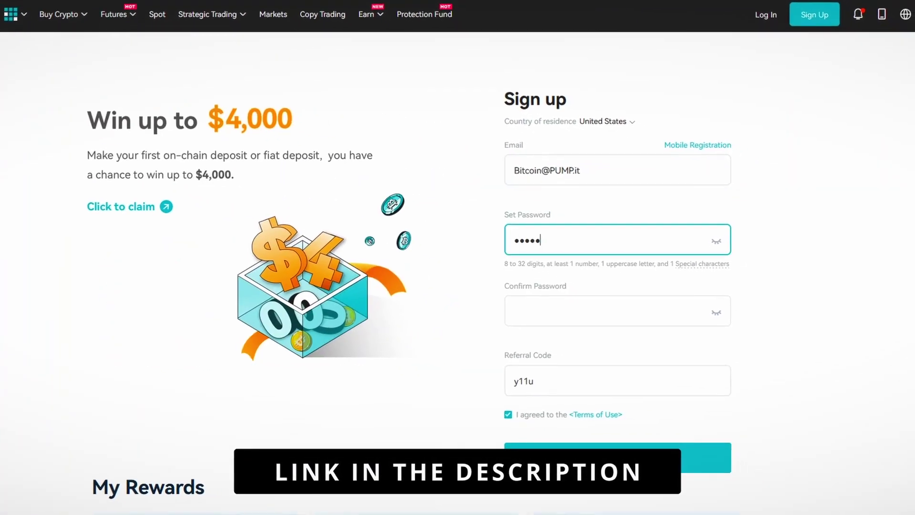
{"action": "left_click", "coordinate": [596, 311]}
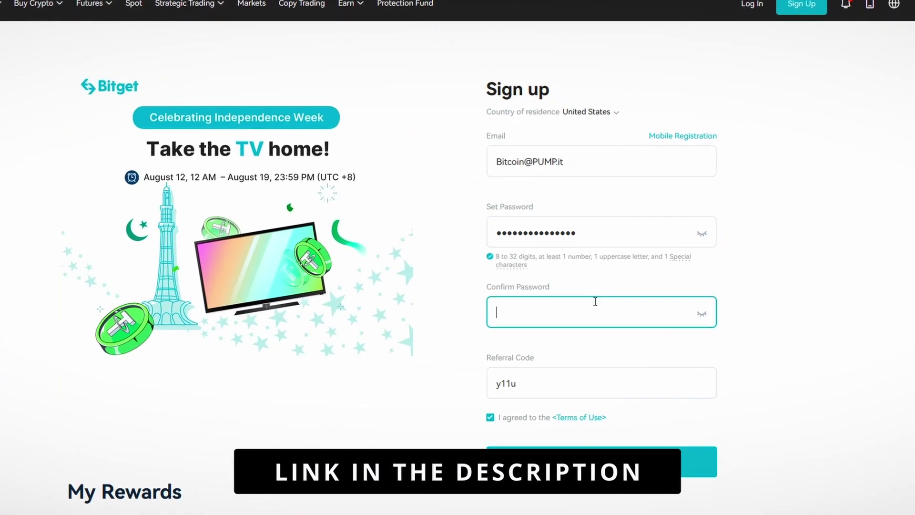
{"action": "key", "text": "ctrl+v"}
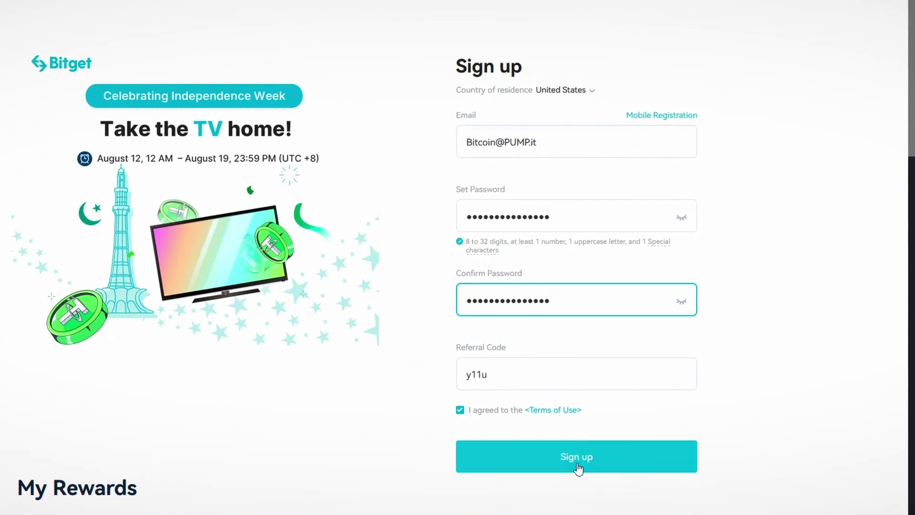